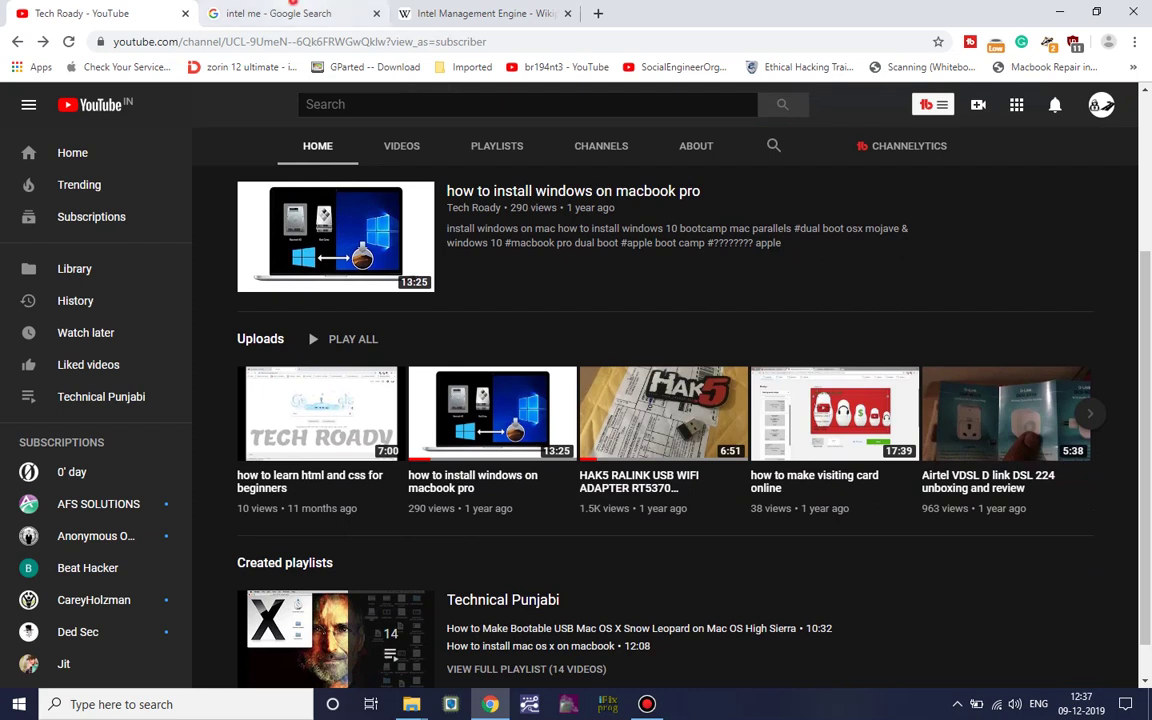
- View the Google search results for "intel me" and highlight the search term
click(265, 13)
click(295, 118)
drag(297, 122, 62, 118)
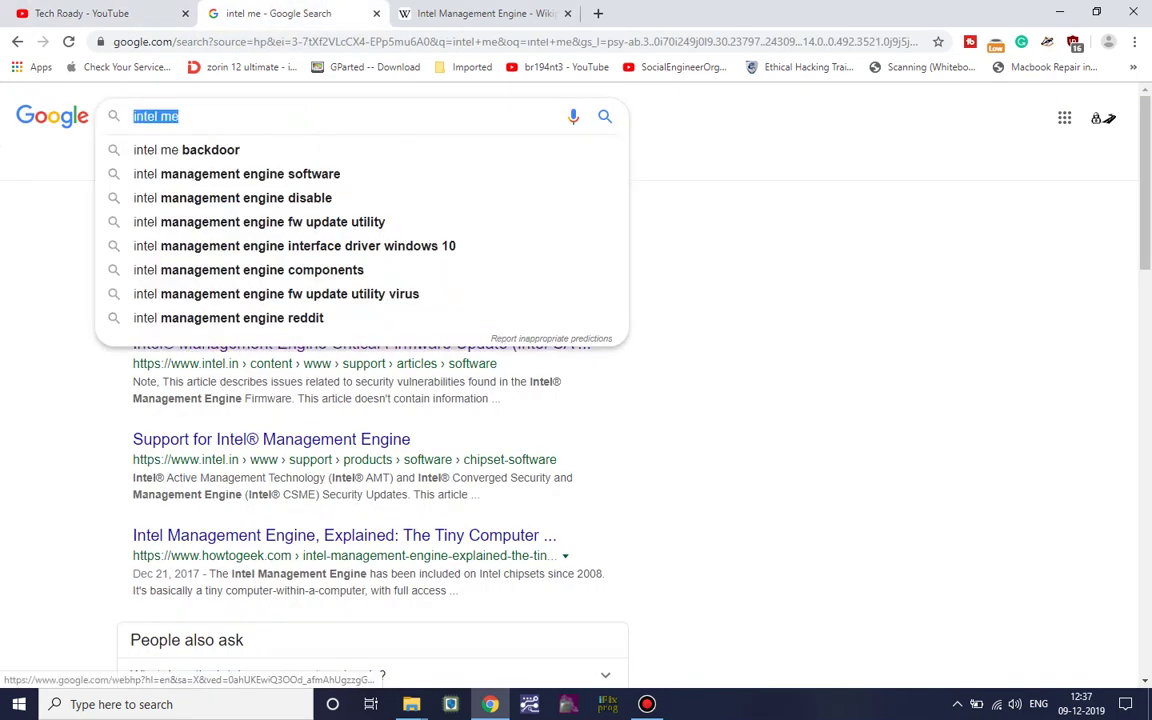
click(14, 175)
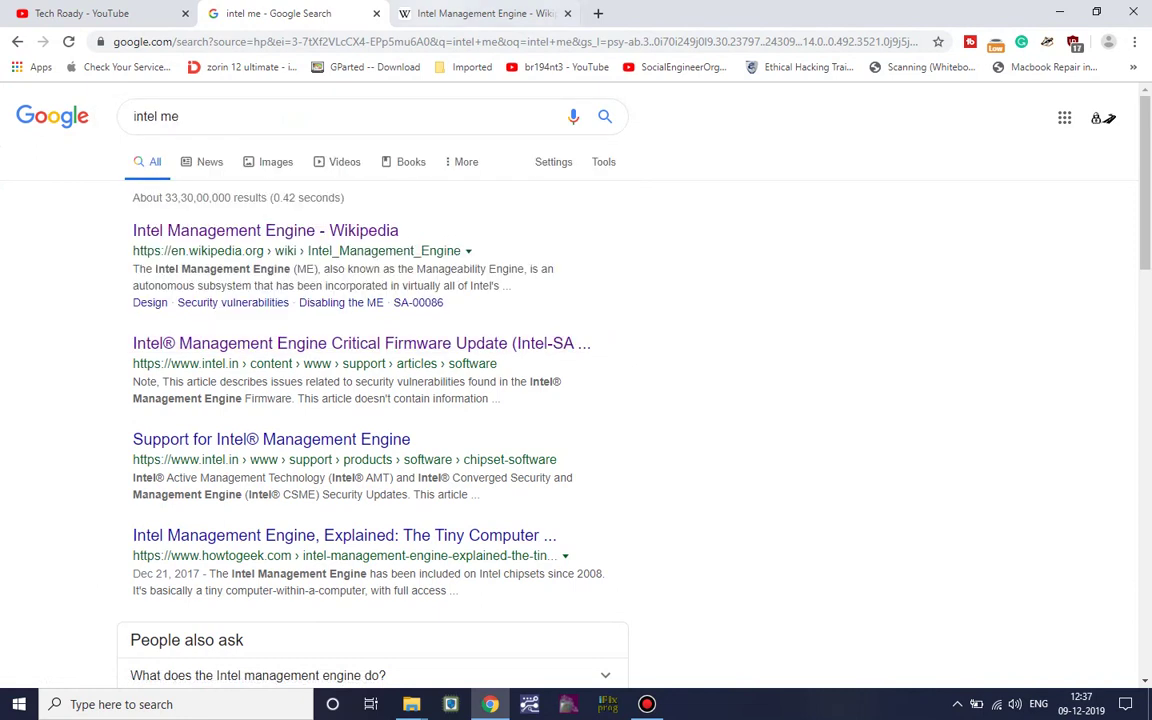
- View the Wikipedia article on Intel Management Engine, highlighting its title and introductory paragraphs
click(480, 13)
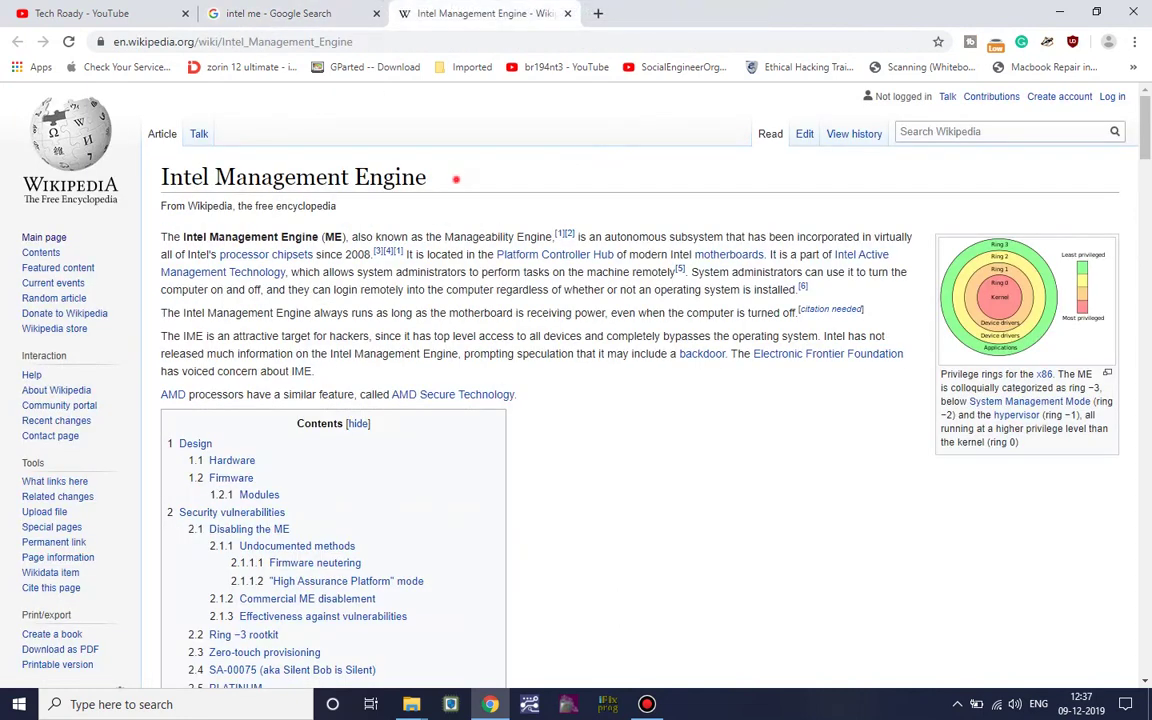
drag(456, 178, 261, 178)
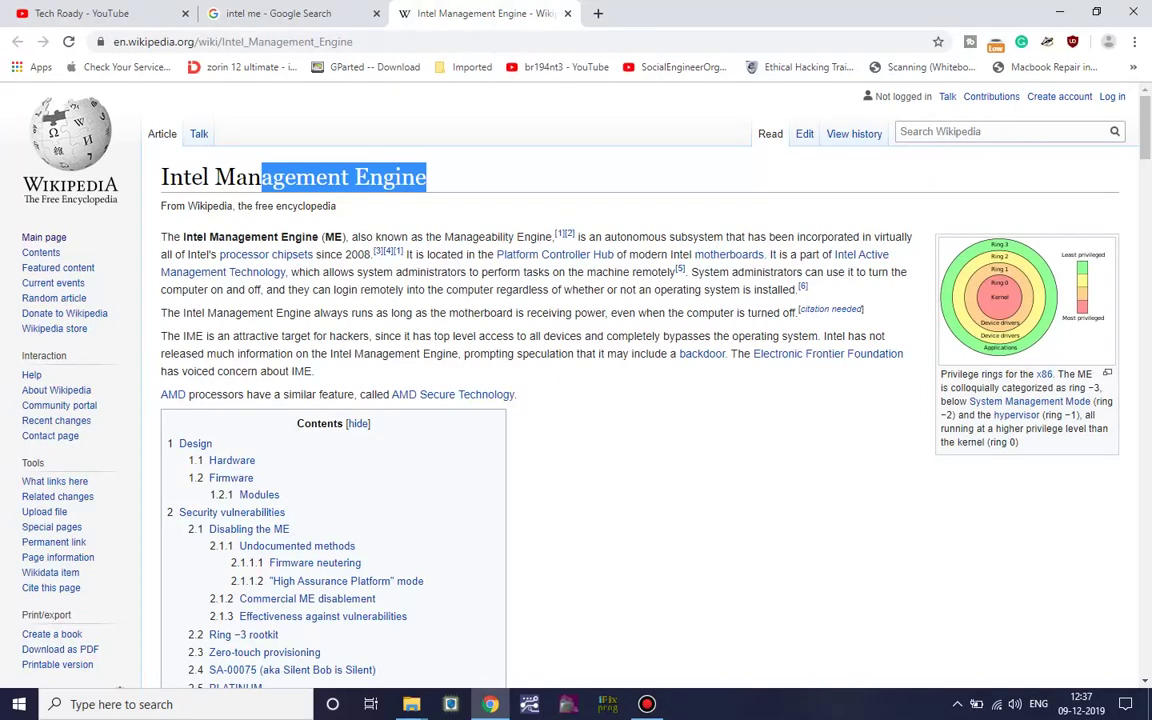
click(428, 158)
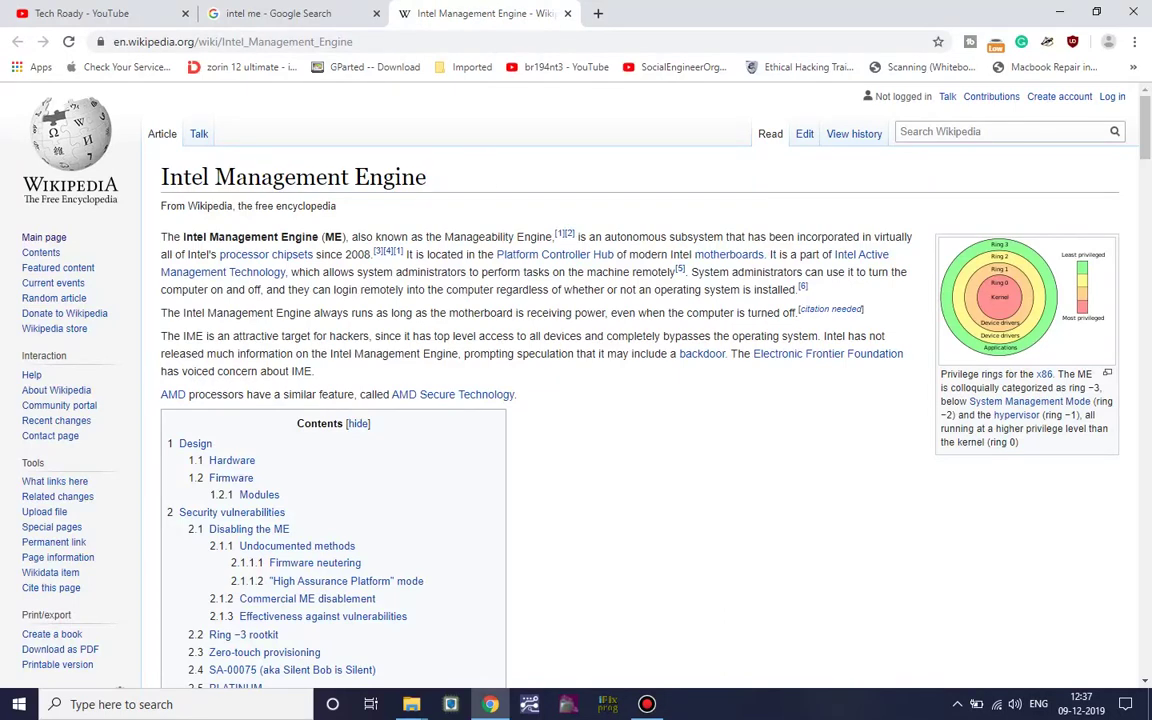
drag(147, 222, 726, 354)
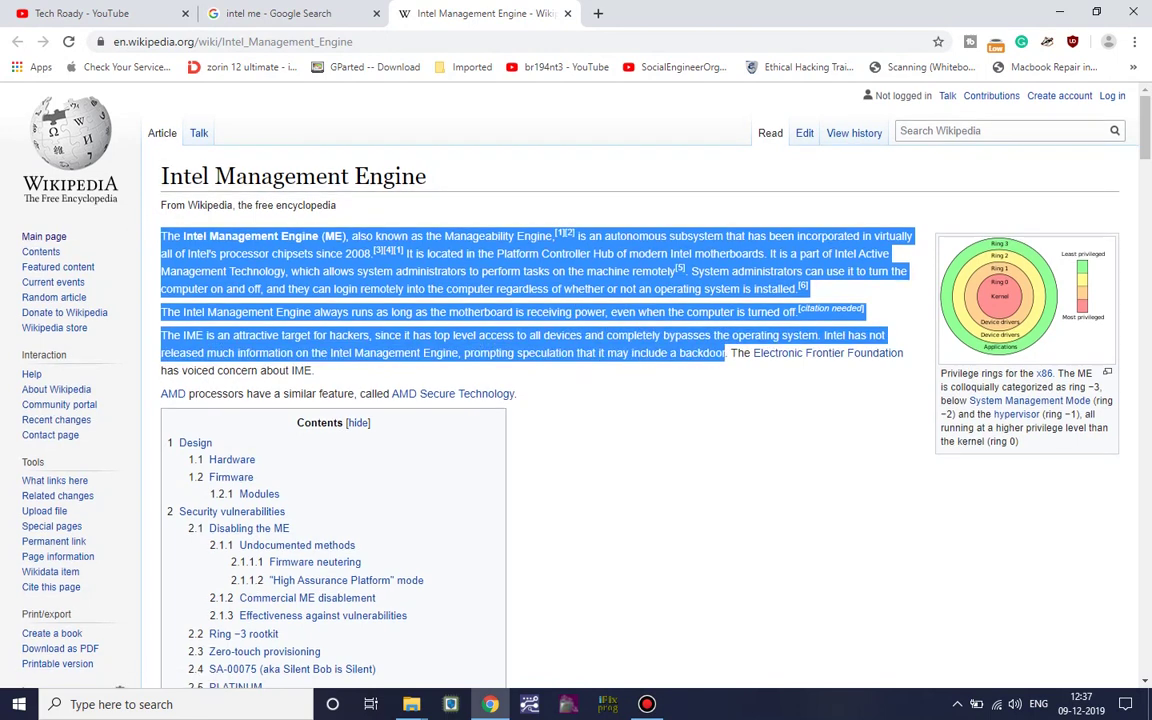
scroll(726, 354, down, 6)
- Open the Intel Management Engine Critical Firmware Update search result in a new tab and look through the article
click(279, 13)
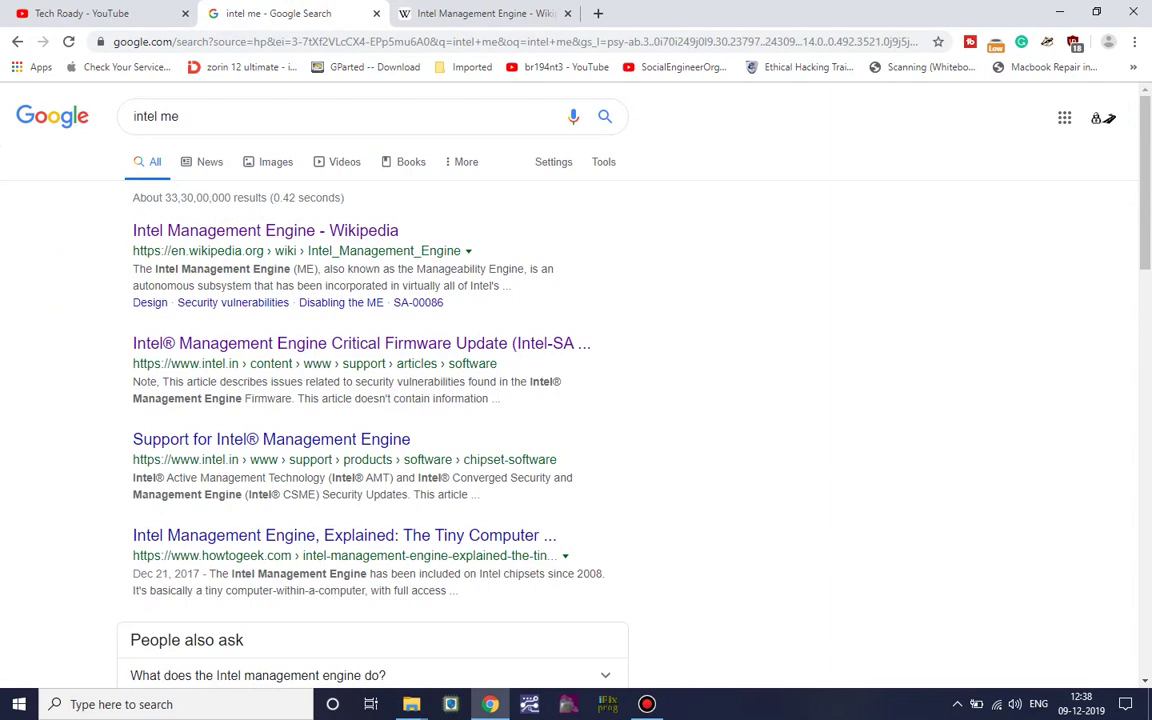
right_click(266, 338)
click(290, 353)
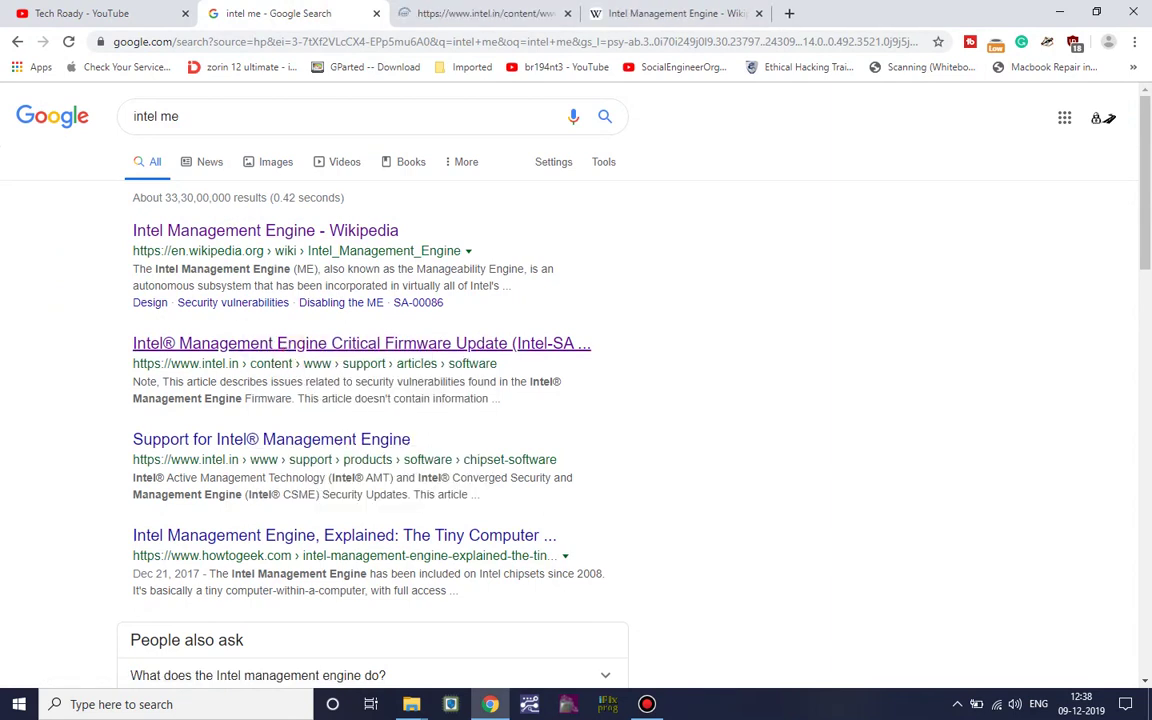
right_click(335, 440)
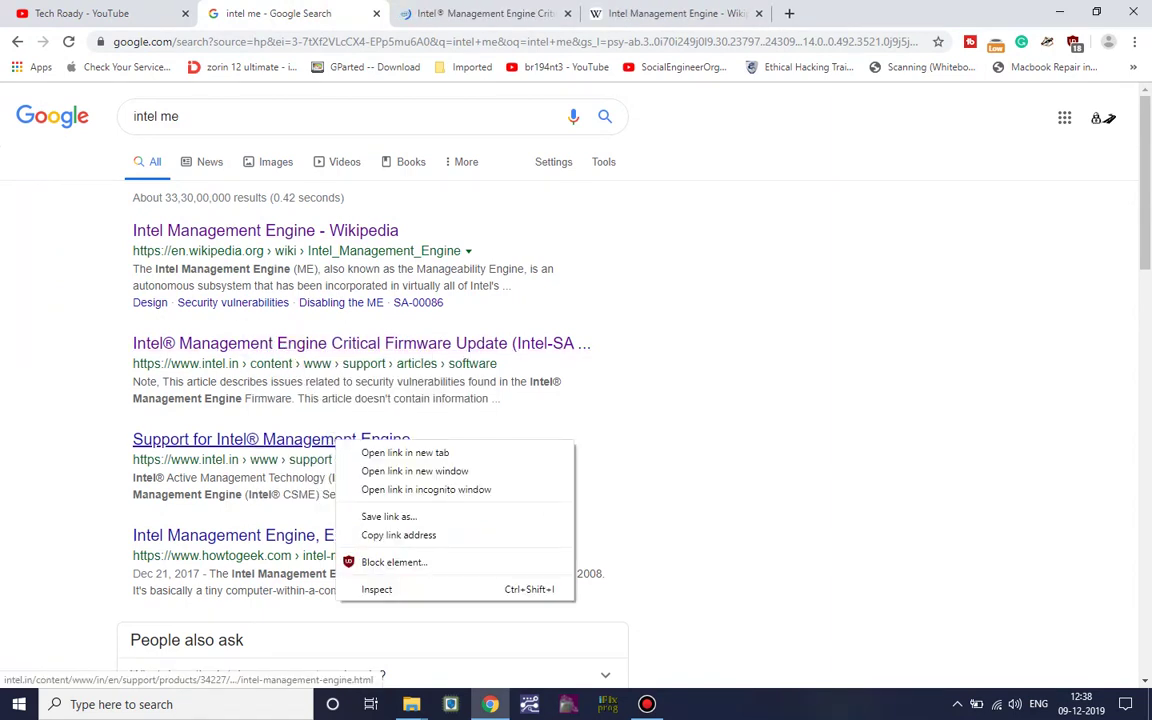
click(522, 200)
click(480, 13)
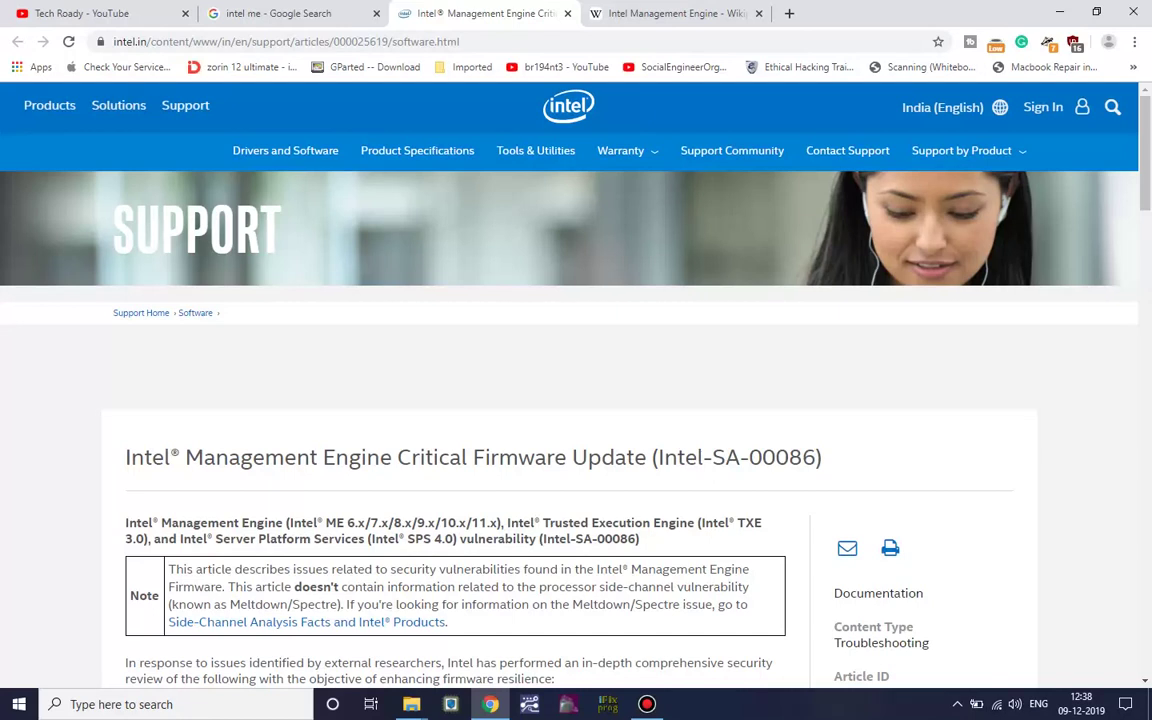
scroll(569, 400, down, 5)
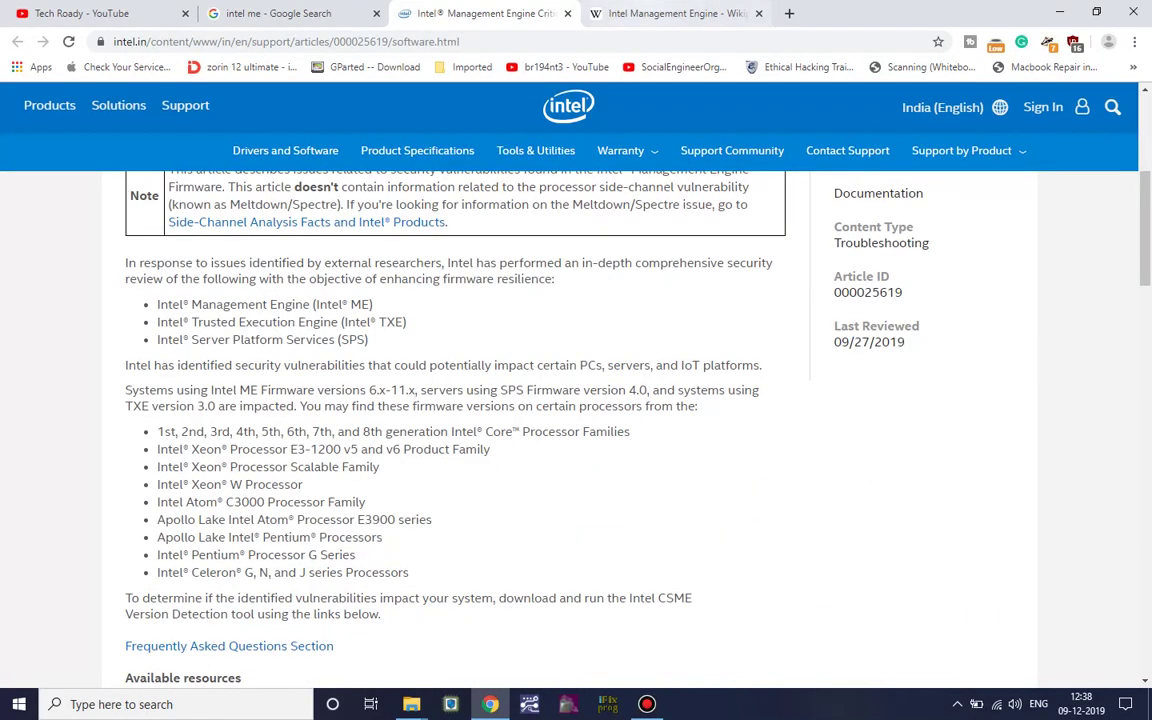
click(672, 13)
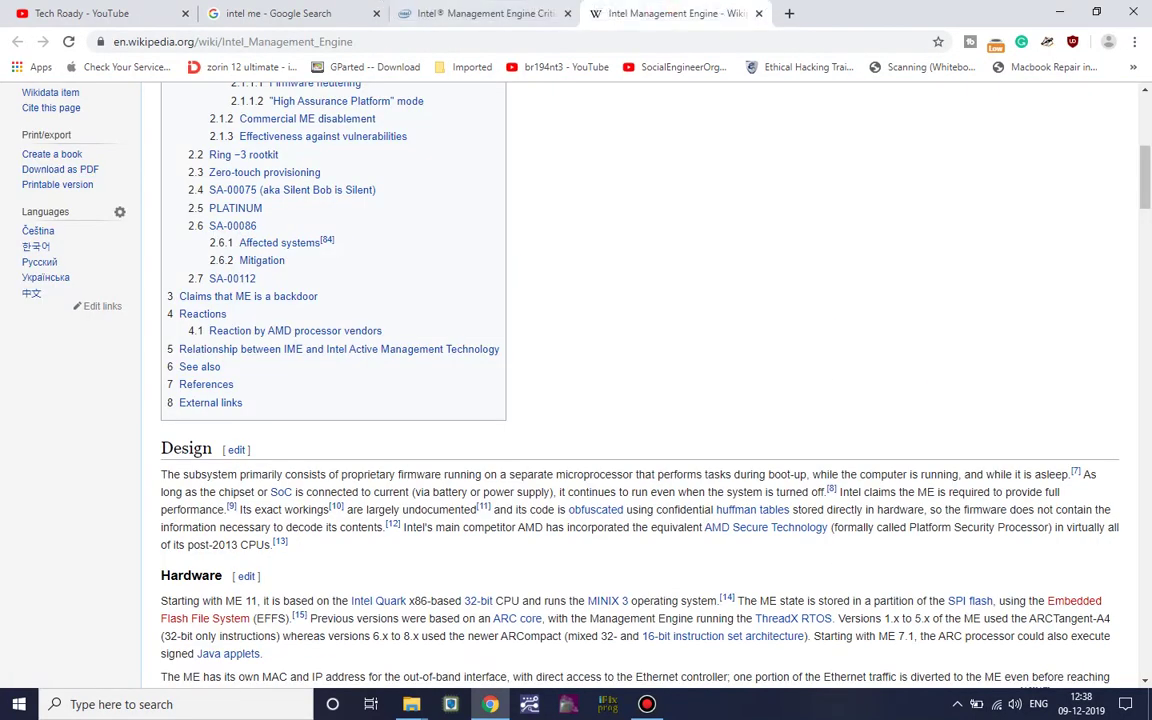
click(450, 13)
click(275, 13)
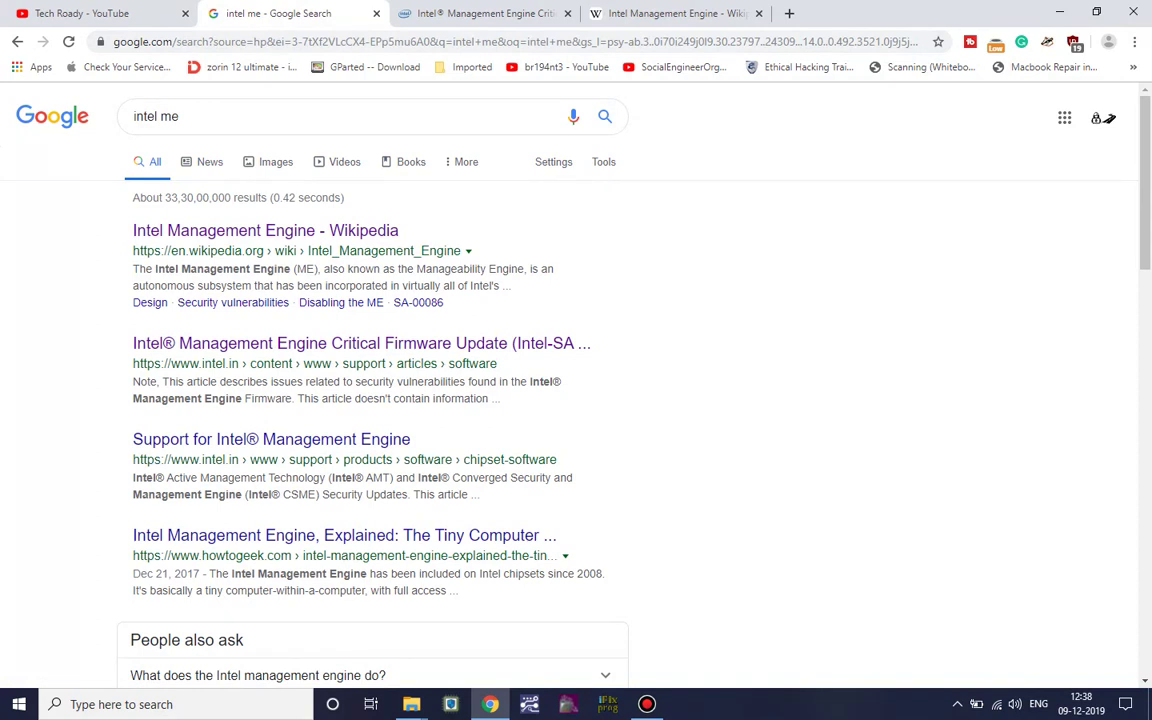
click(390, 117)
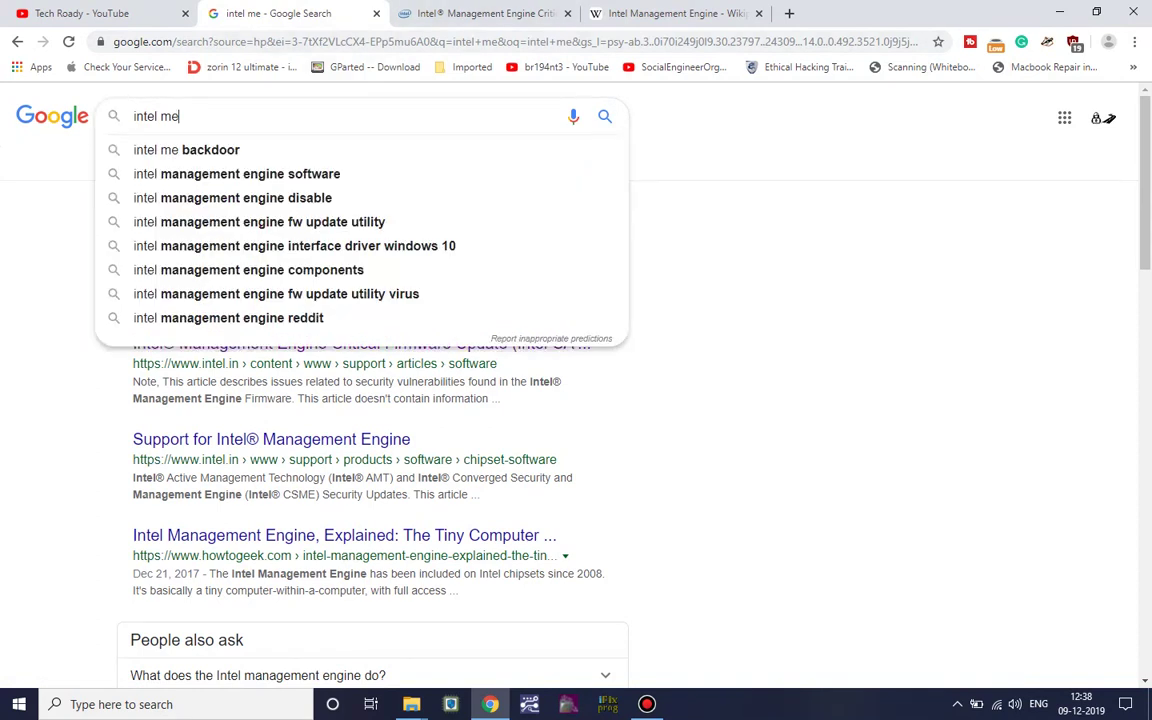
double_click(169, 116)
key(Escape)
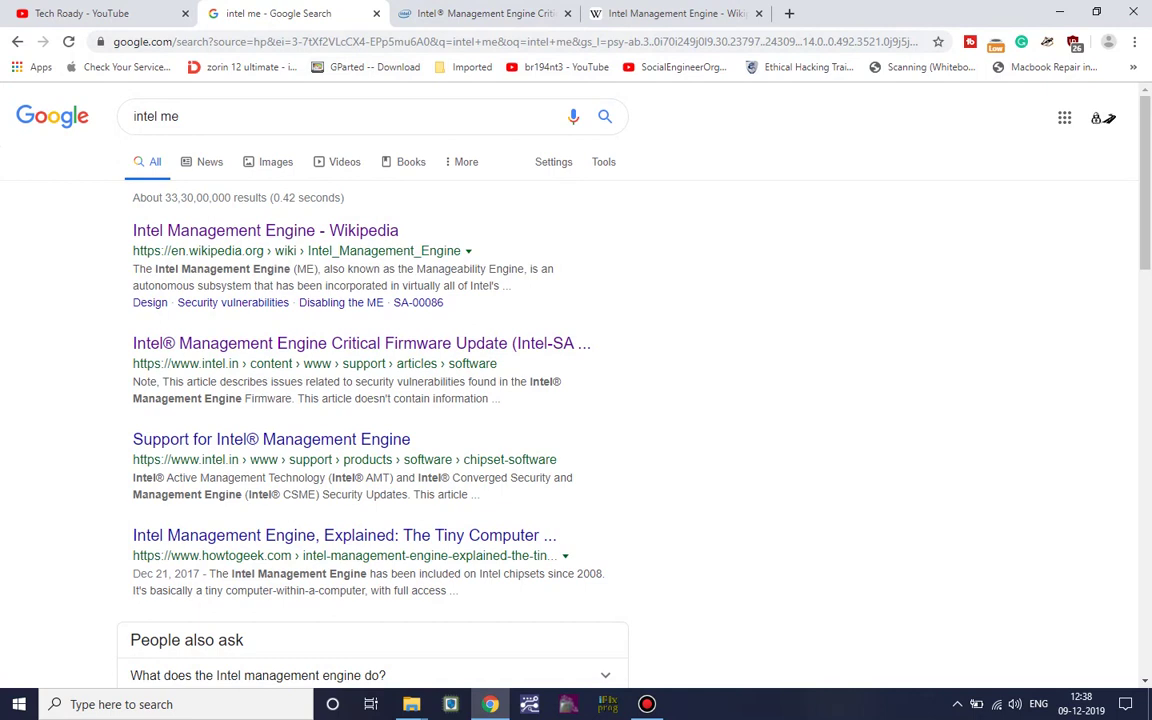
click(480, 13)
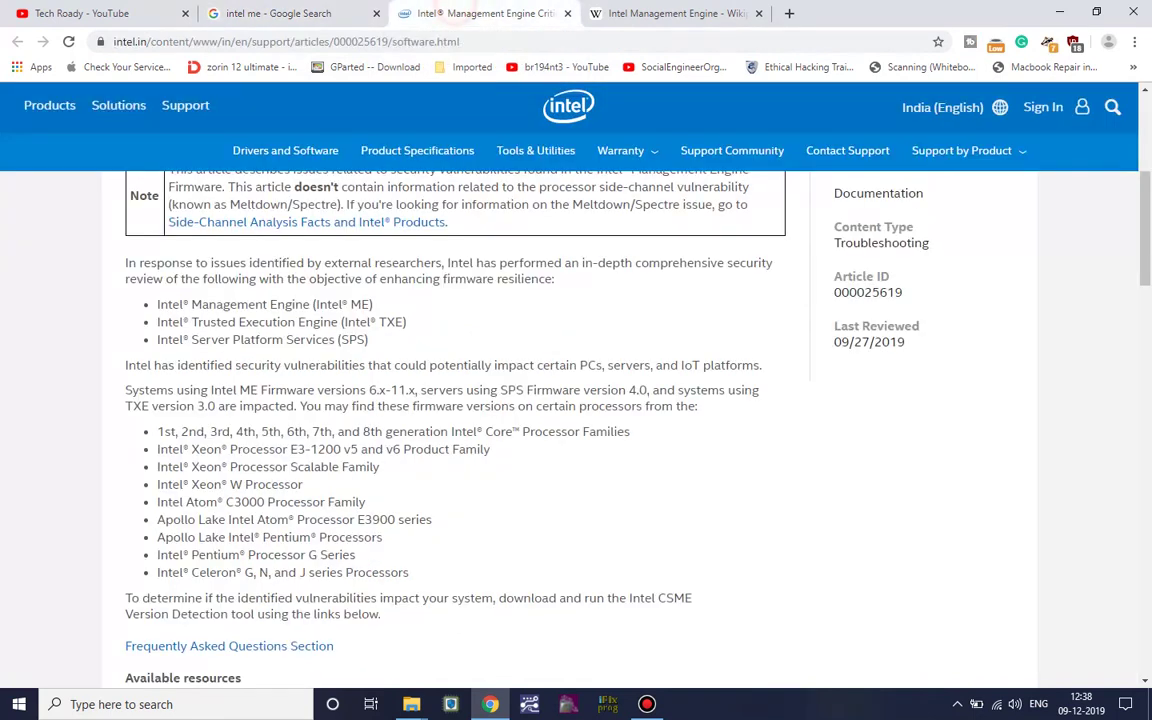
scroll(569, 428, up, 5)
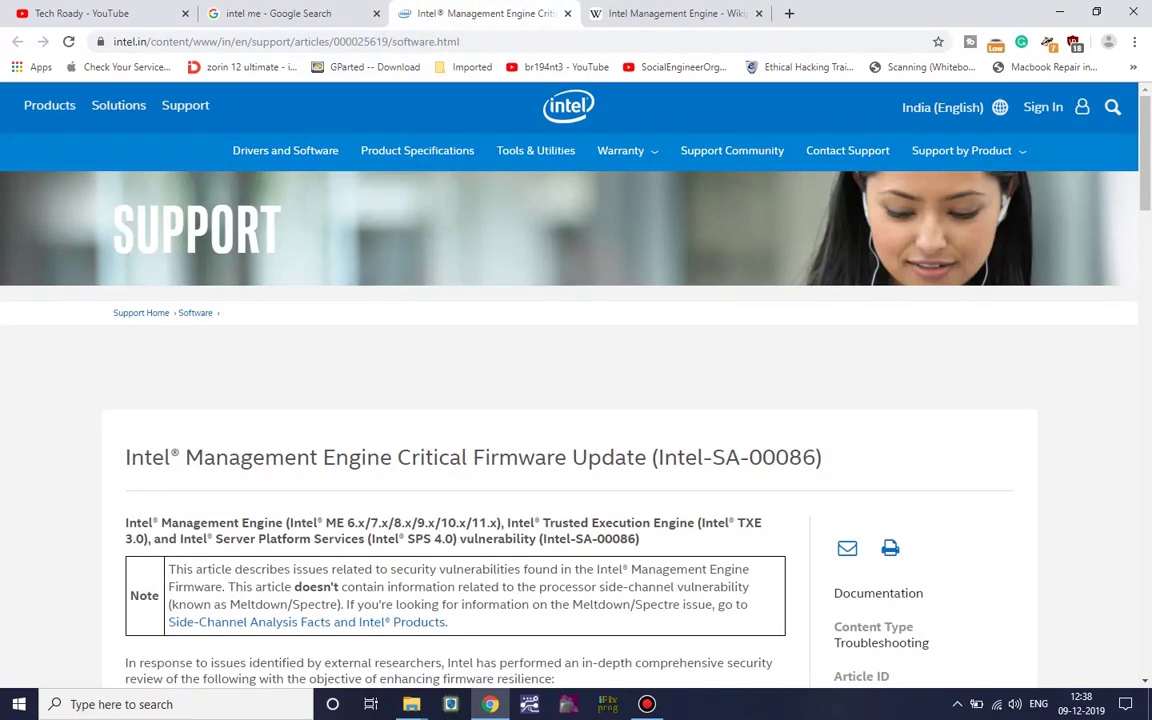
- Open the Platform Controller Hub article from the introduction of the Intel Management Engine Wikipedia page and view its diagram and chipset photo
click(655, 13)
scroll(569, 385, up, 6)
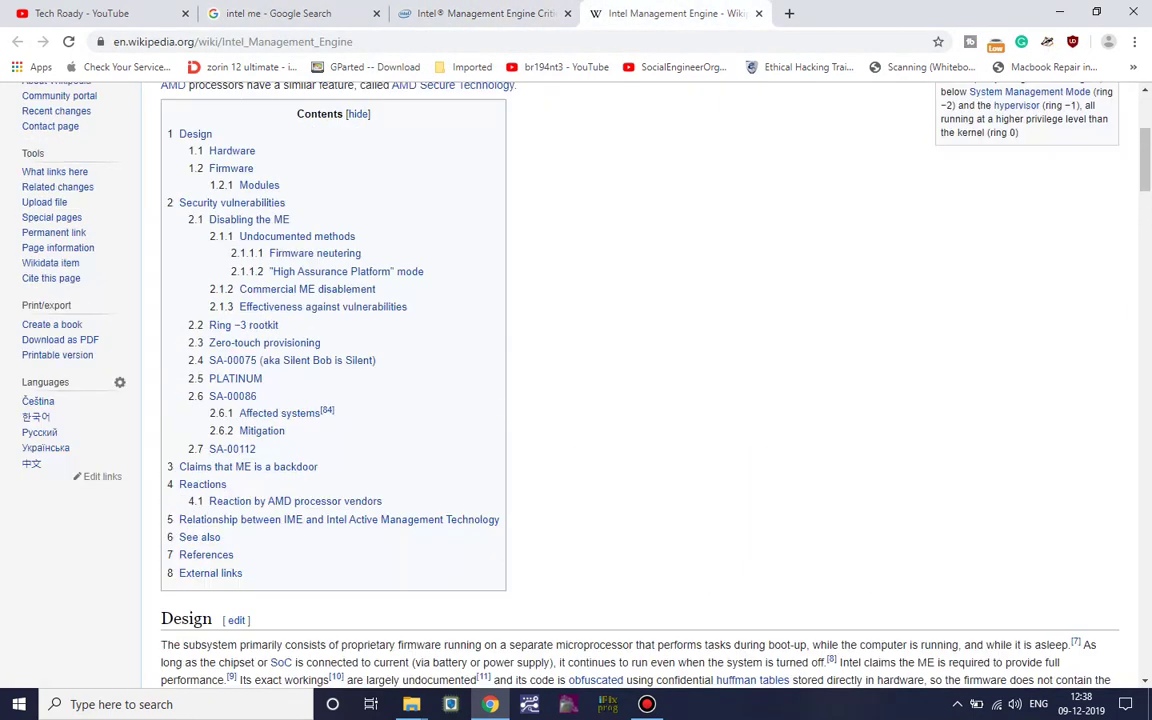
click(672, 431)
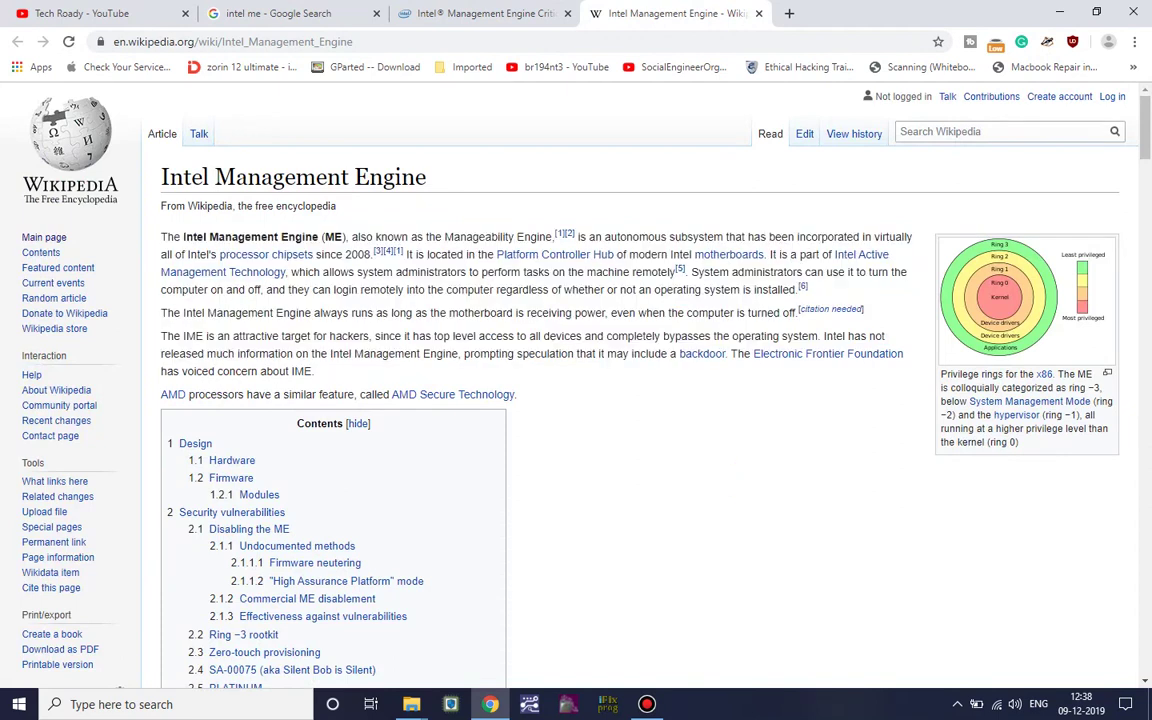
mouse_move(580, 255)
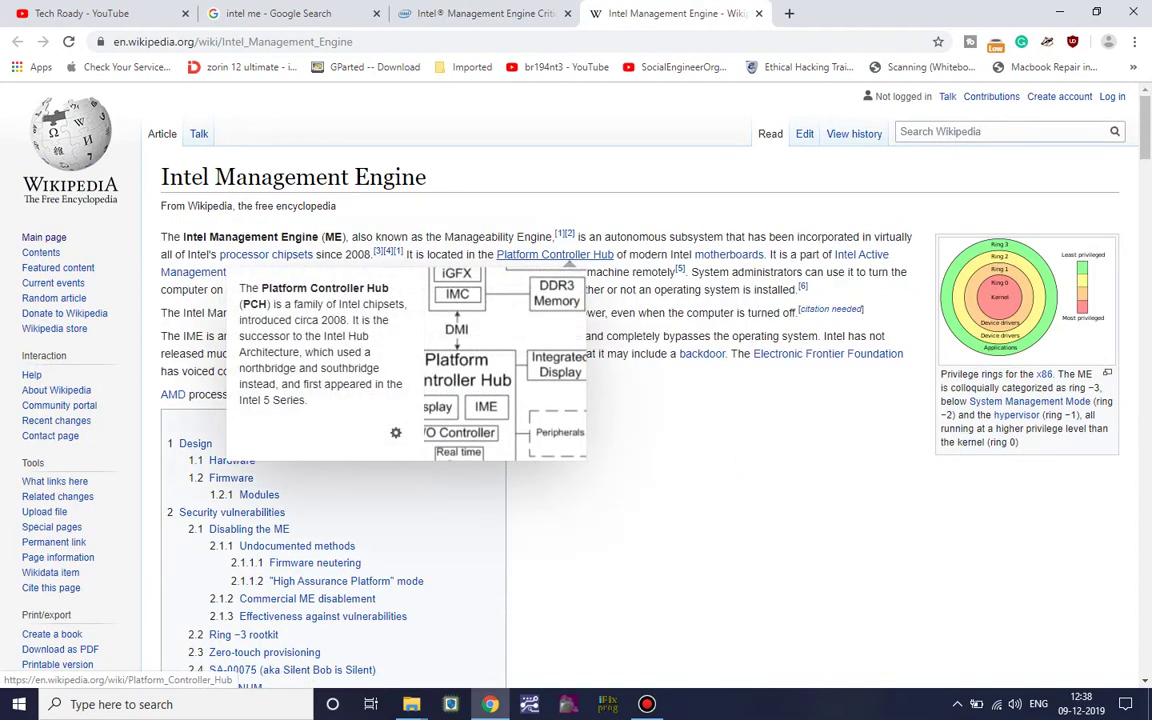
click(580, 254)
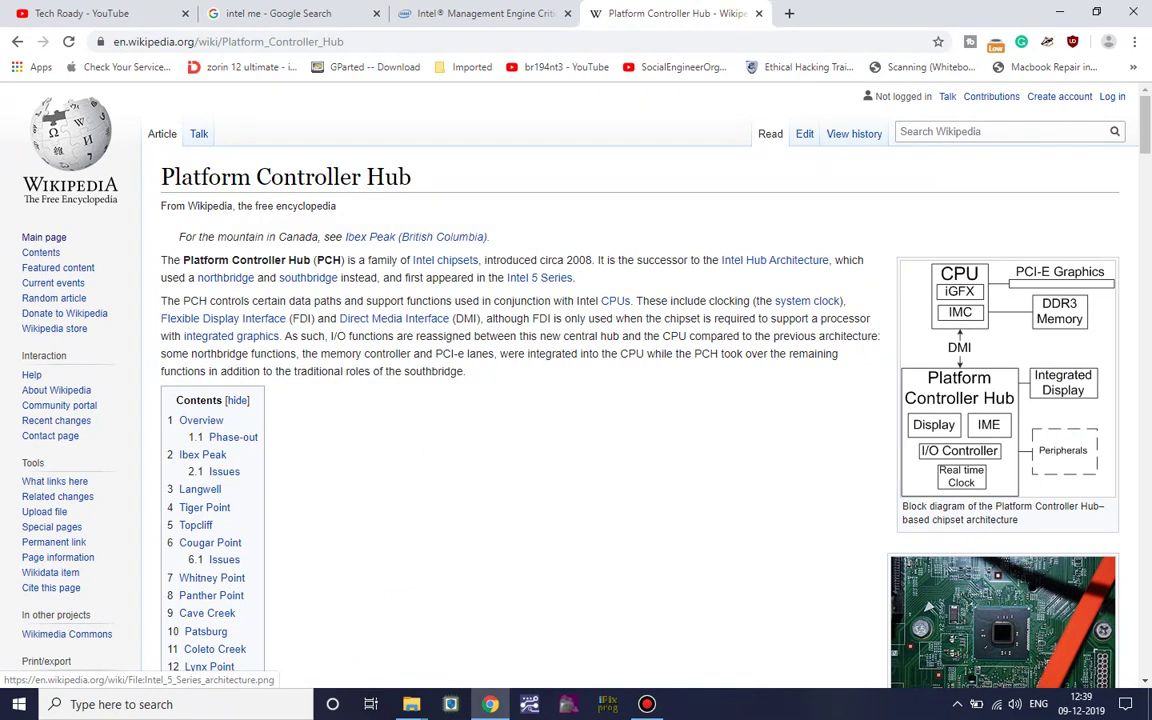
scroll(1003, 620, down, 1)
scroll(1003, 620, down, 1)
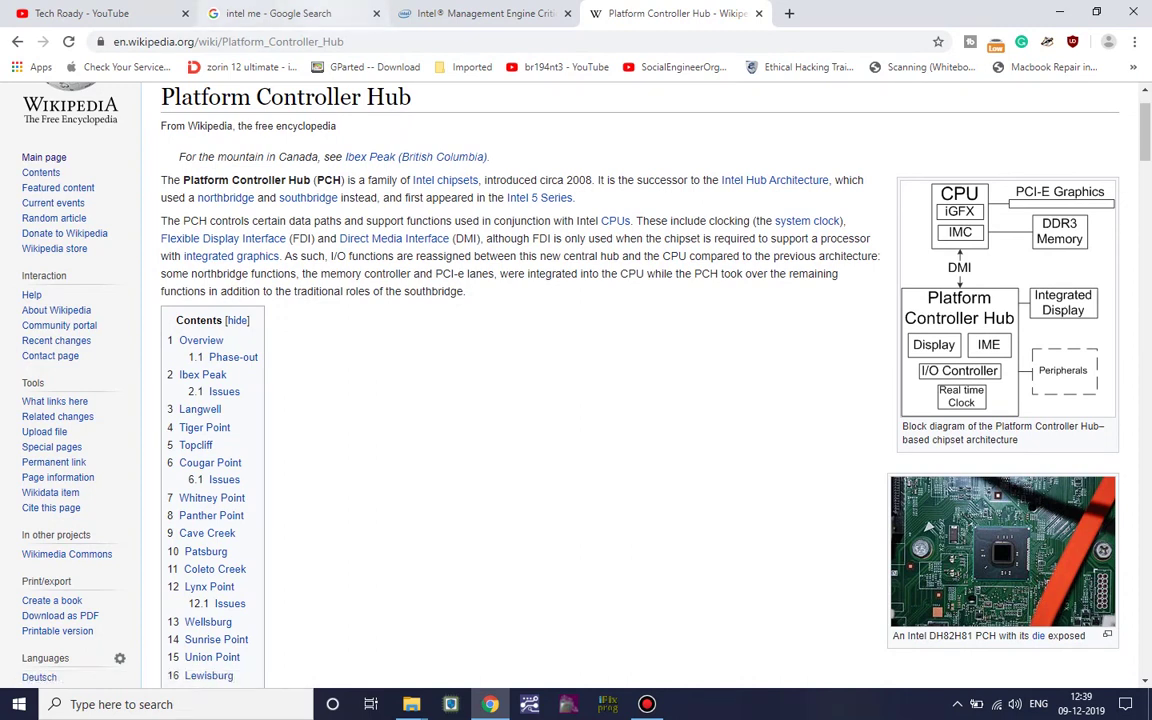
click(280, 13)
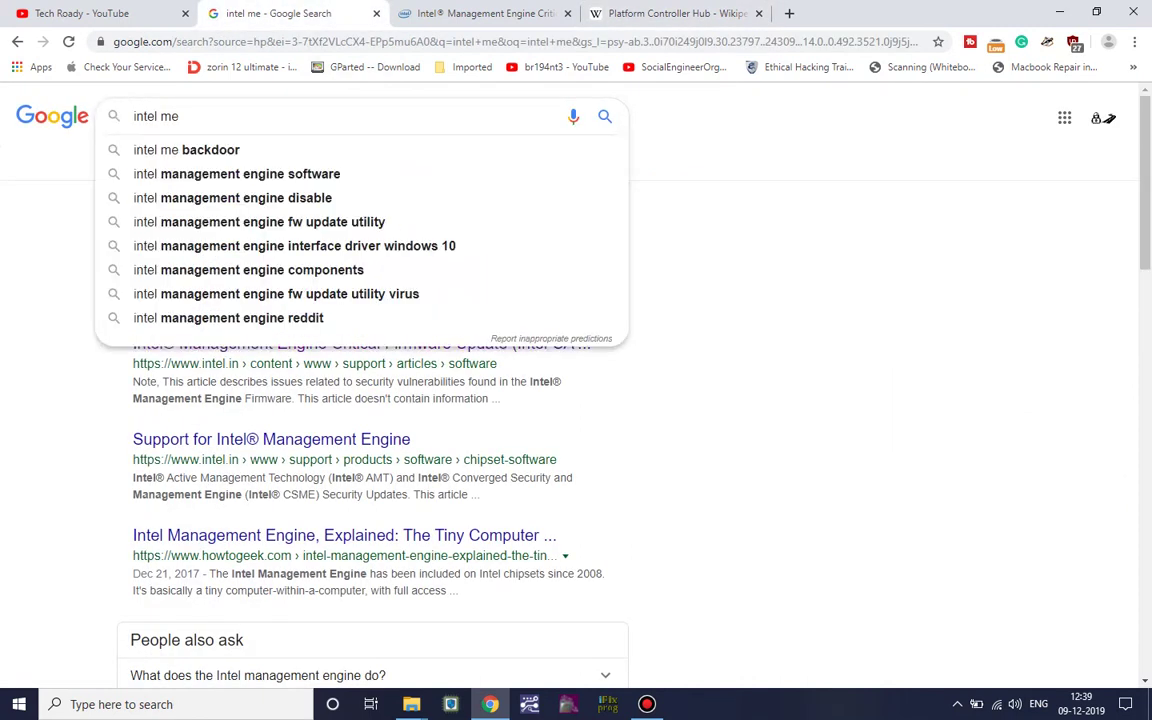
click(770, 250)
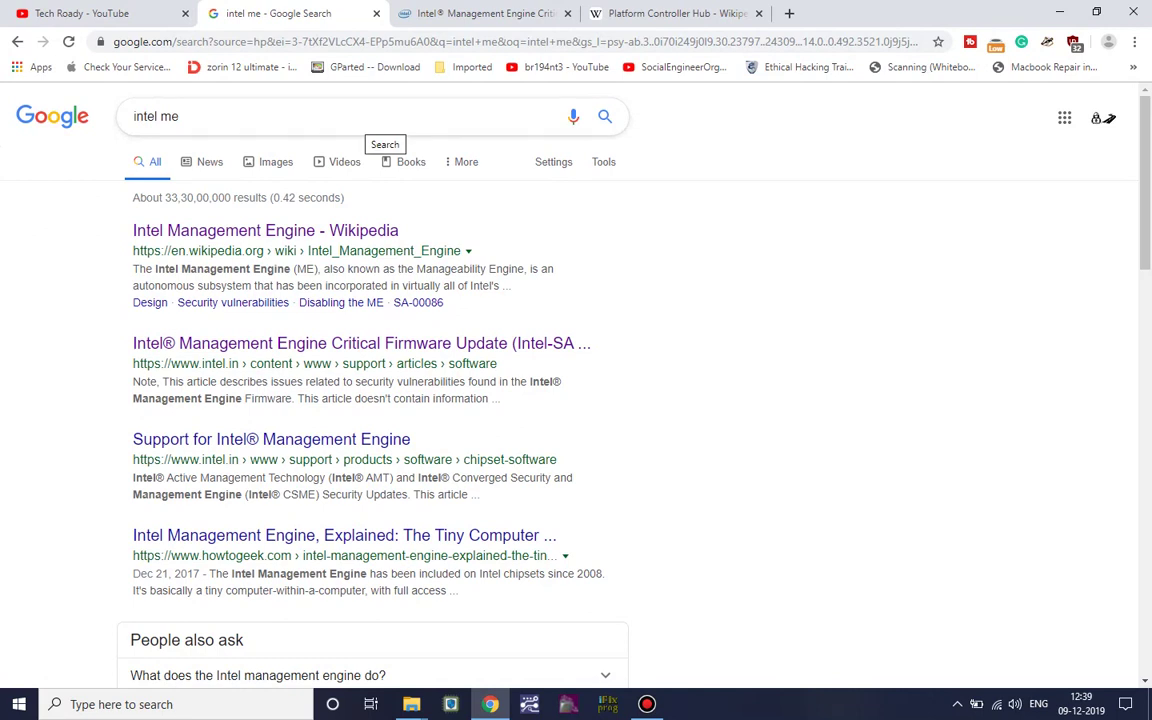
double_click(357, 122)
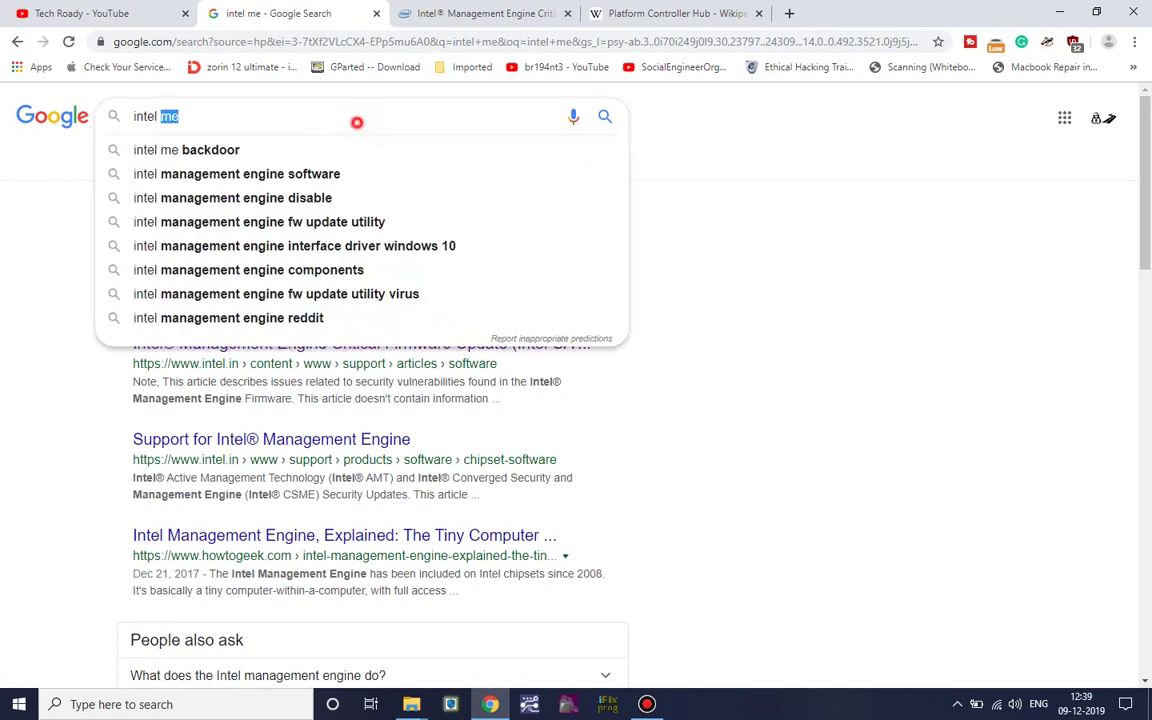
click(357, 122)
triple_click(357, 122)
click(357, 122)
click(720, 262)
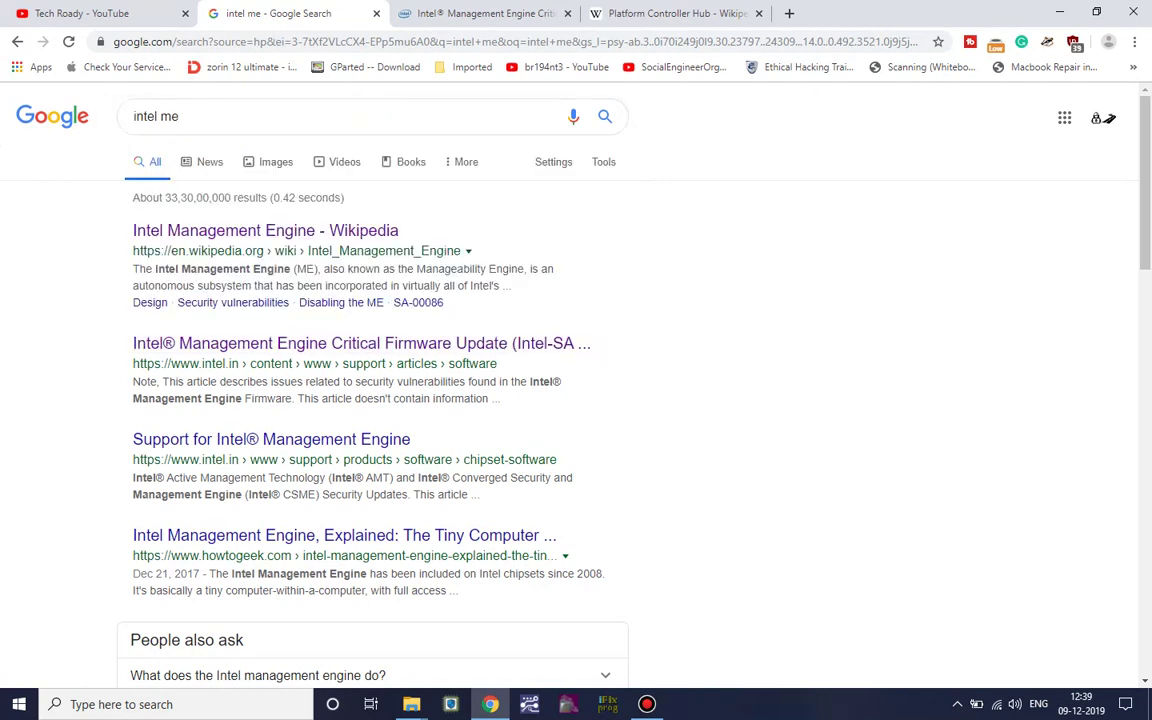
click(404, 124)
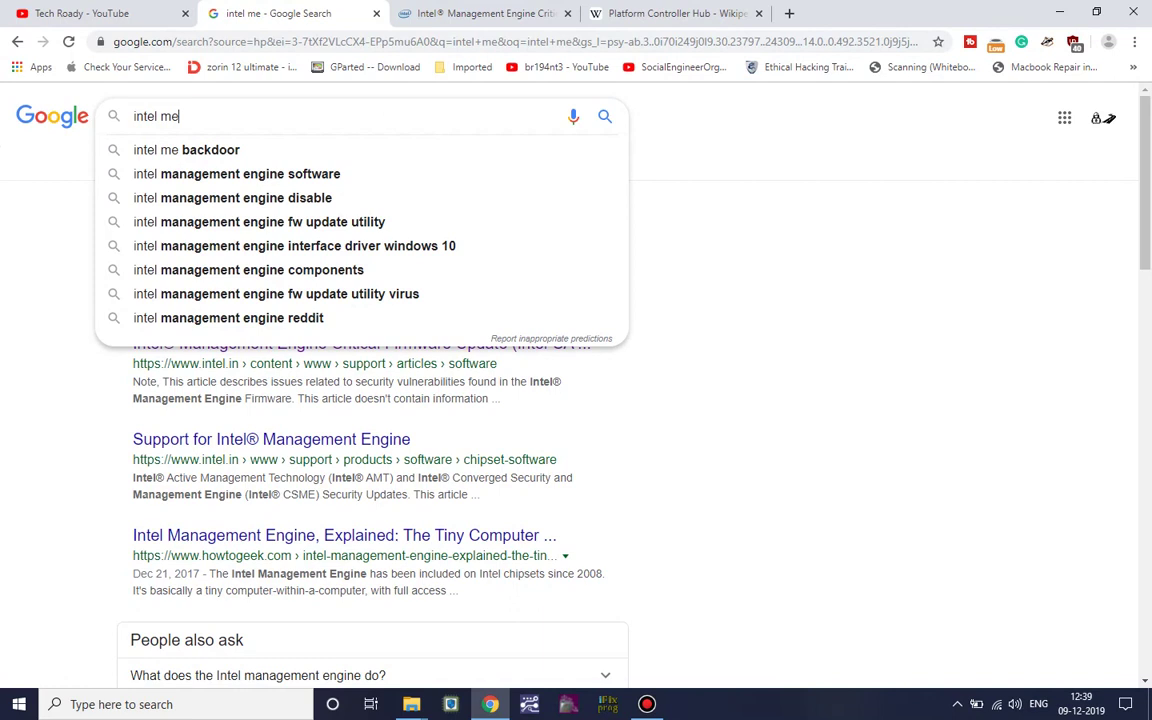
key(Escape)
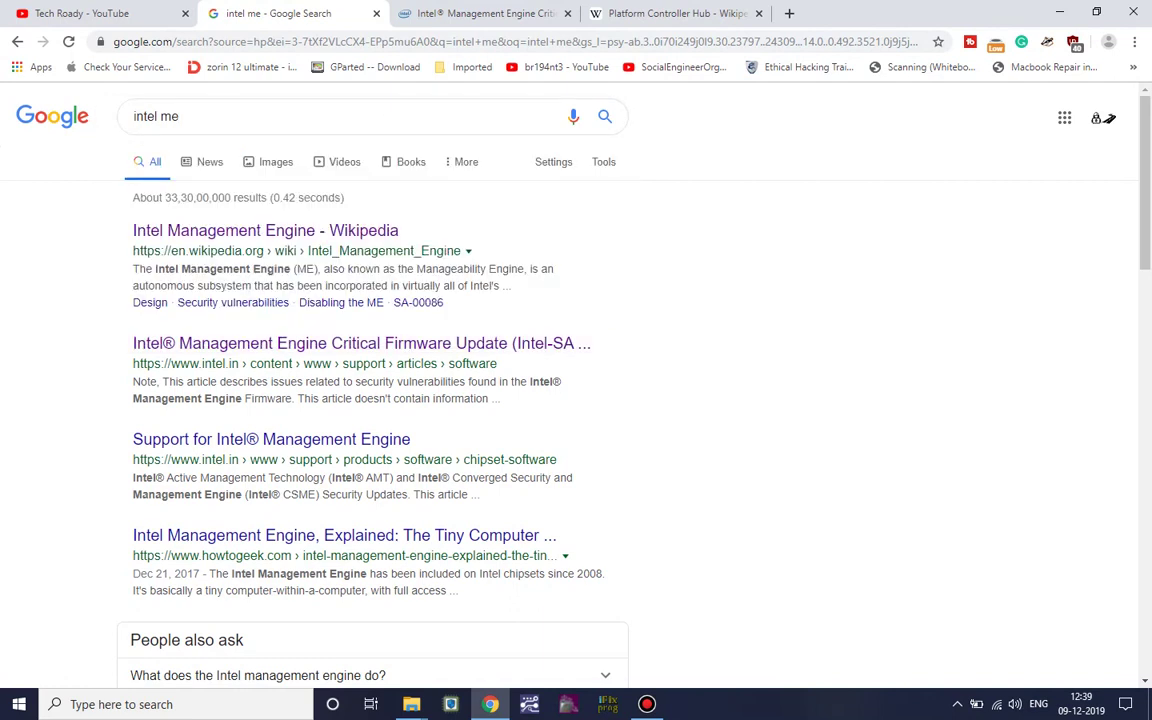
click(182, 116)
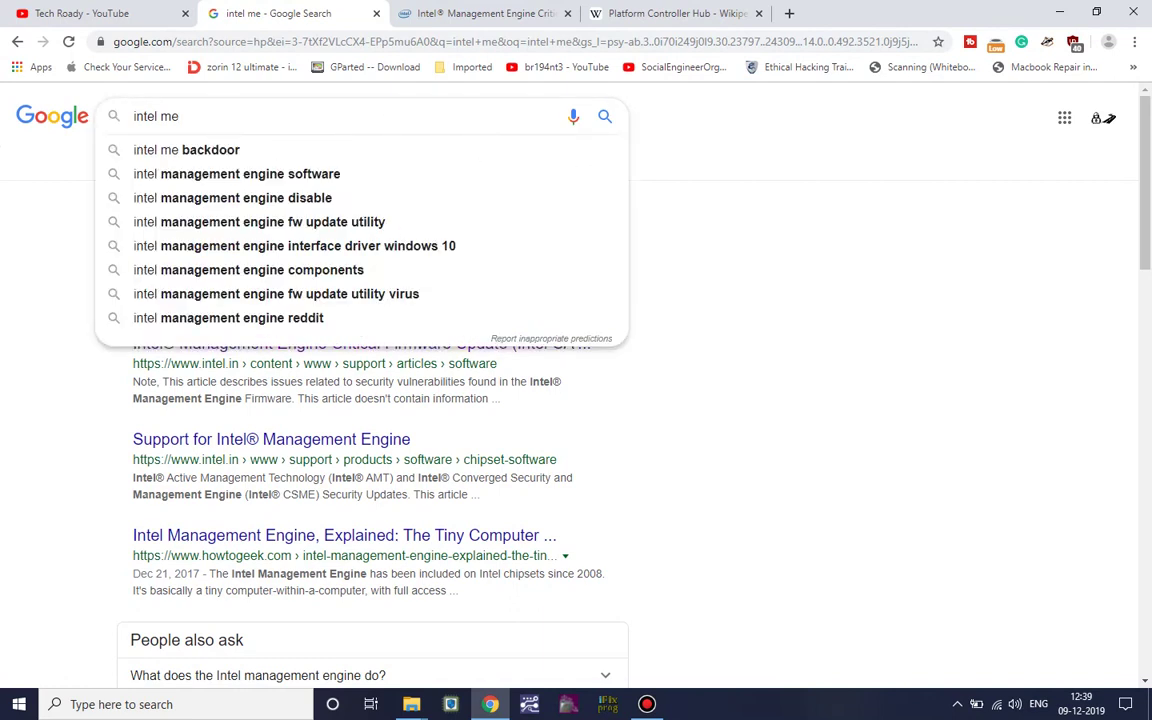
key(Escape)
scroll(576, 400, down, 4)
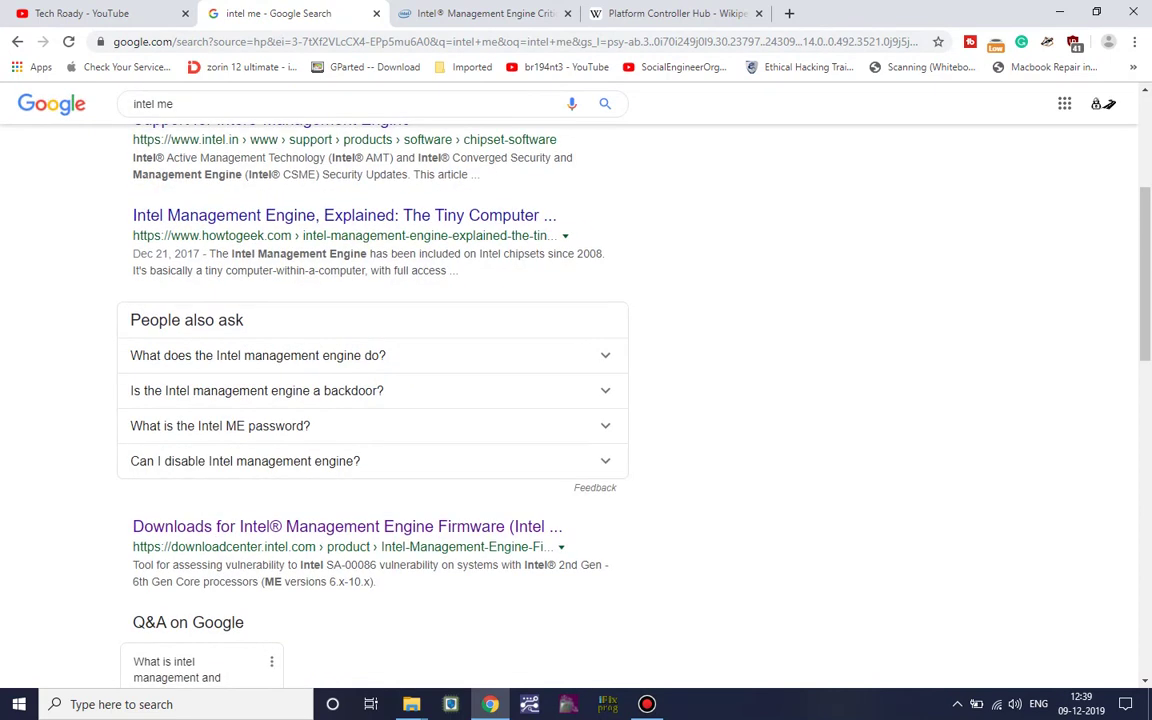
scroll(576, 400, up, 4)
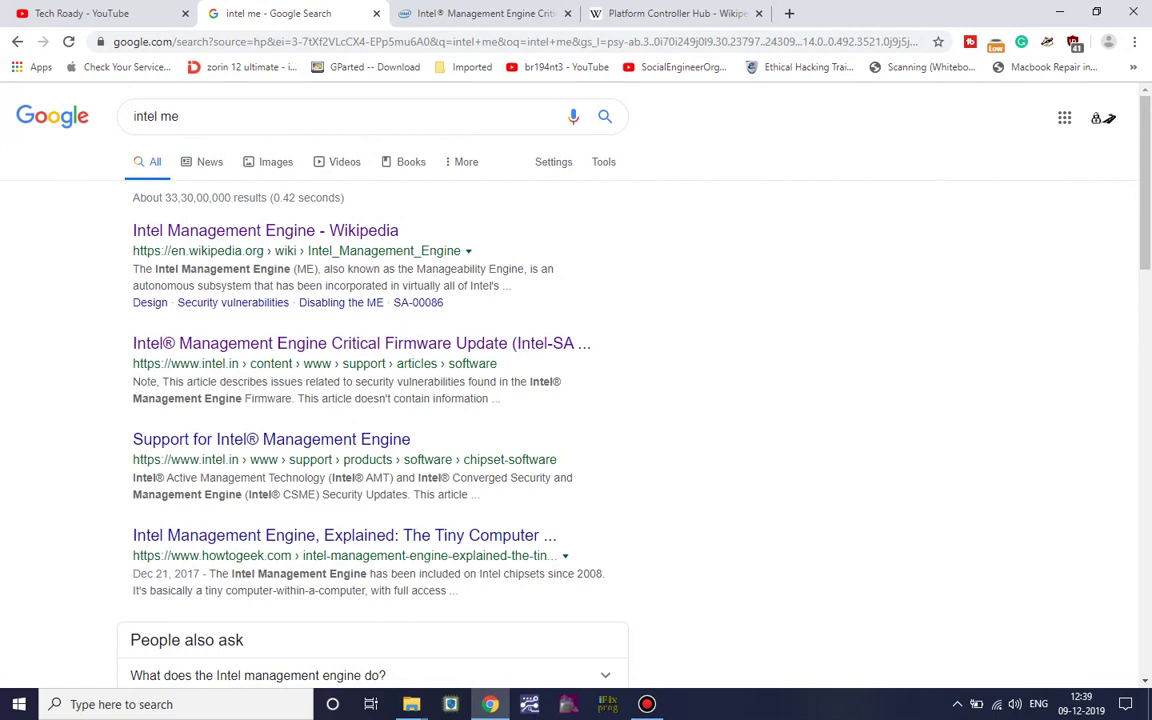
click(160, 110)
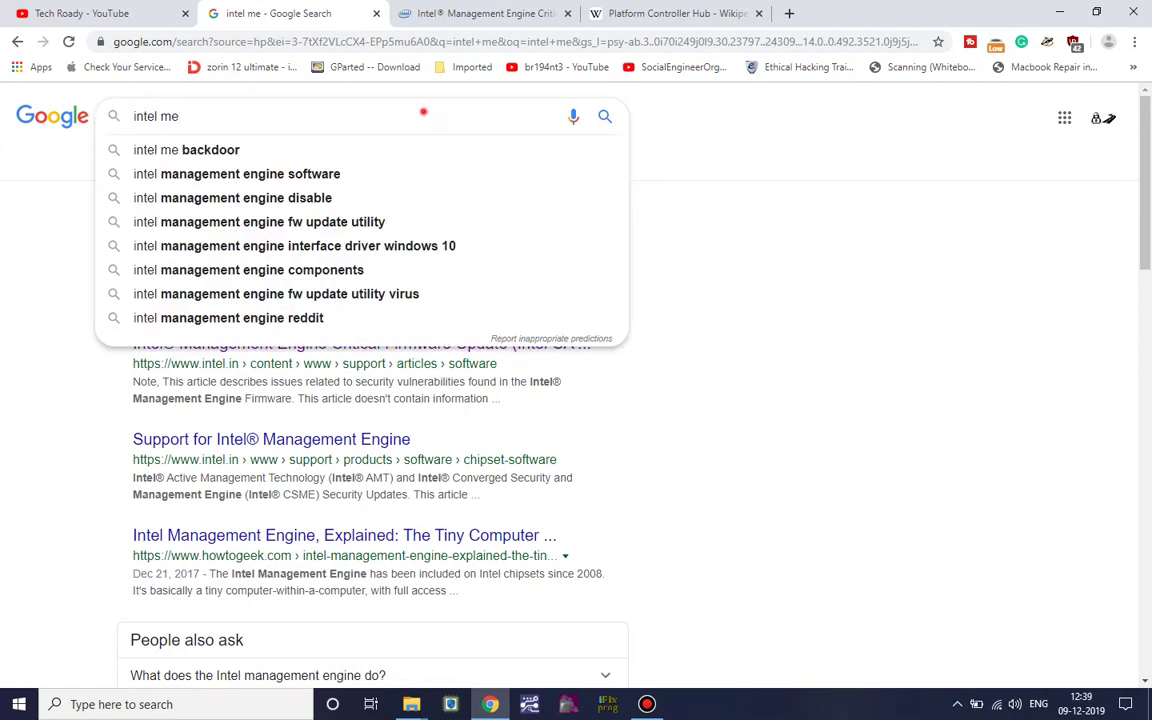
key(ctrl+a)
- Minimise the browser to show the desktop and refresh it
key(ctrl+shift+Tab)
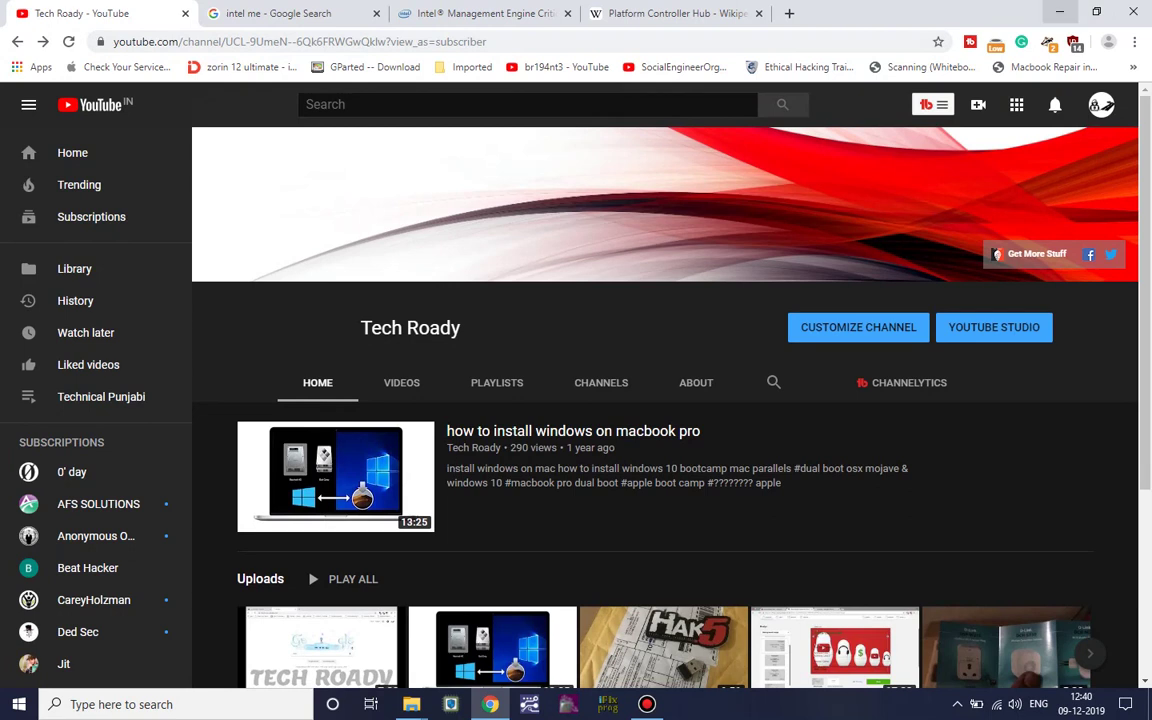
click(1059, 12)
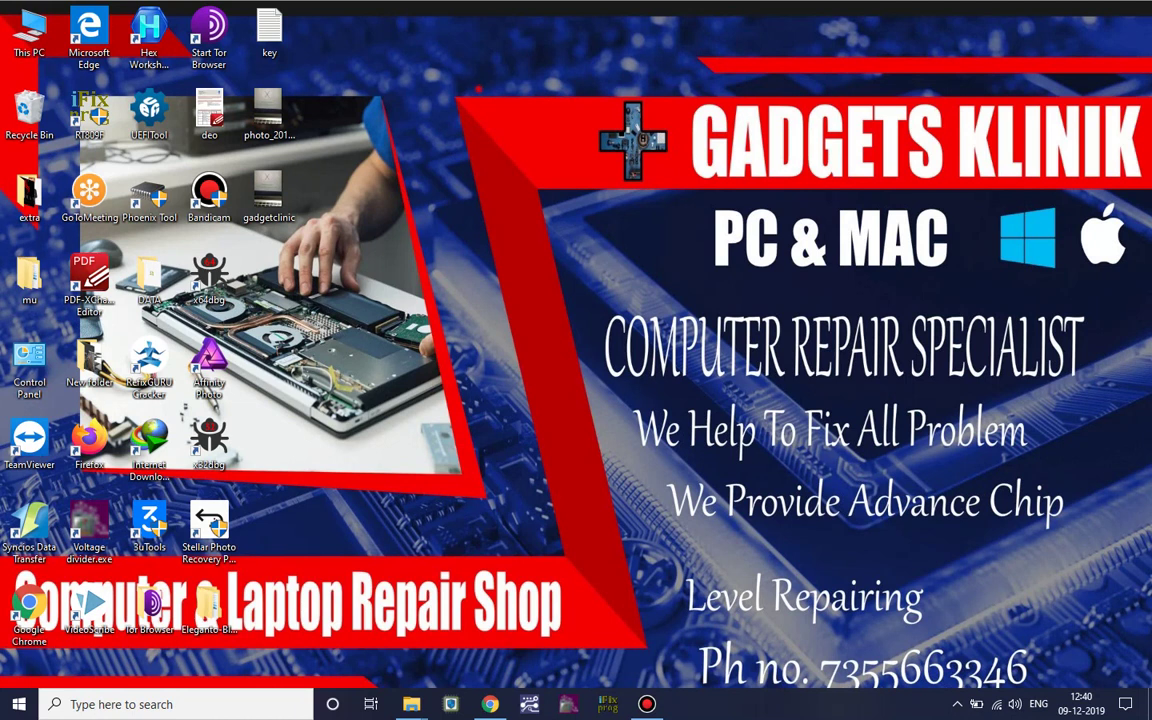
right_click(482, 88)
click(512, 137)
right_click(480, 100)
click(538, 145)
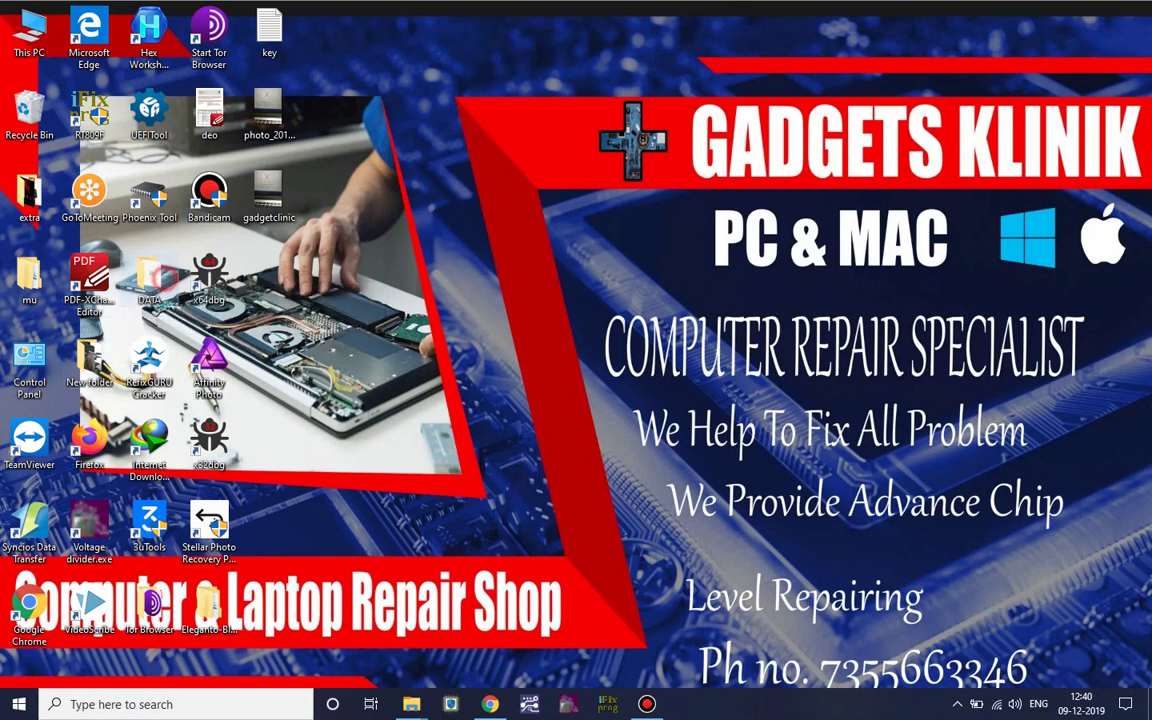
- Open the BIOS folder inside the desktop's DATA folder
double_click(149, 276)
double_click(330, 13)
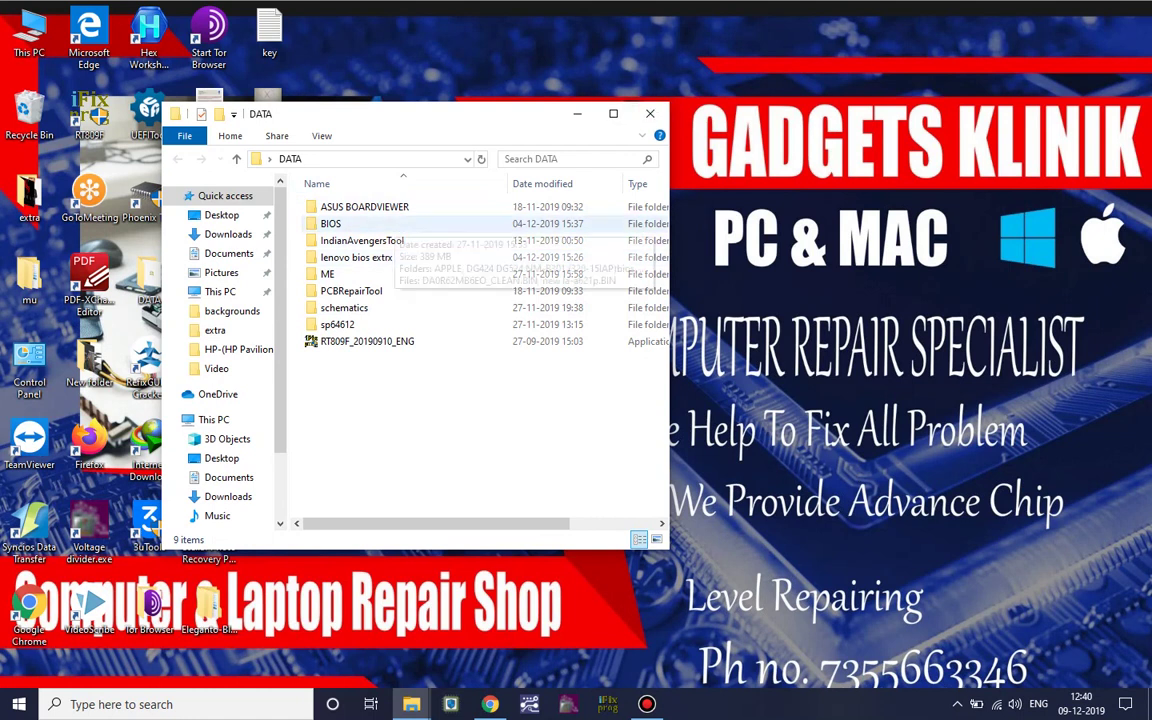
double_click(330, 223)
click(578, 114)
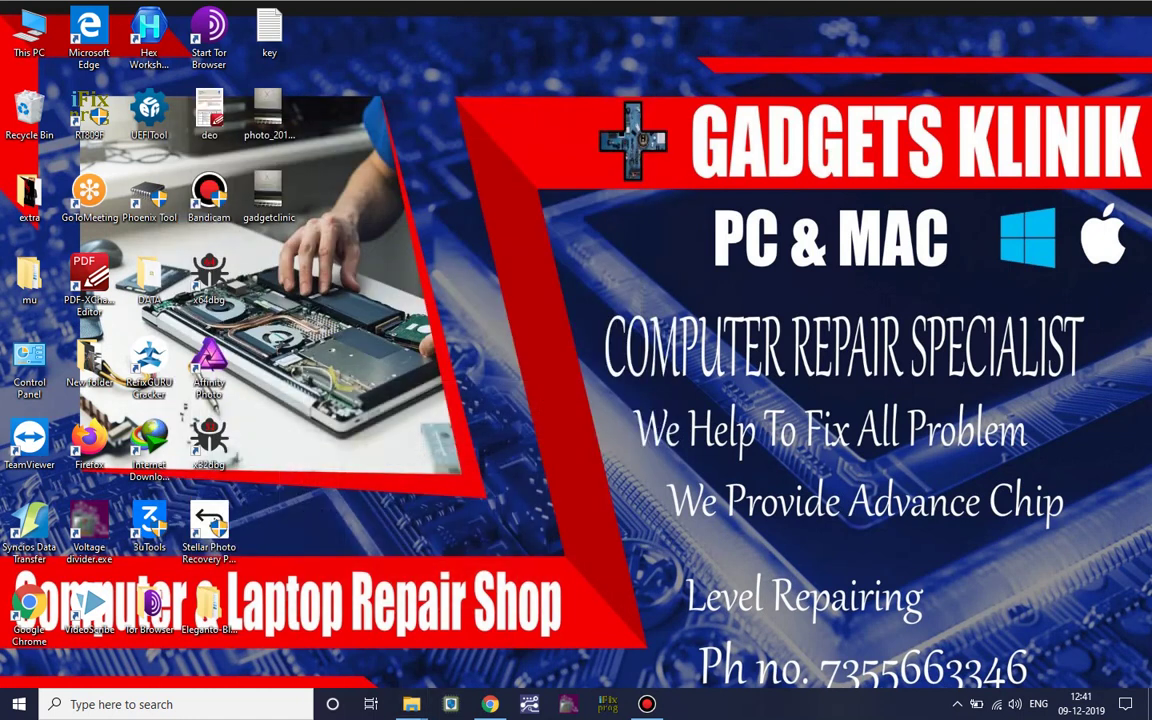
click(490, 704)
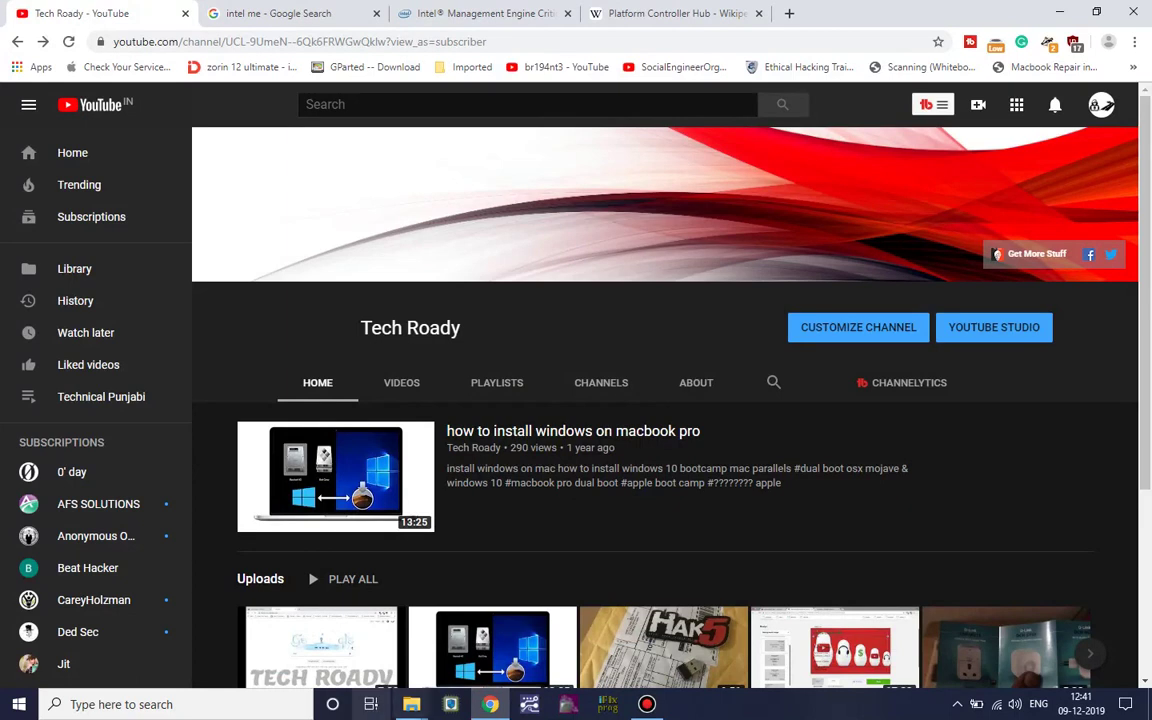
mouse_move(411, 704)
click(580, 620)
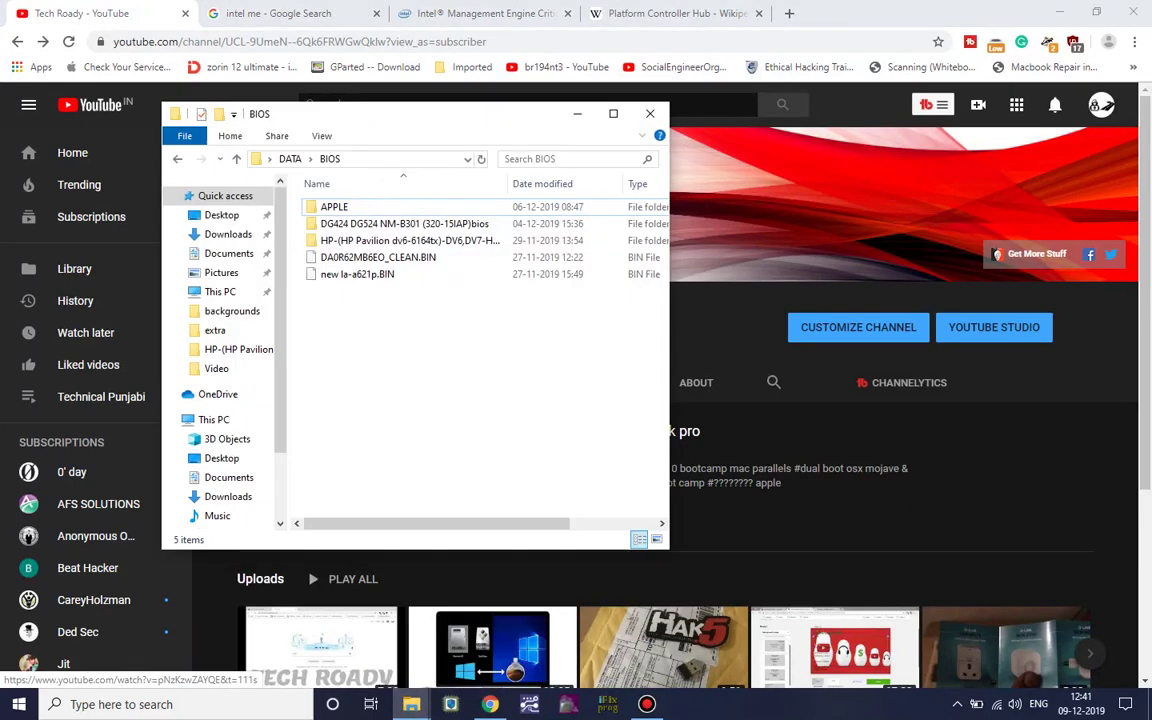
click(1060, 12)
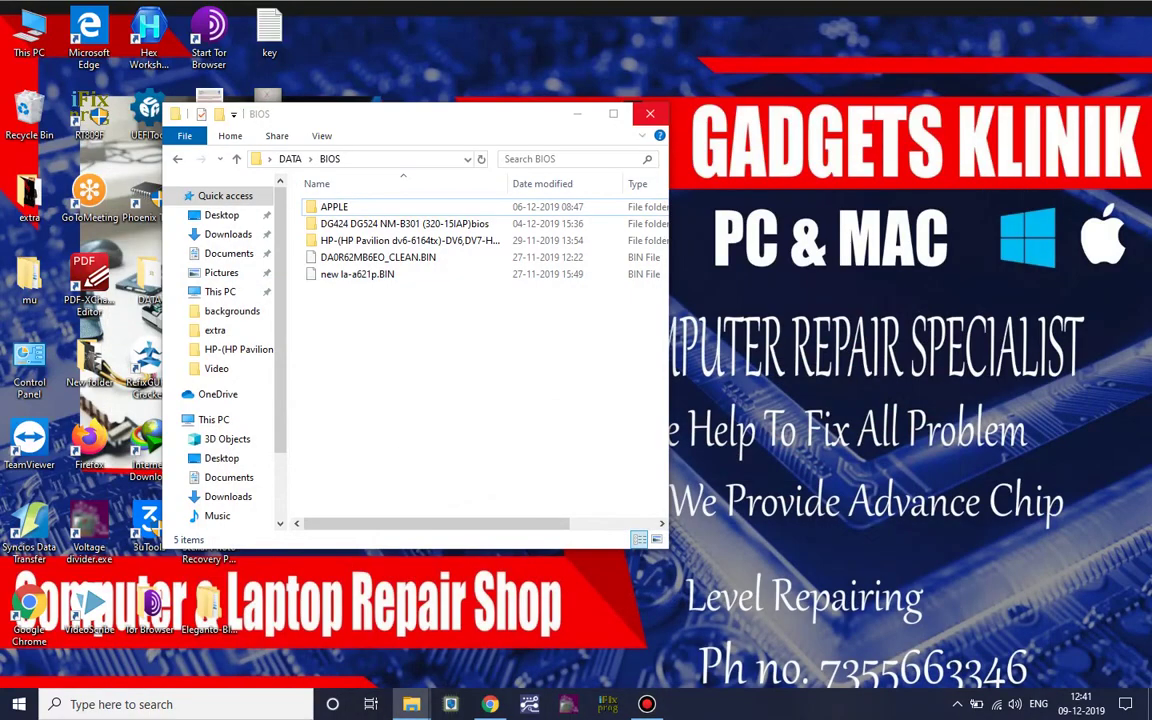
- Maximise the BIOS folder window and open the HP-(HP Pavilion dv6-6164tx)-DV6,DV7-HPMH-41-AB6200-BIOS folder
click(614, 113)
click(437, 129)
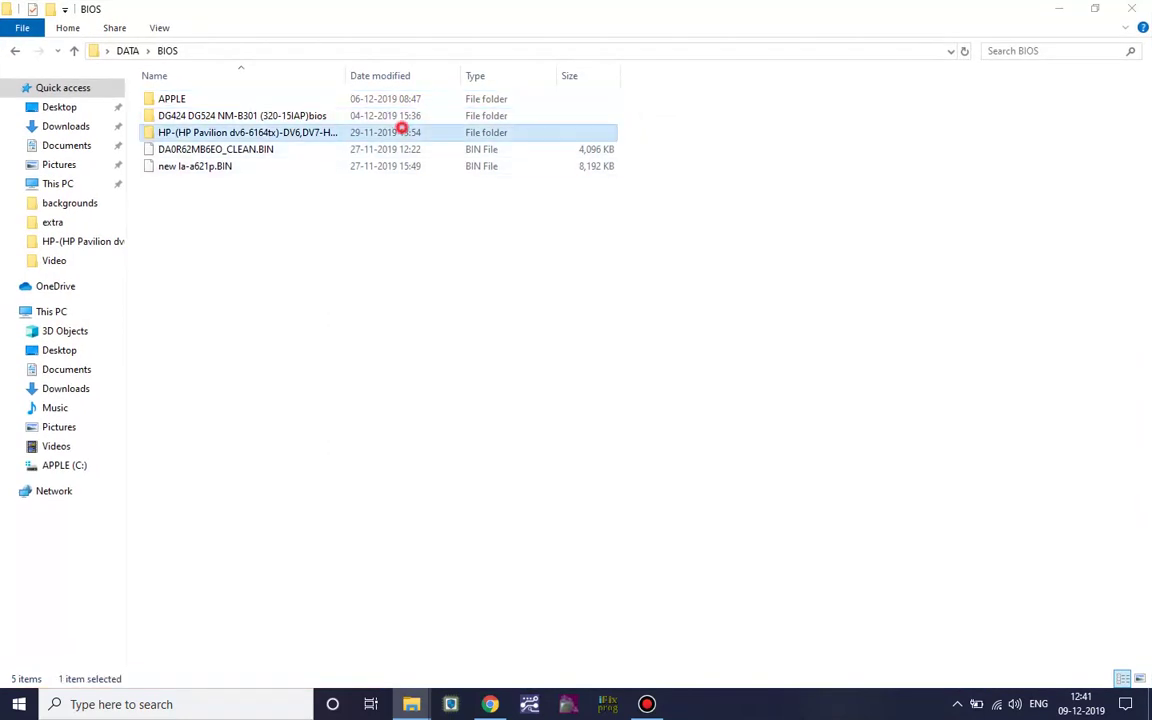
double_click(383, 116)
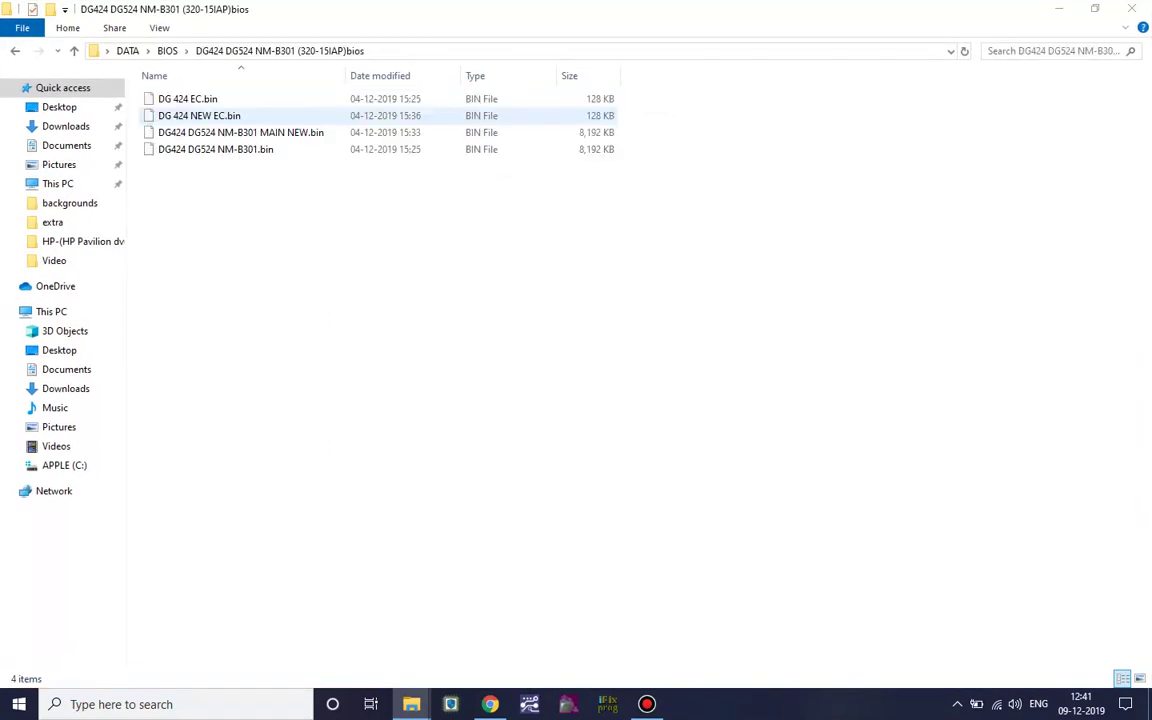
key(BackSpace)
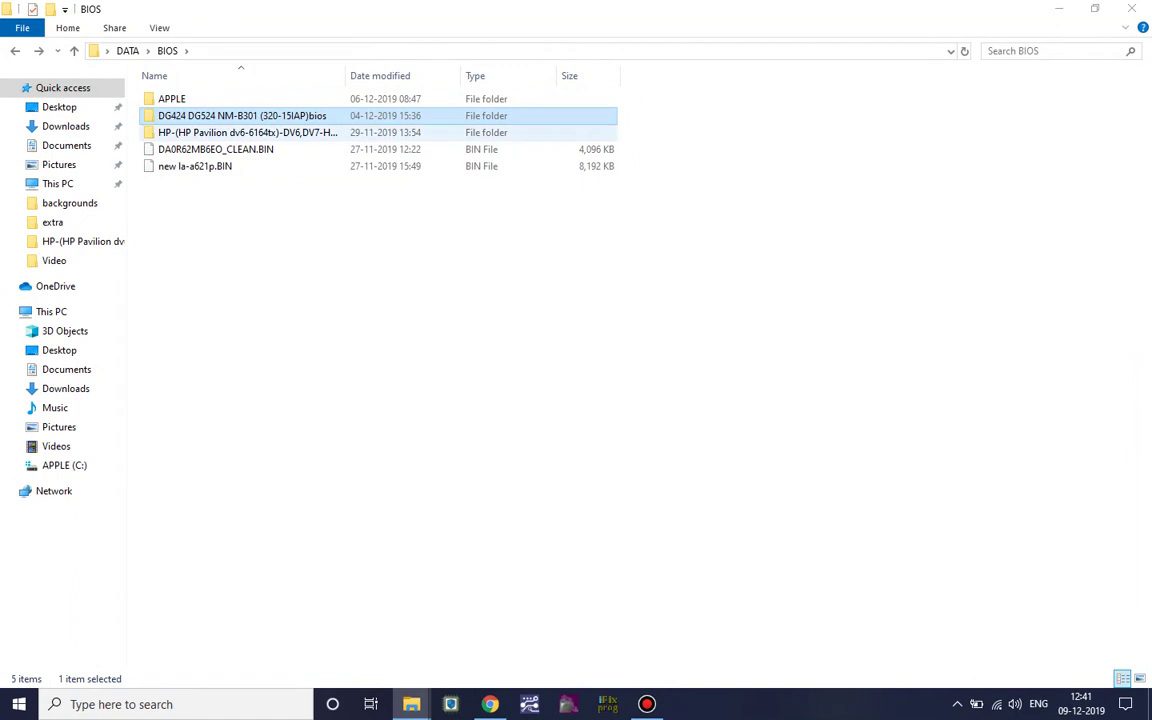
double_click(378, 130)
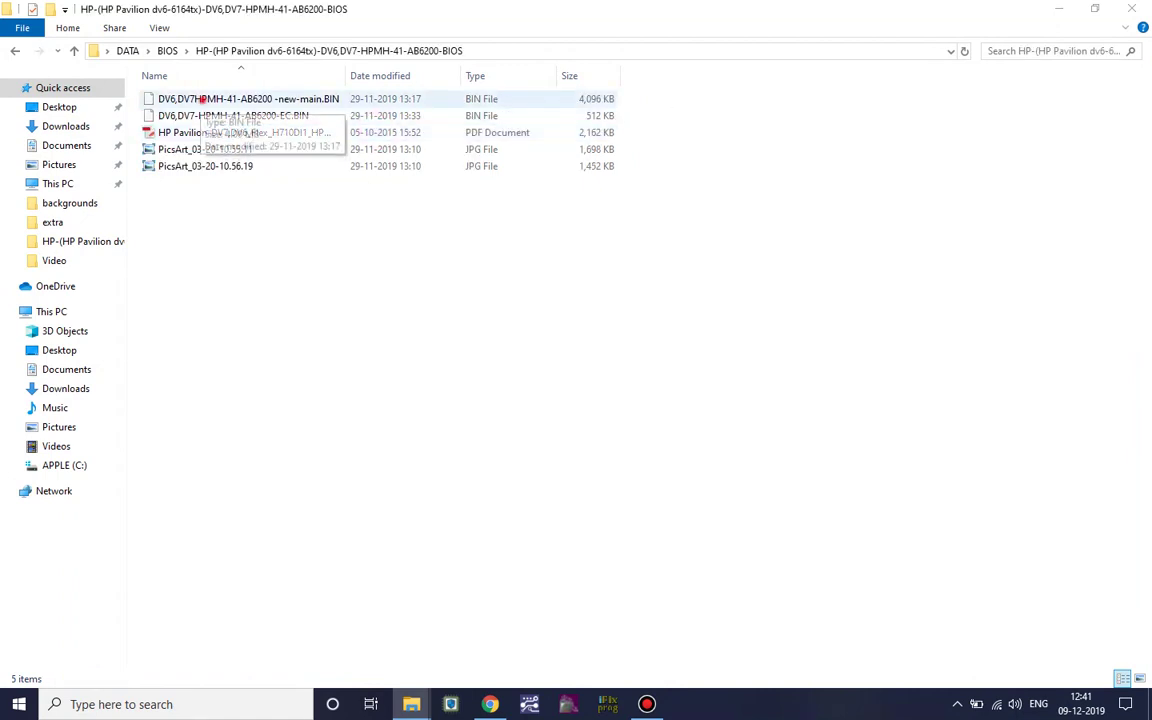
- Check the properties of the file DV6,DV7HPMH-41-AB6200 -new-main.BIN, including its size
click(185, 99)
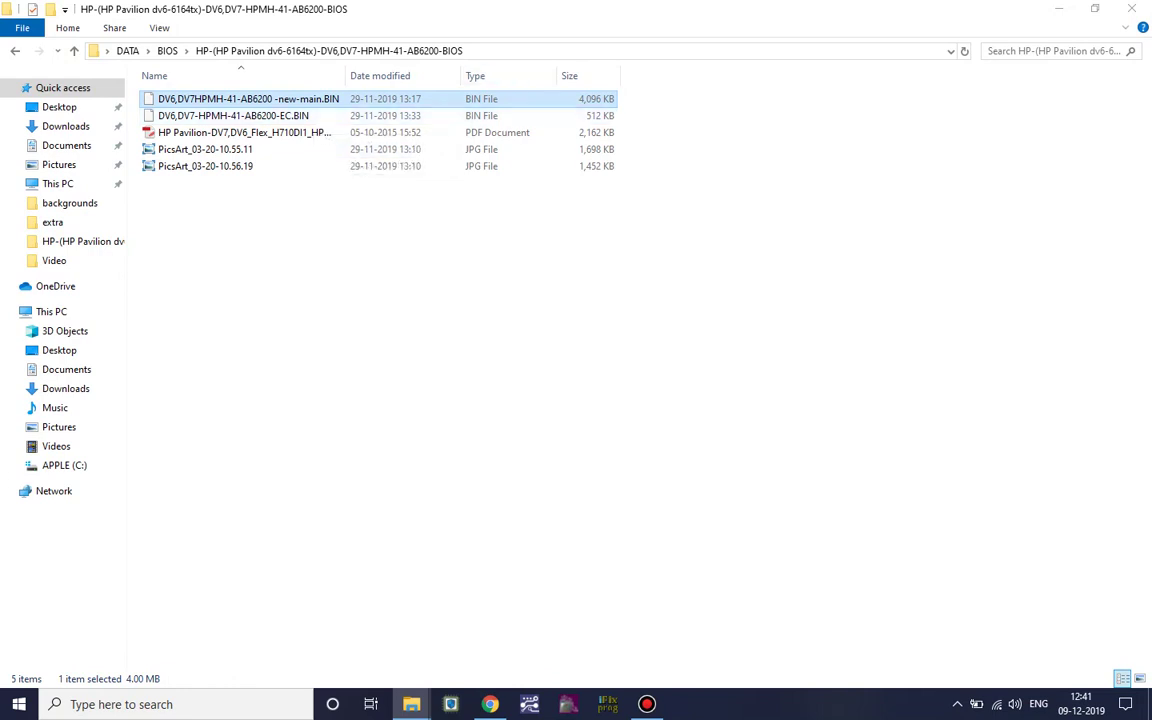
right_click(591, 98)
click(628, 423)
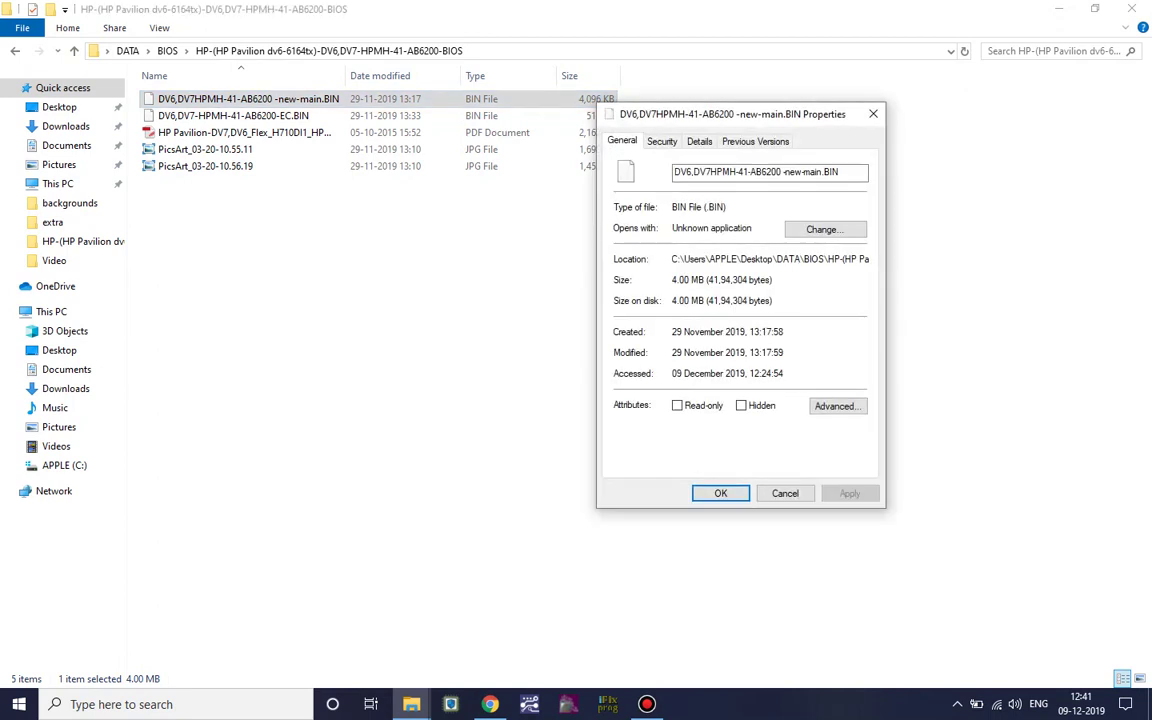
click(873, 114)
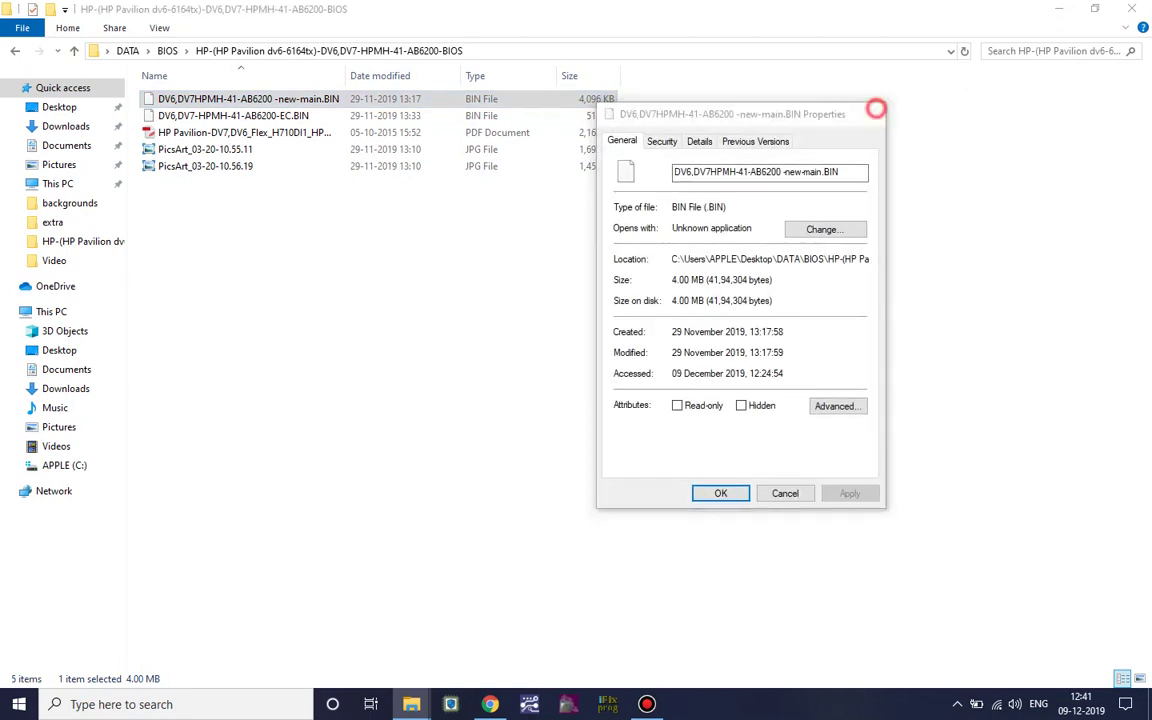
- Copy DV6,DV7HPMH-41-AB6200 -new-main.BIN to the clipboard and close the folder window
right_click(580, 97)
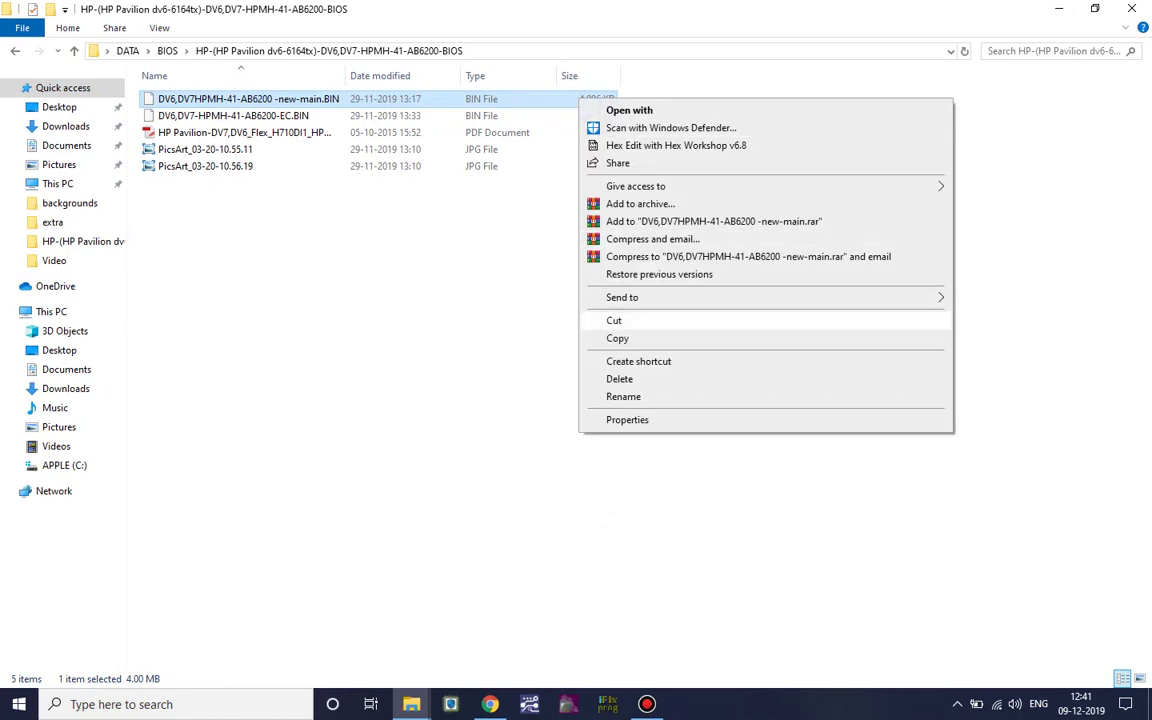
click(617, 338)
click(1137, 7)
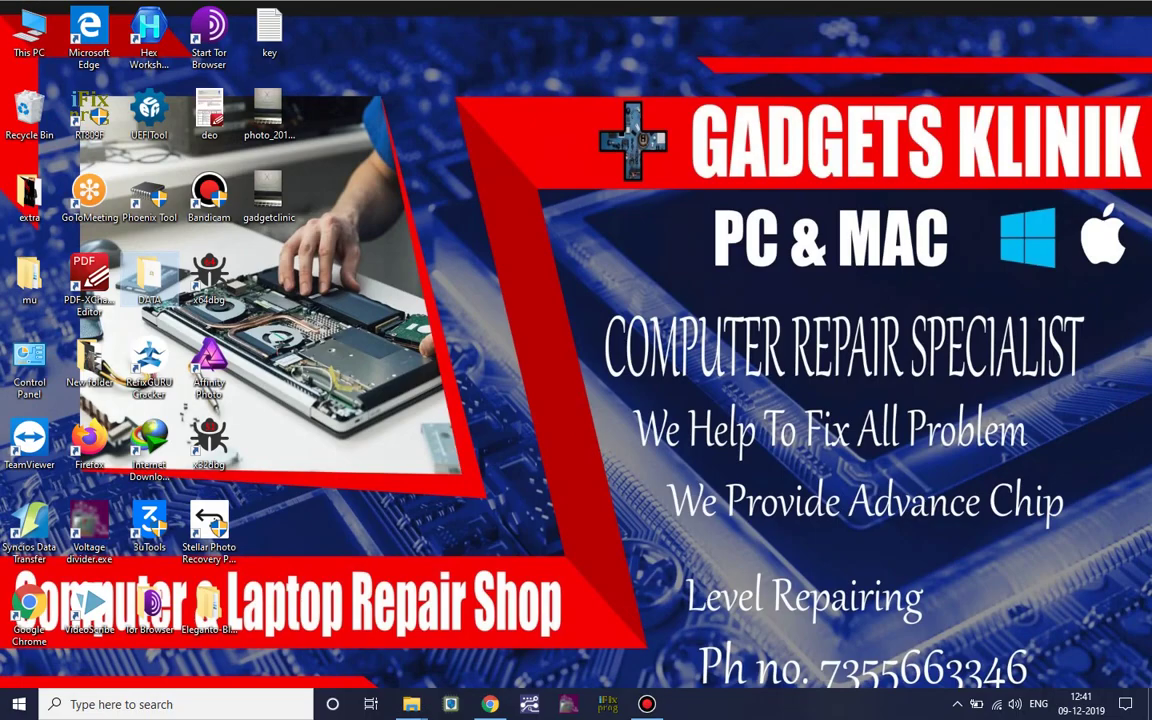
- Create a desktop folder named "me clean" and paste the copied BIN file into it
right_click(561, 104)
mouse_move(650, 275)
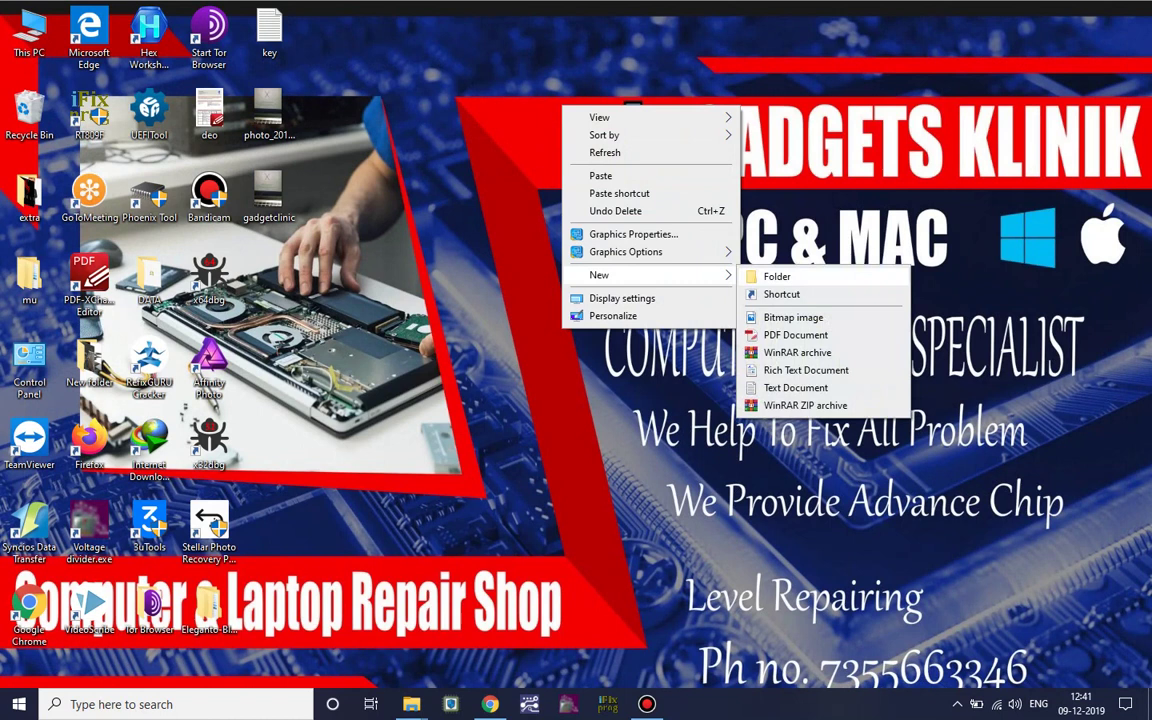
click(776, 276)
text(me)
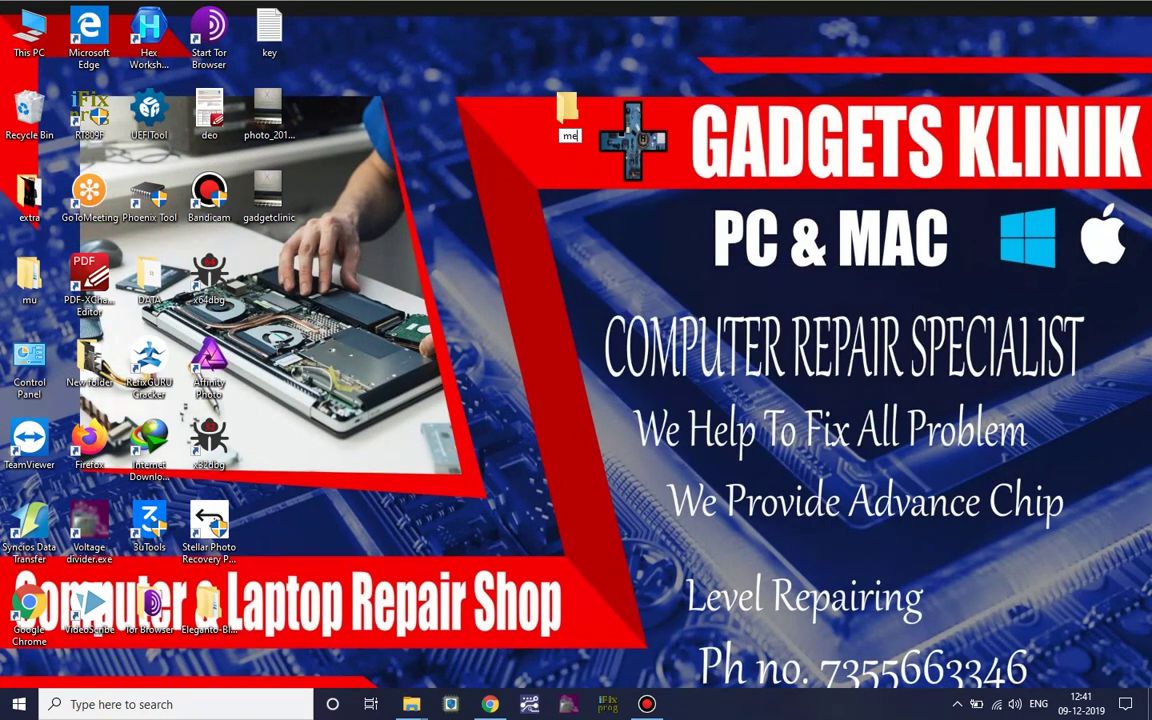
text( clean)
key(Return)
key(Return)
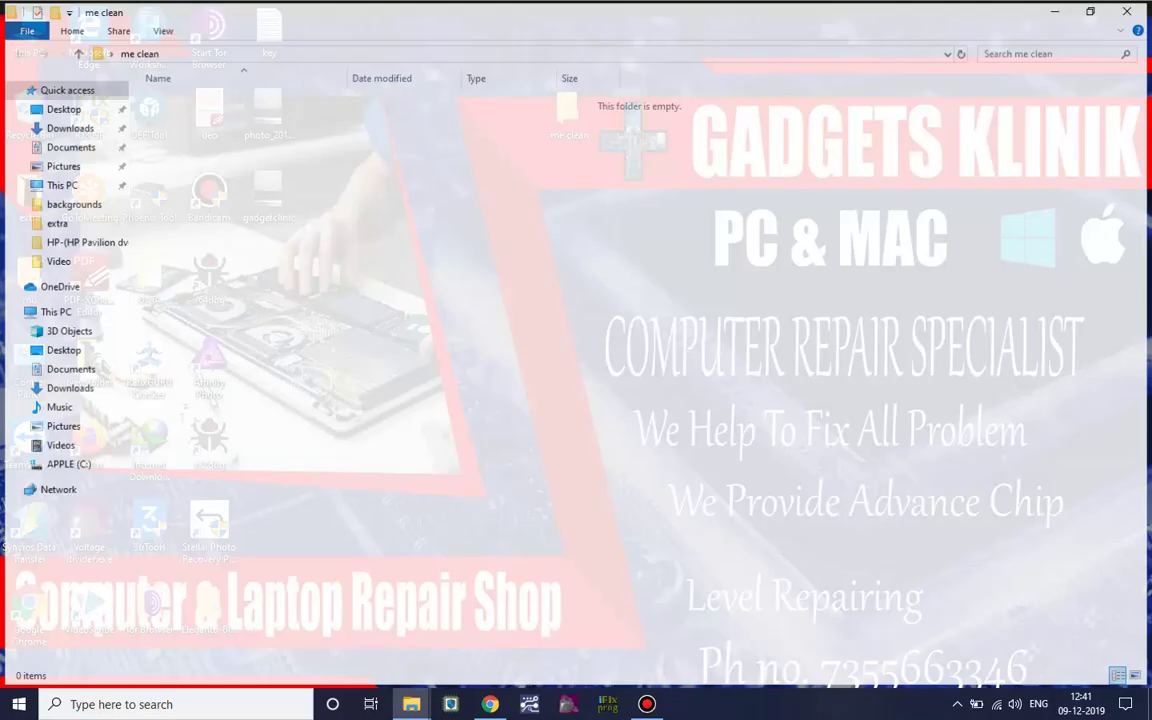
key(ctrl+v)
- Shrink the me clean folder window and place it beside the ME Analyzer window with the BIN file in view
drag(686, 5, 609, 28)
drag(862, 463, 983, 511)
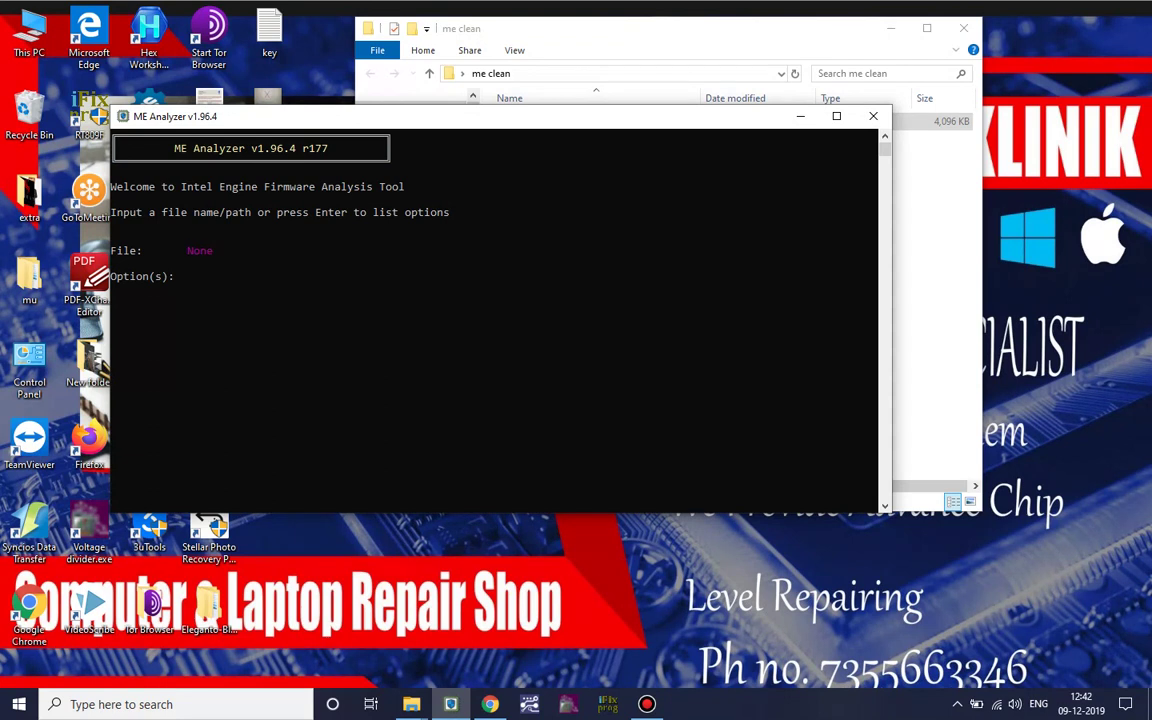
click(560, 35)
drag(503, 34, 919, 63)
- Load DV6,DV7HPMH-41-AB6200 -new-main.BIN from the me clean folder into ME Analyzer and run the analysis without extra options
click(987, 150)
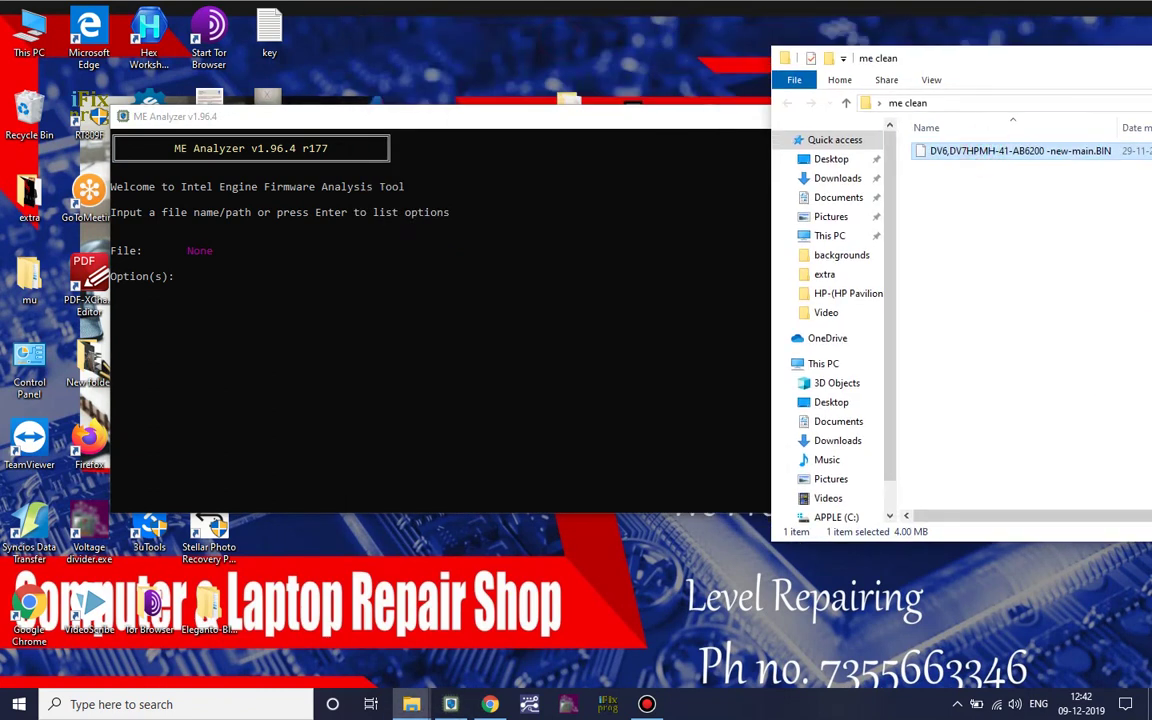
drag(987, 150, 700, 276)
click(702, 276)
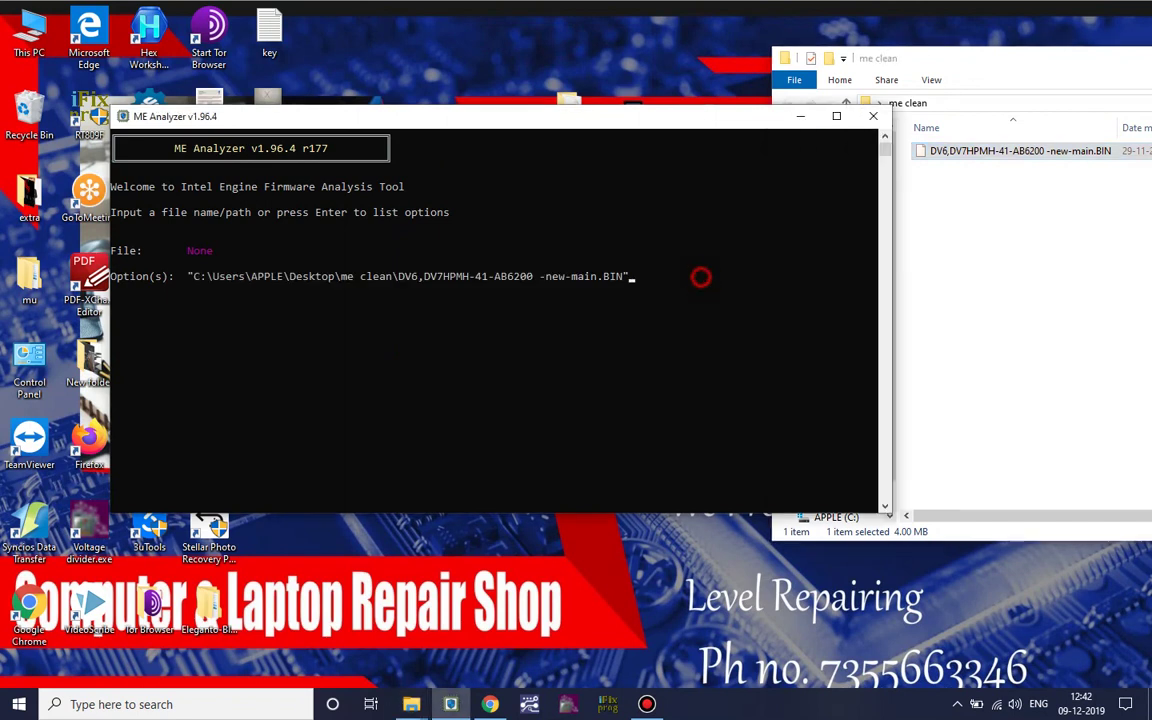
key(Return)
click(702, 276)
key(Return)
key(Return)
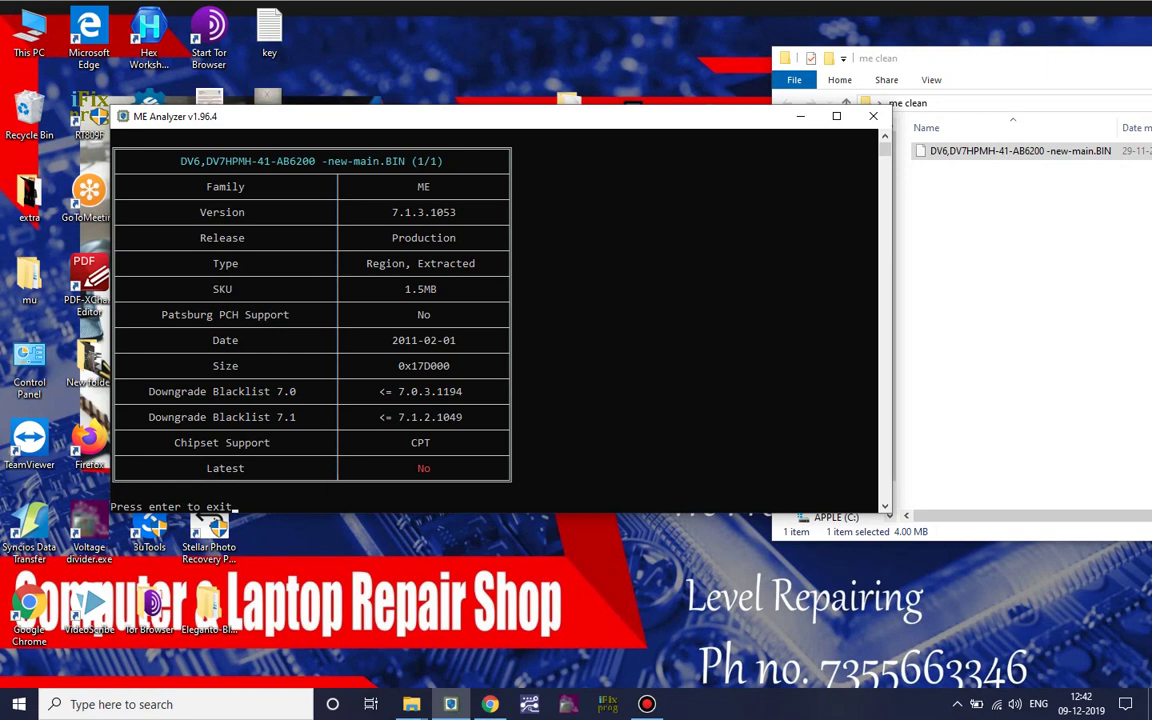
- Review the ME firmware family, version, SKU and chipset support in the analysis table, and minimise ME Analyzer
scroll(495, 320, down, 2)
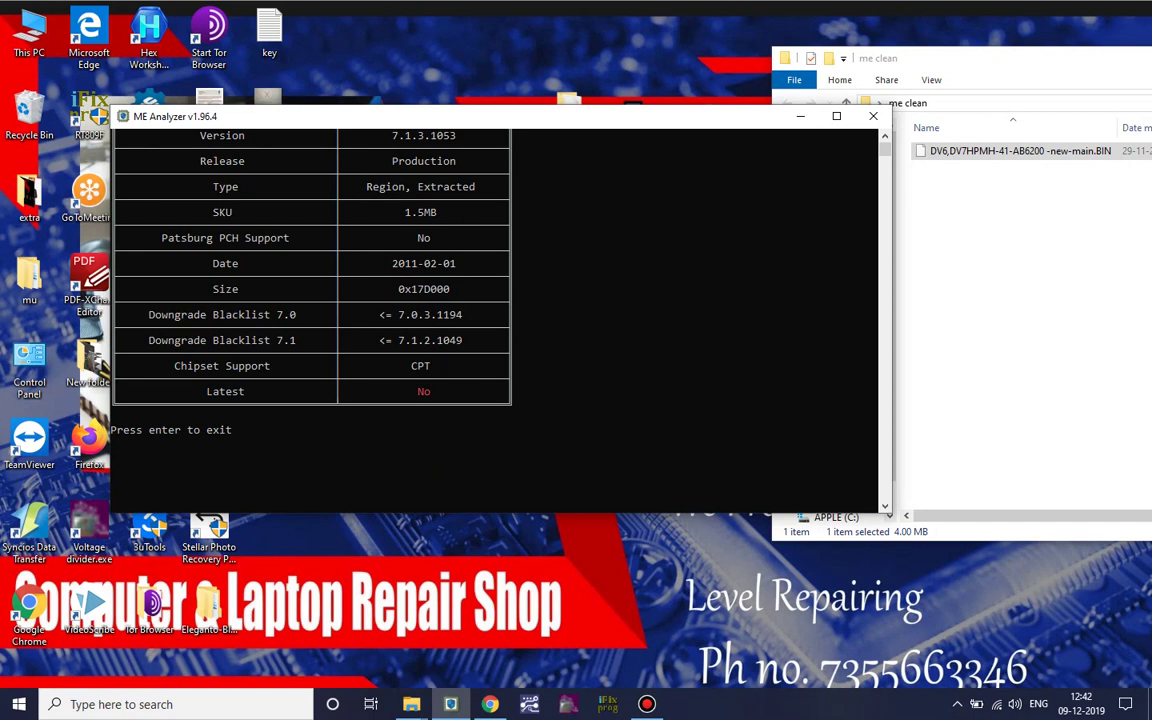
scroll(495, 320, up, 2)
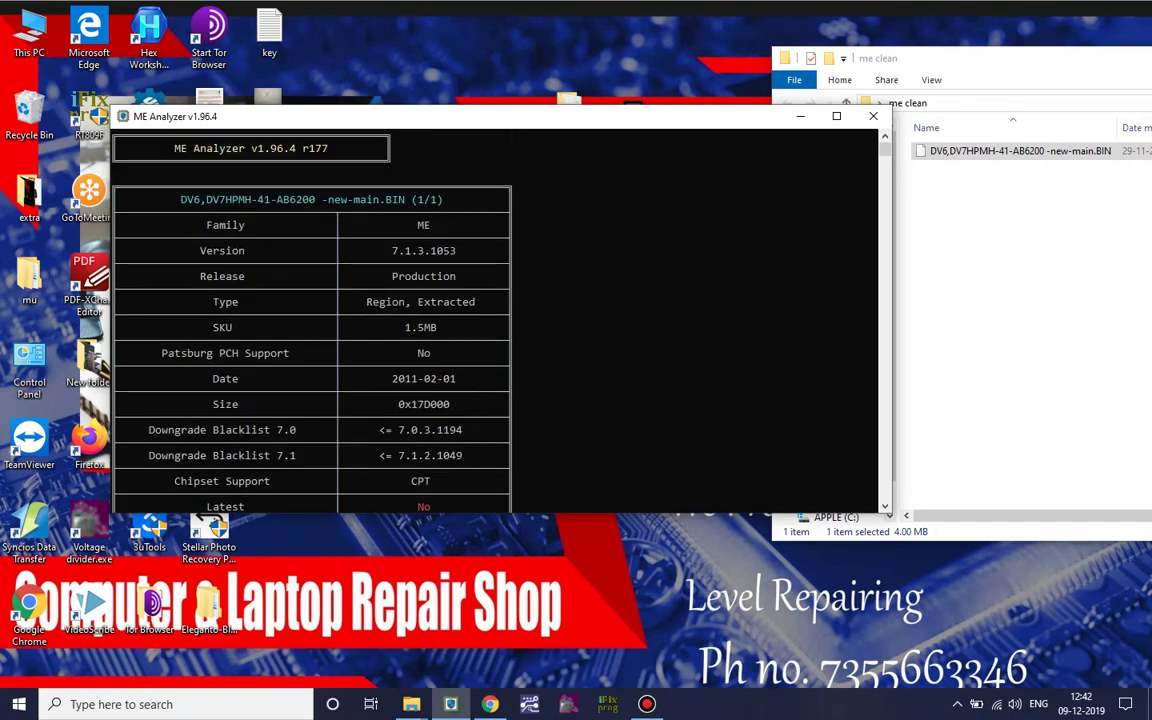
click(954, 190)
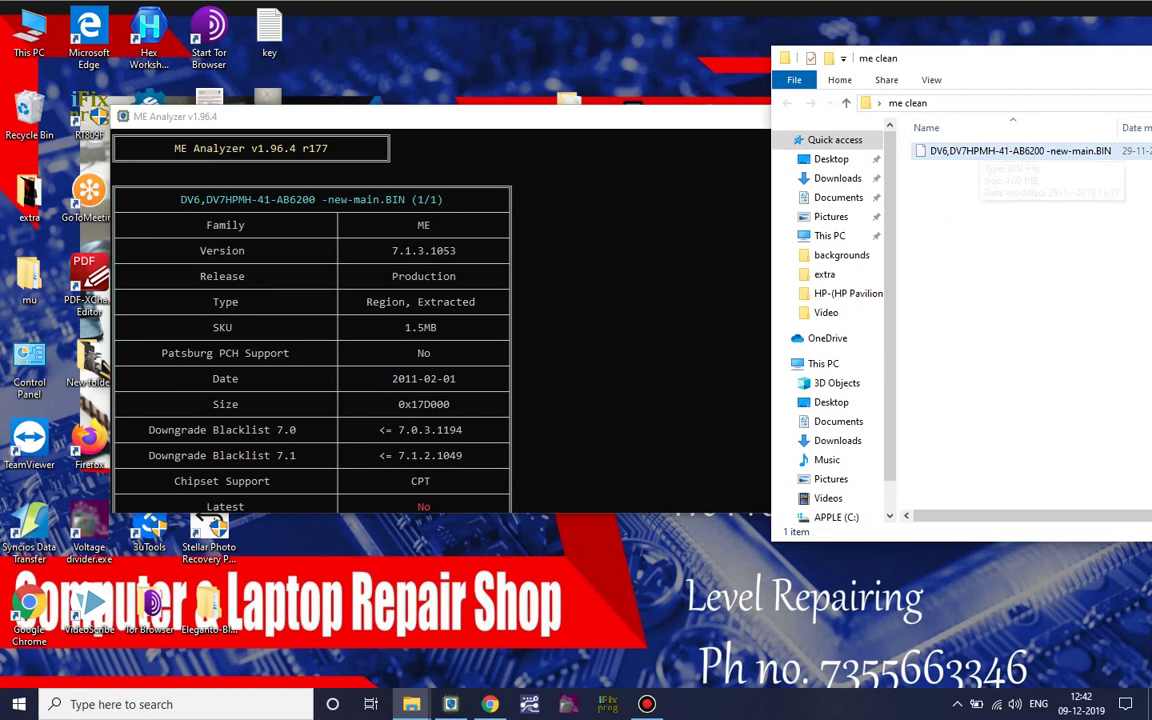
click(640, 270)
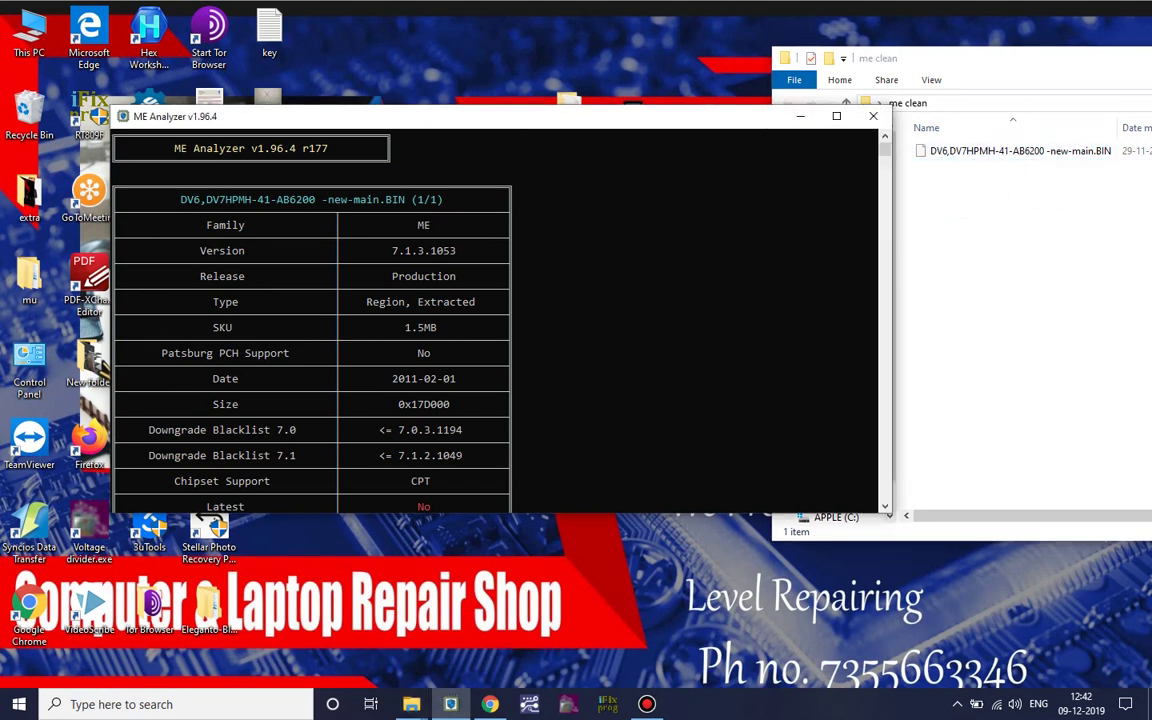
click(801, 116)
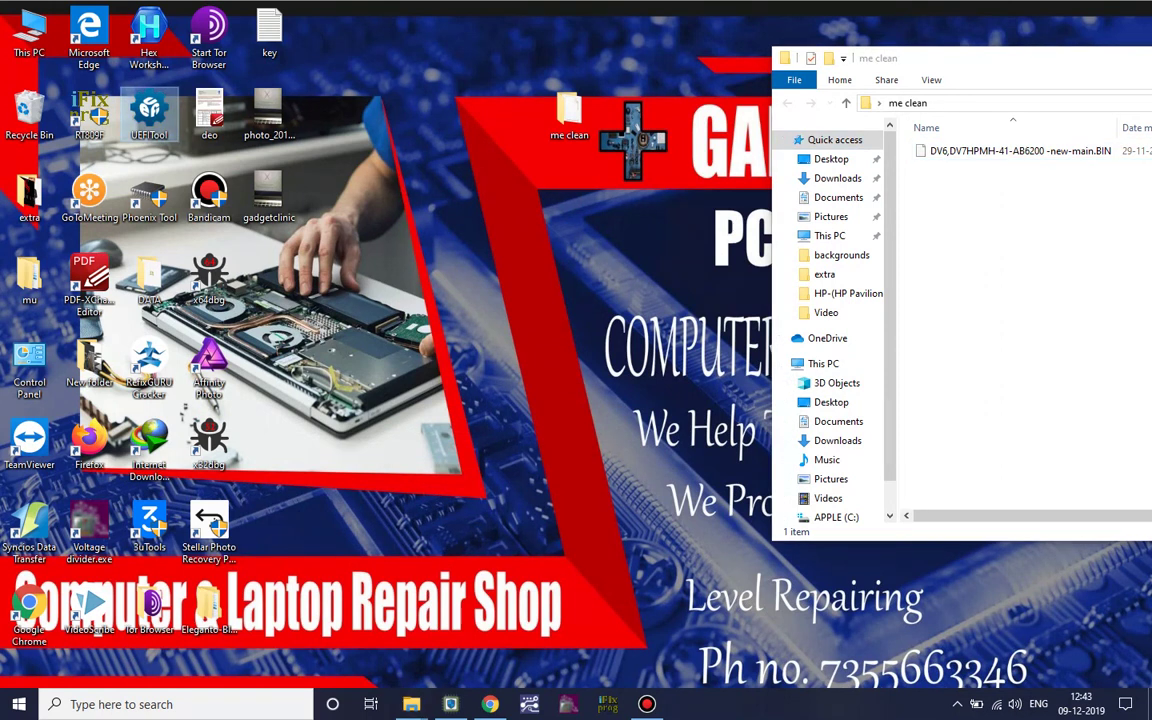
- Launch UEFITool, load the BIN file from the me clean folder and expand its Intel image structure
double_click(148, 112)
drag(663, 13, 540, 186)
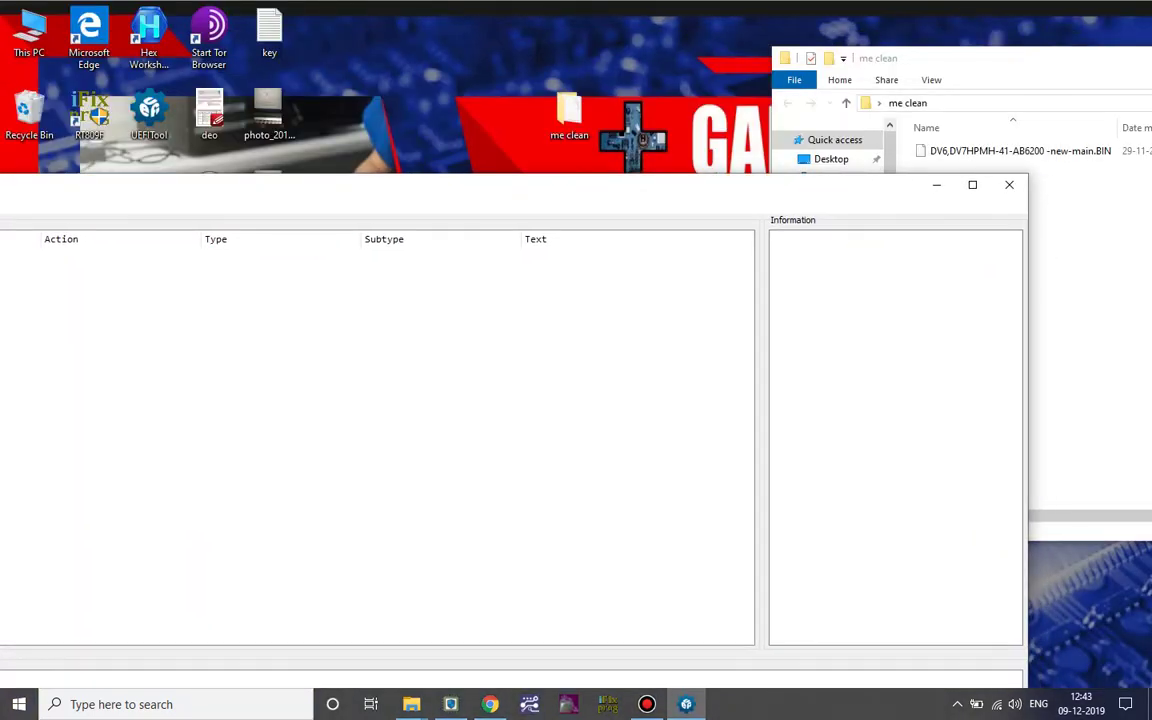
click(923, 151)
drag(1000, 151, 500, 255)
drag(453, 188, 697, 15)
click(130, 81)
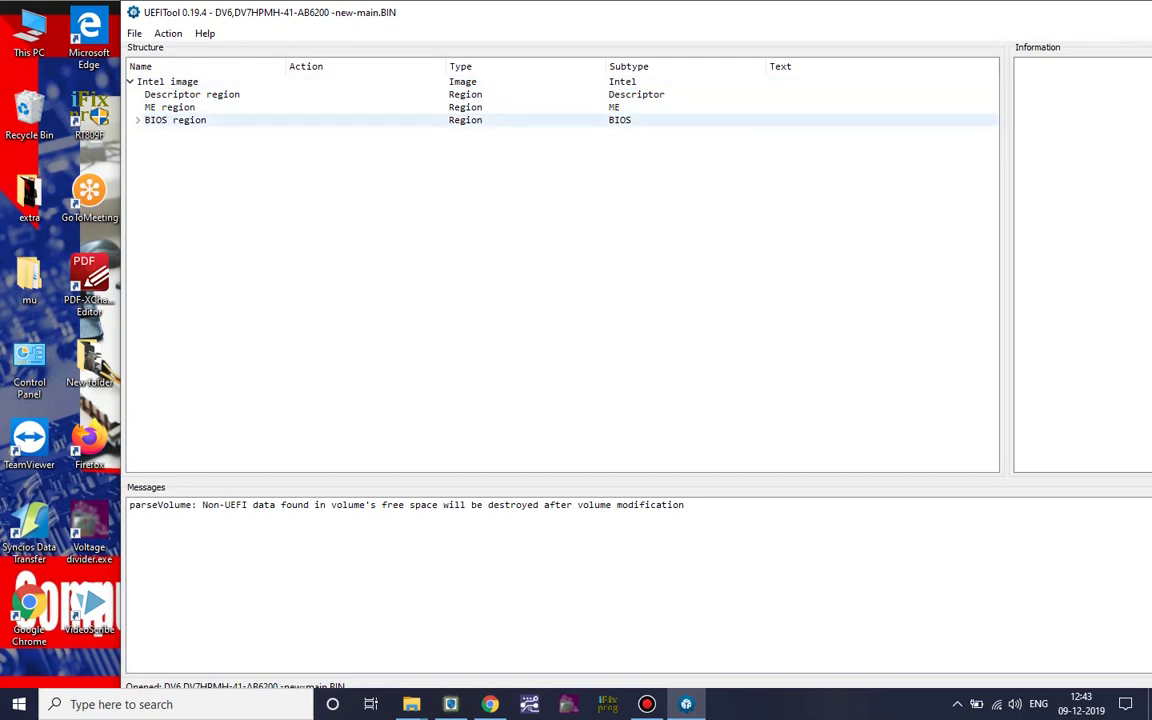
- Examine the size and version of the image's ME region, and close UEFITool
click(440, 107)
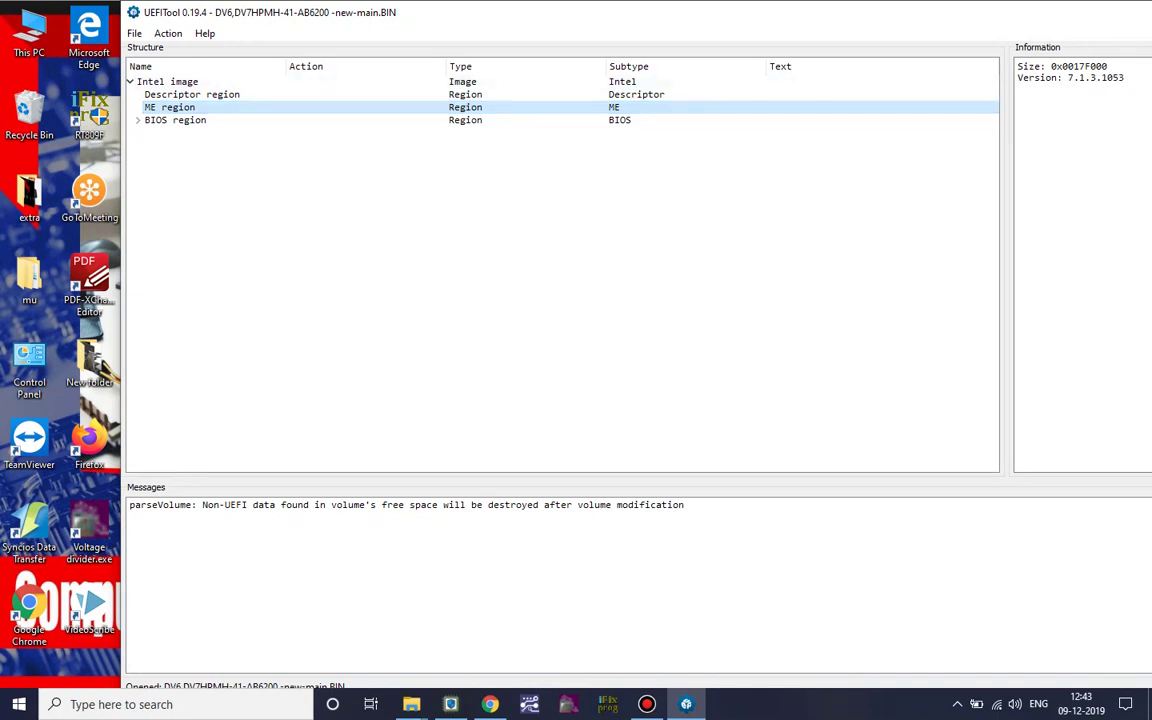
drag(729, 13, 371, 79)
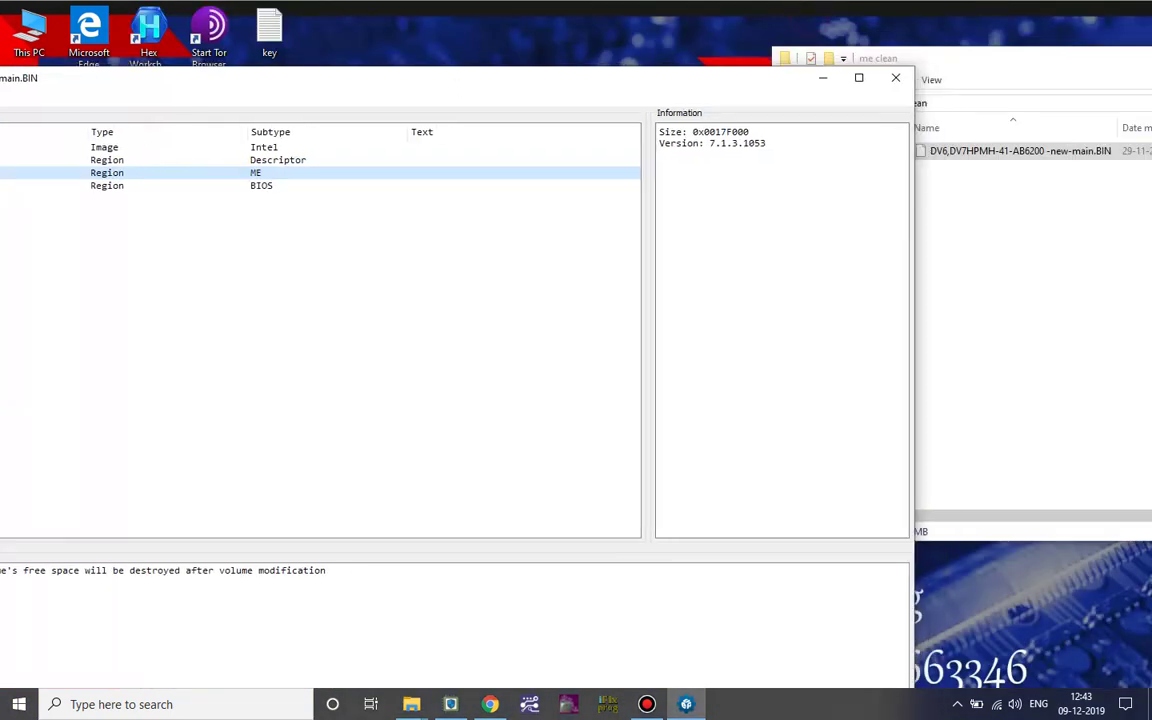
click(895, 77)
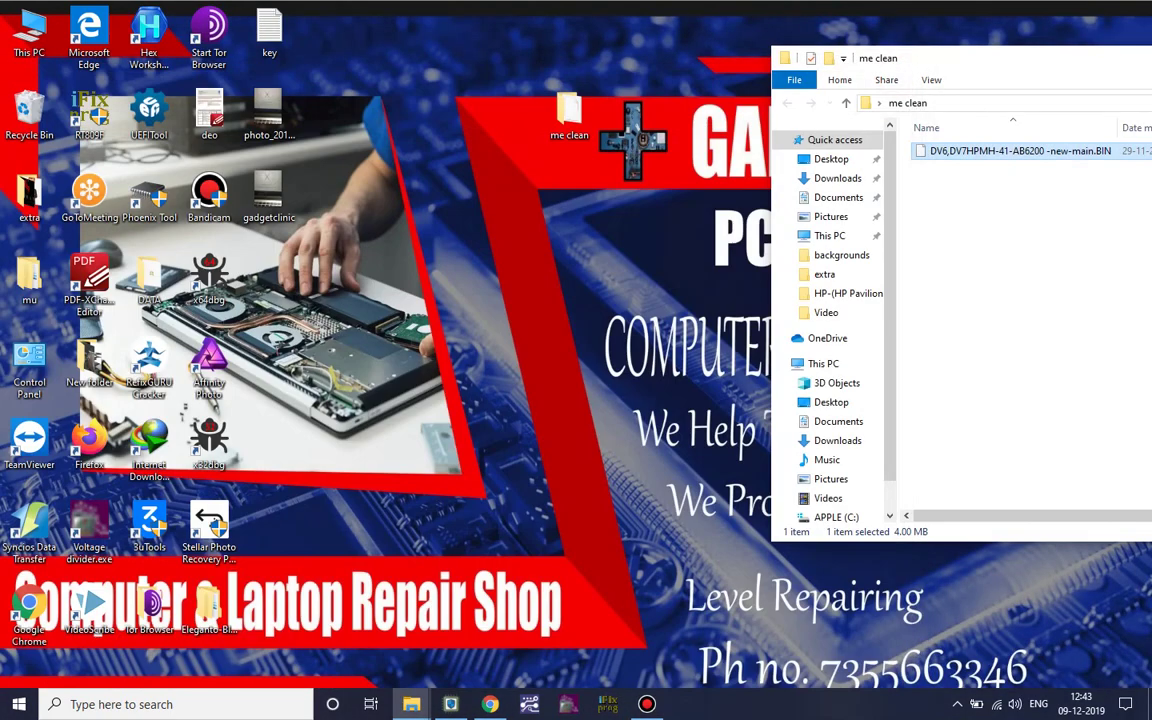
- Refresh the desktop and open the me firmware collection in the DATA folder's ME subfolder
right_click(505, 119)
click(549, 168)
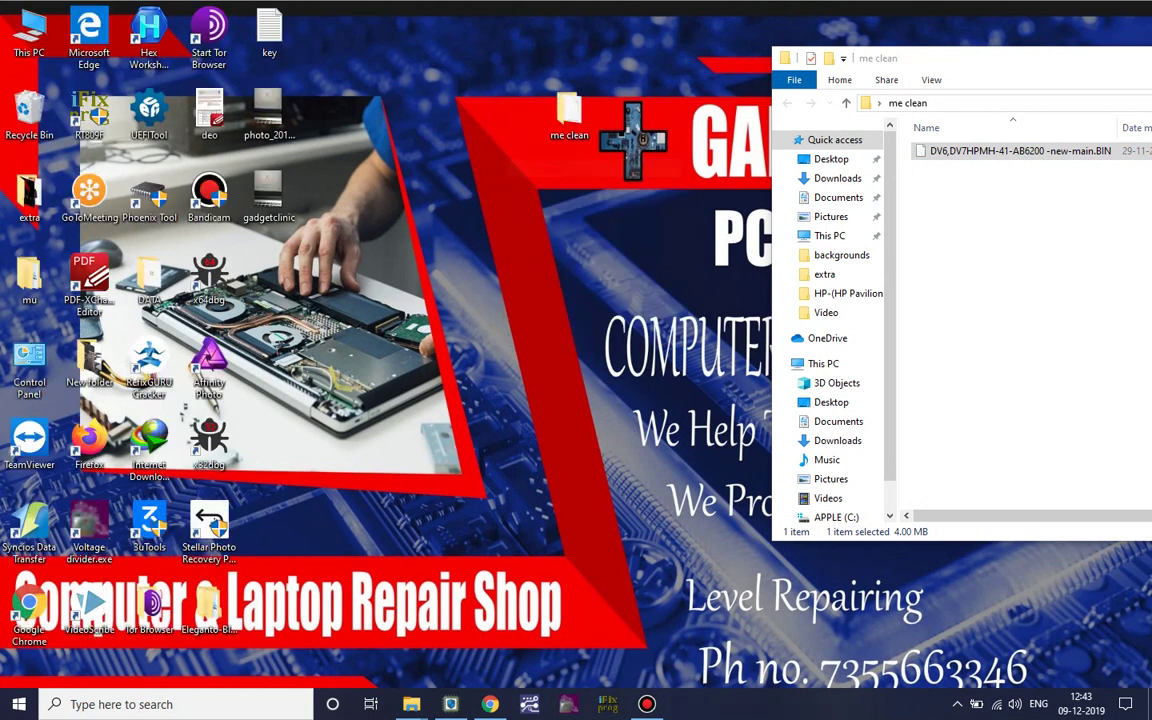
double_click(148, 280)
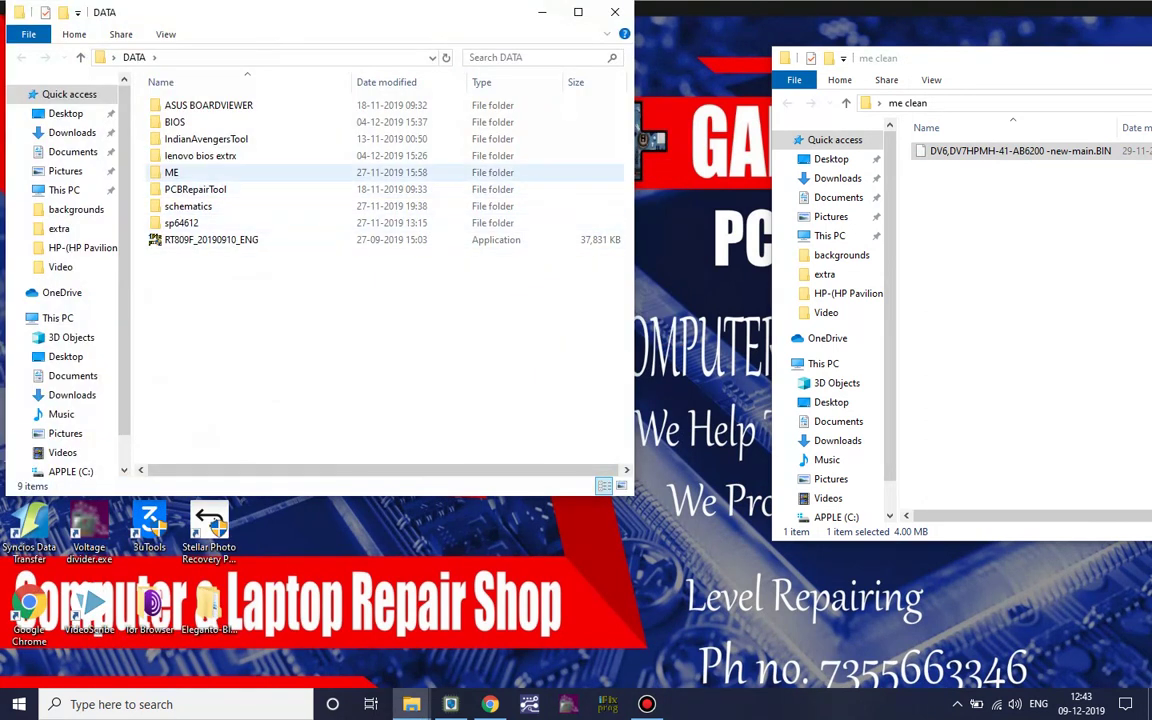
double_click(172, 172)
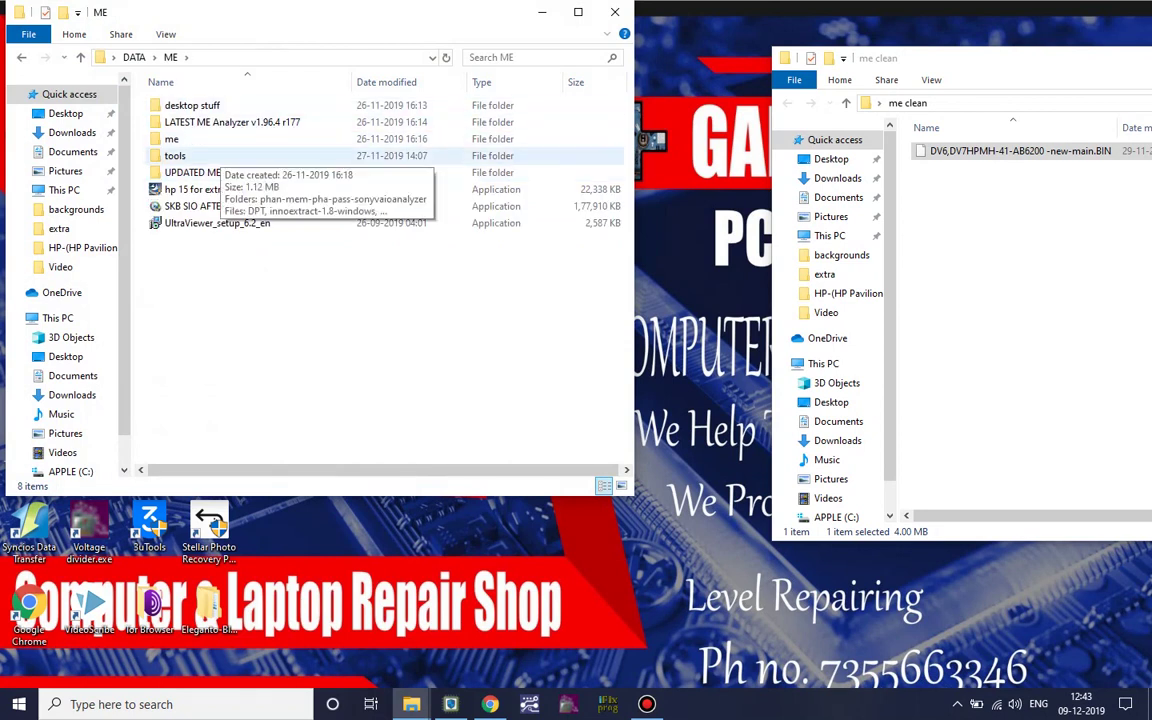
double_click(172, 139)
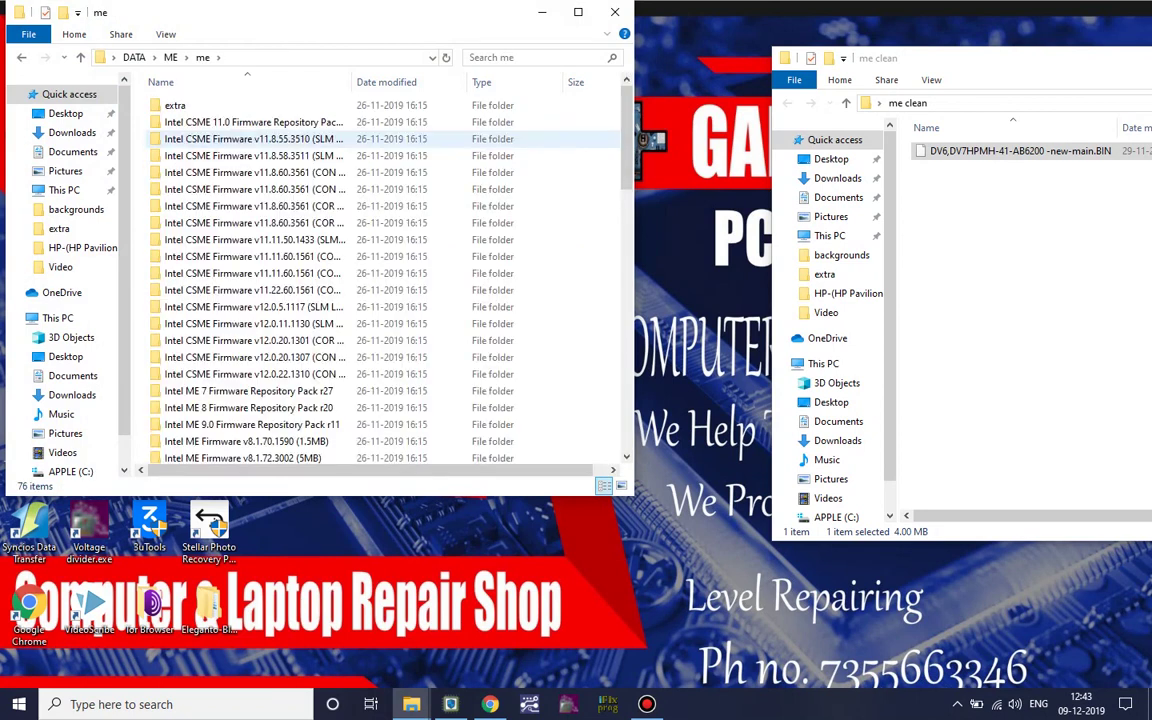
- Browse the me firmware collection and open the new me tool folder inside its TOOLS subfolder
scroll(385, 277, down, 15)
scroll(185, 325, up, 10)
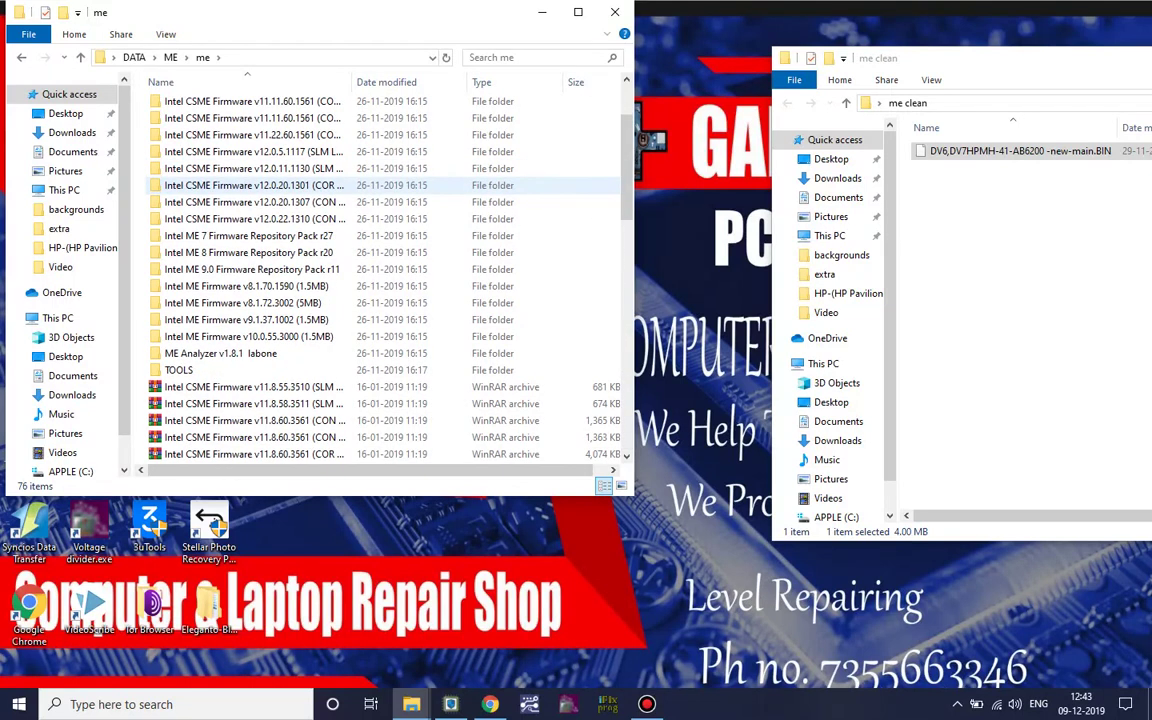
click(185, 320)
double_click(185, 320)
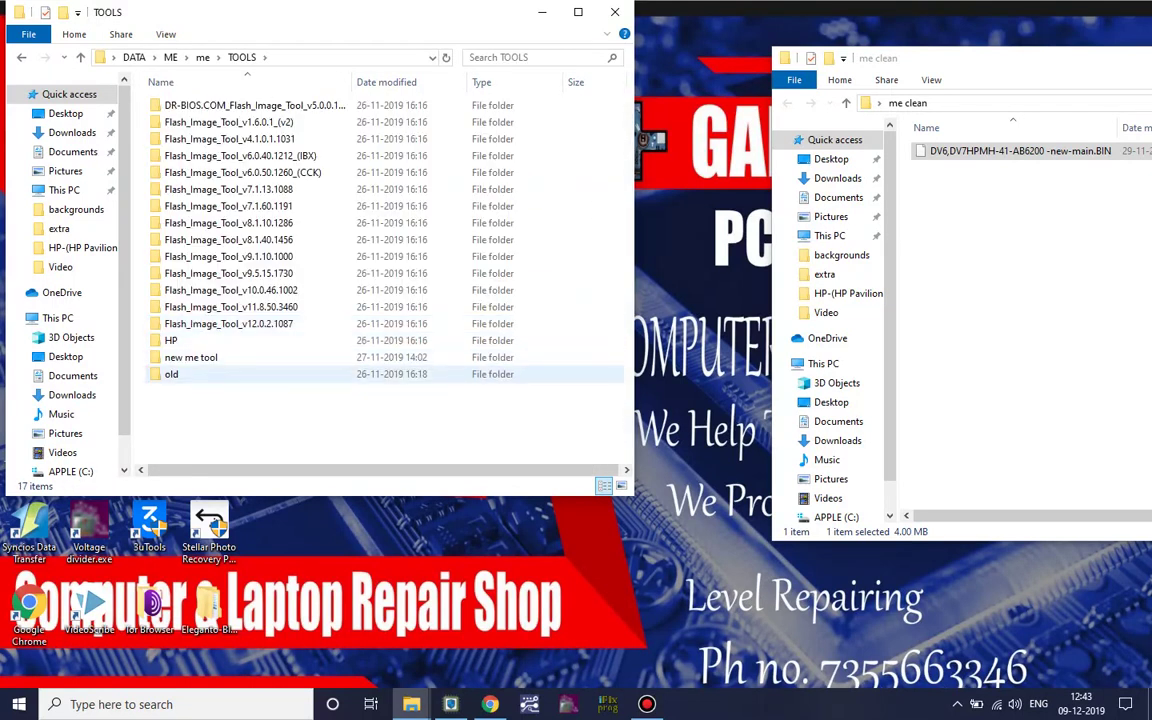
double_click(190, 357)
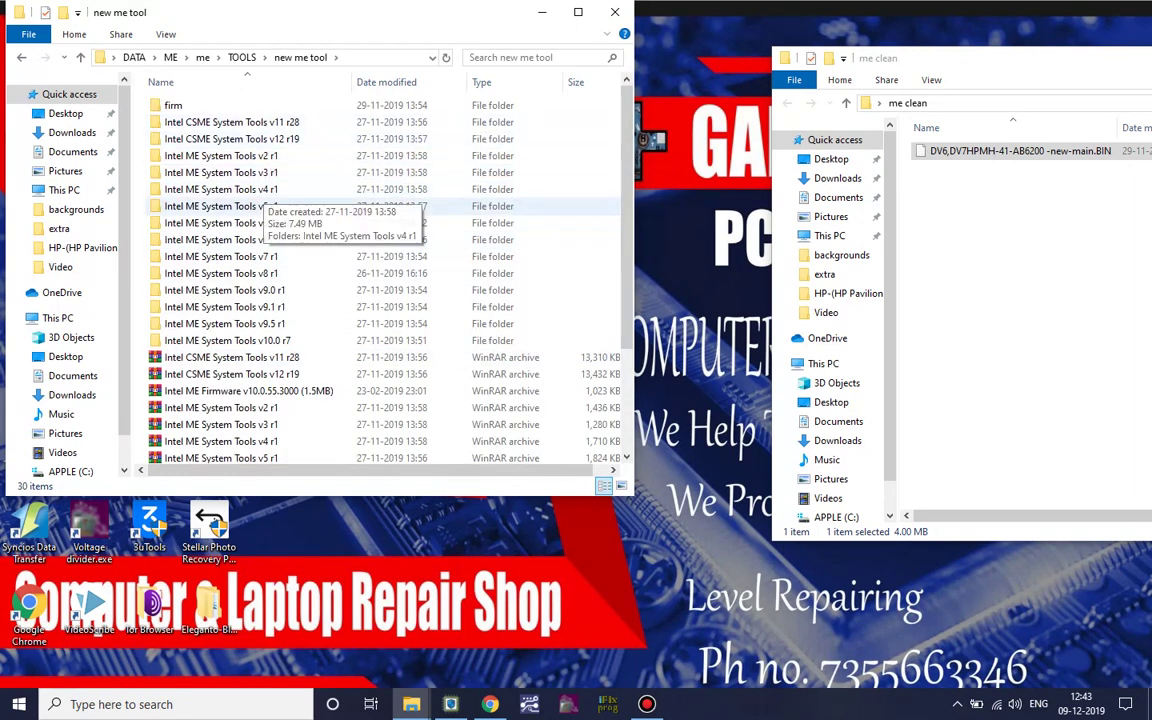
- Reposition the folder window, check the dump's ME version in ME Analyzer and minimise the analyzer
click(310, 18)
drag(310, 18, 403, 37)
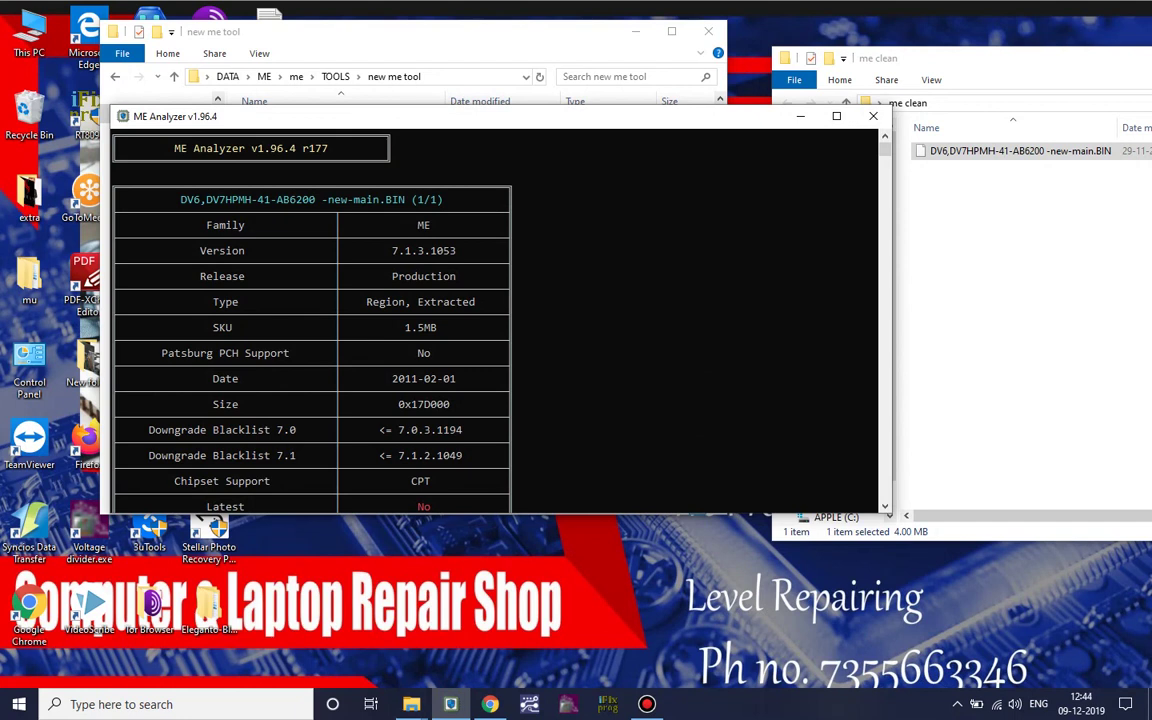
click(801, 117)
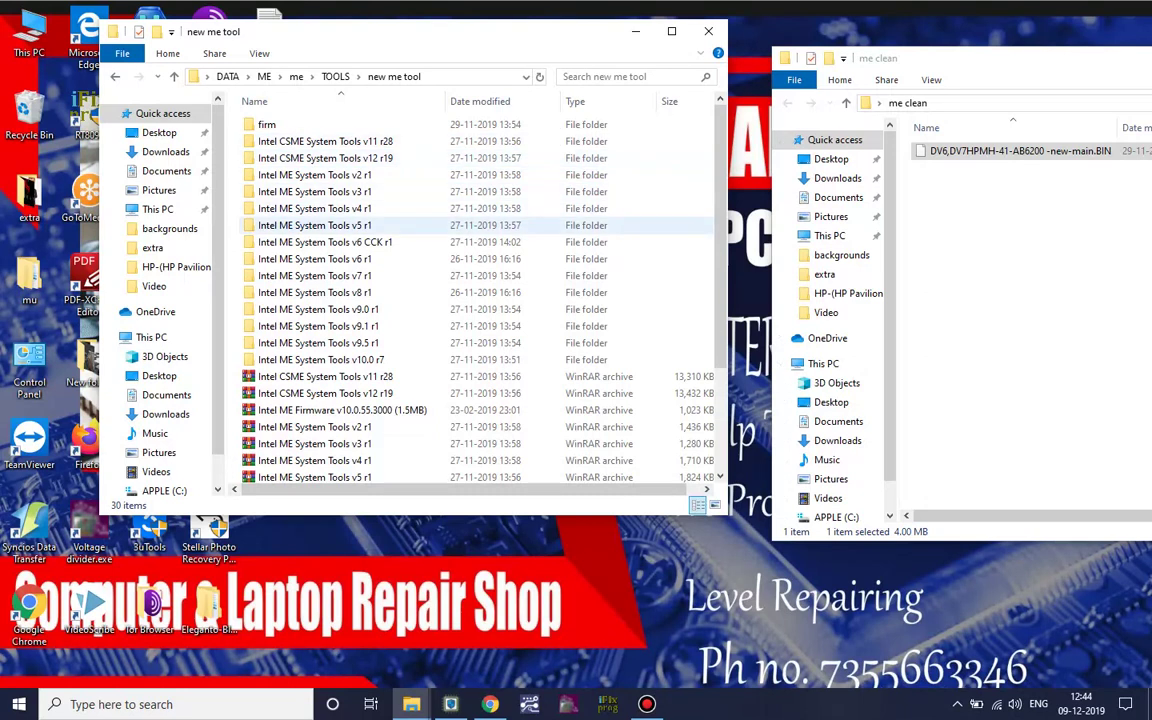
- Open the Flash Image Tool folder within the nested Intel ME System Tools v7 r1 folders
click(325, 273)
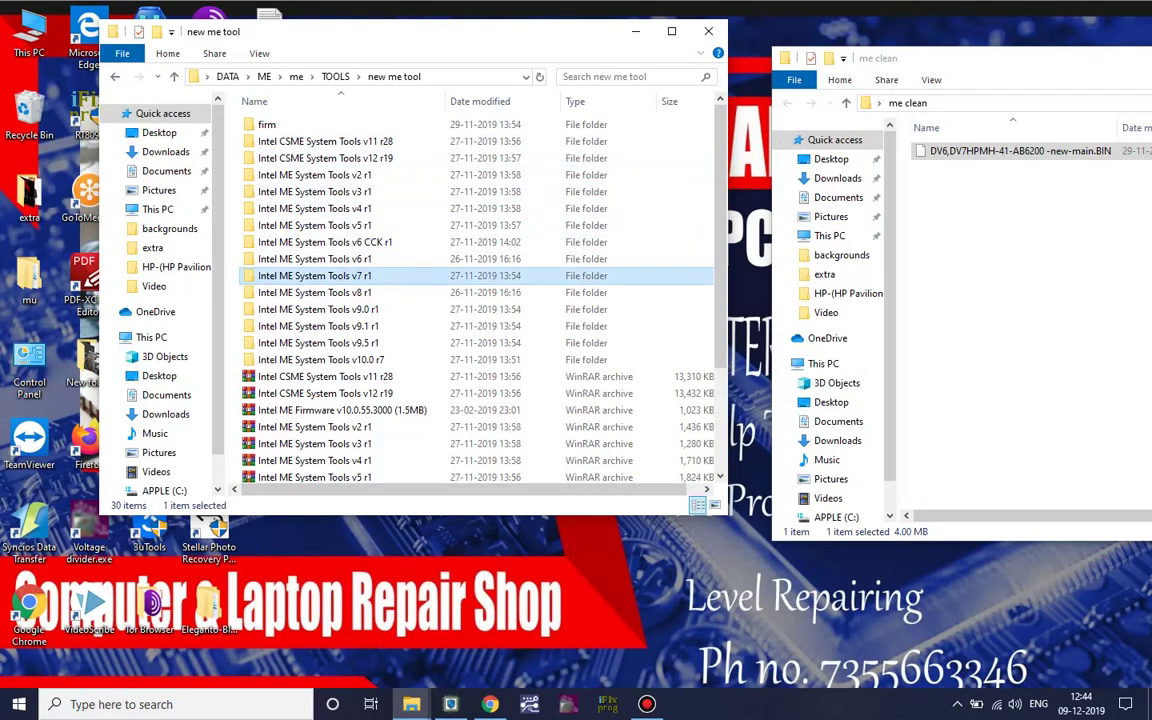
double_click(318, 273)
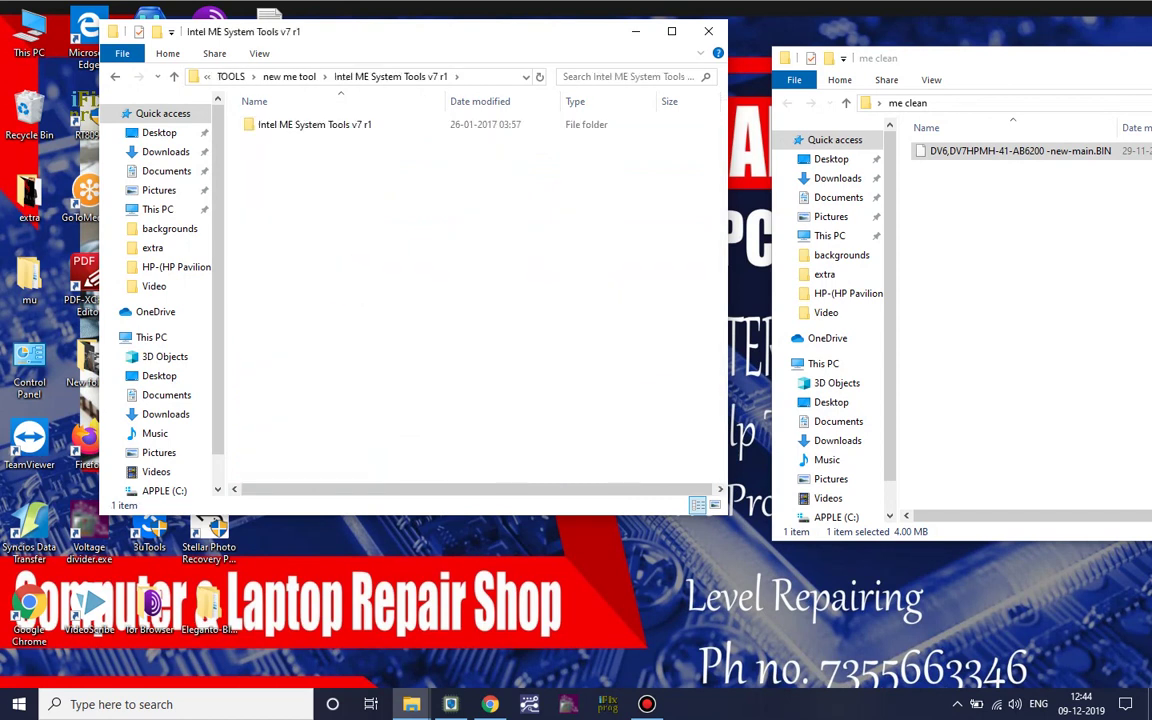
double_click(320, 126)
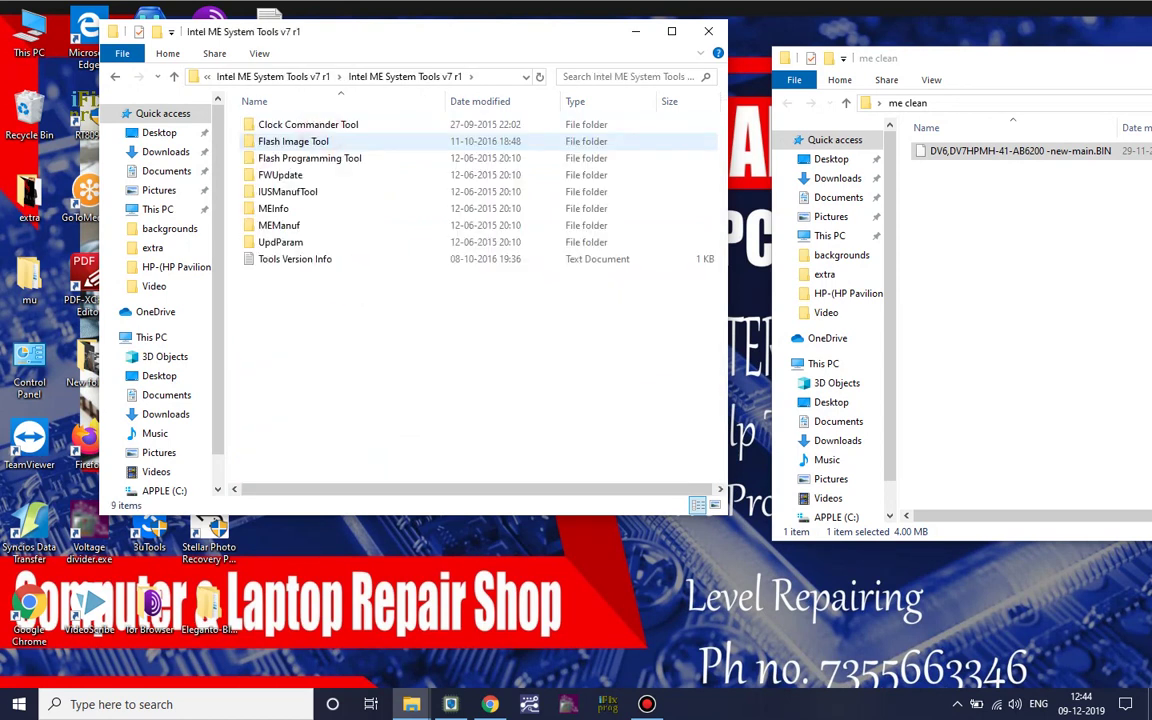
double_click(310, 158)
click(113, 76)
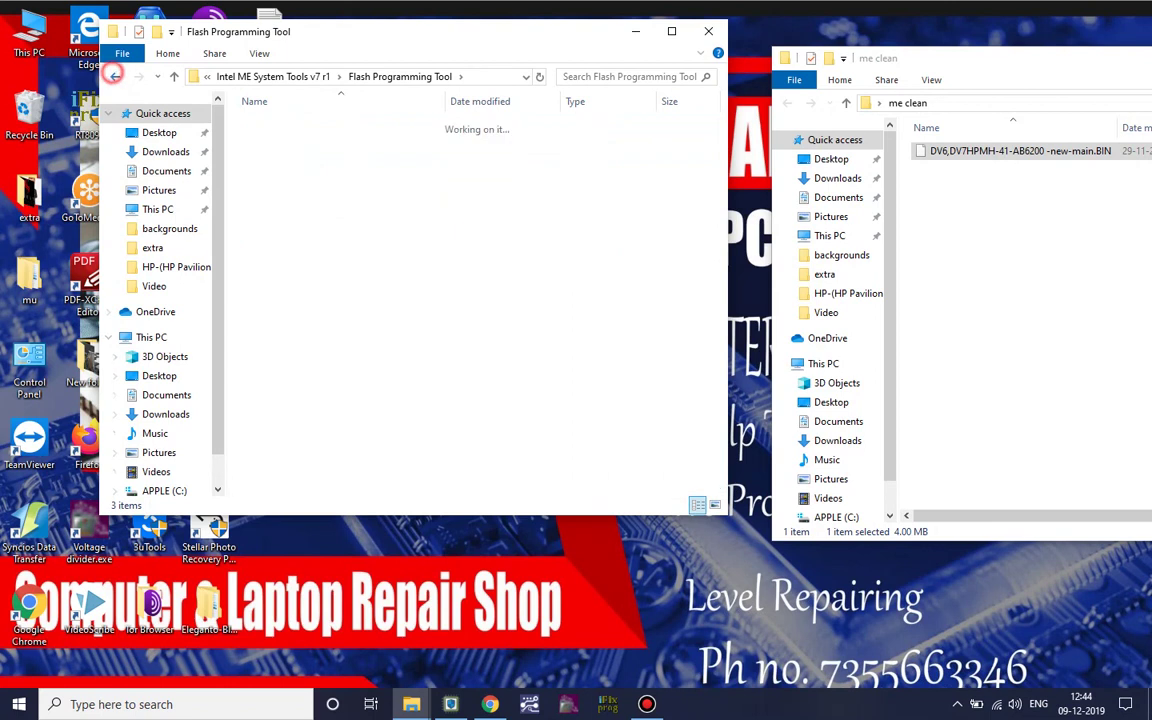
double_click(288, 140)
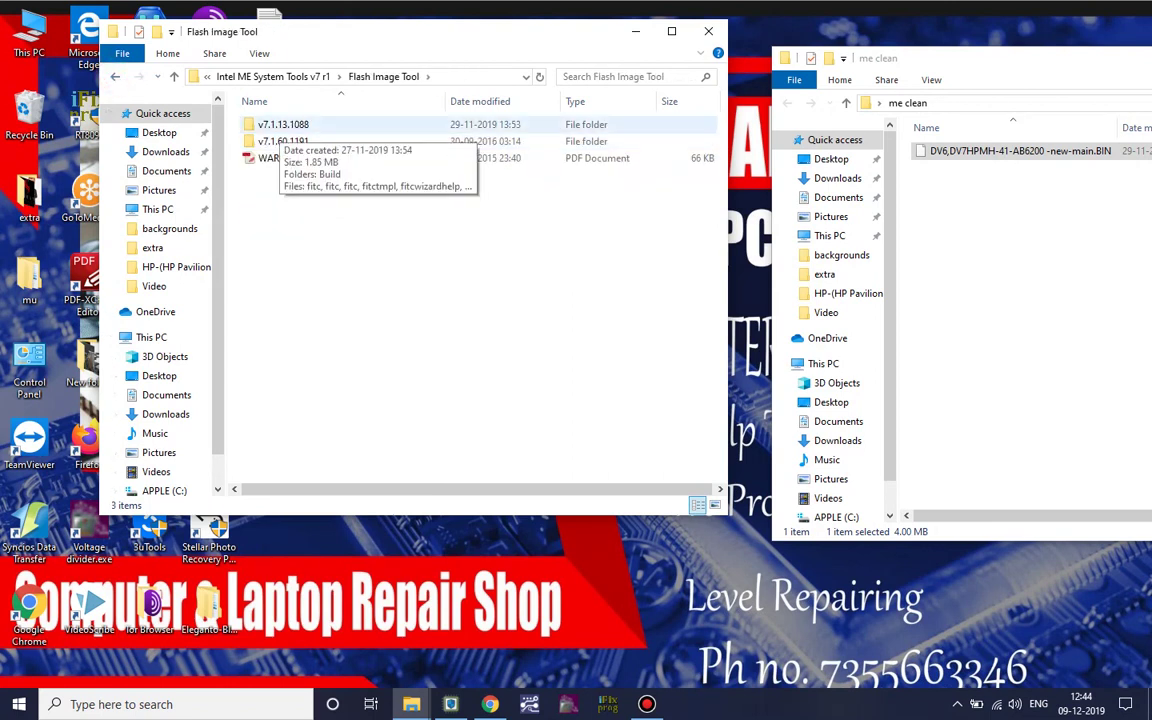
- Launch the fitc application from the v7.1.13.1088 folder
double_click(300, 127)
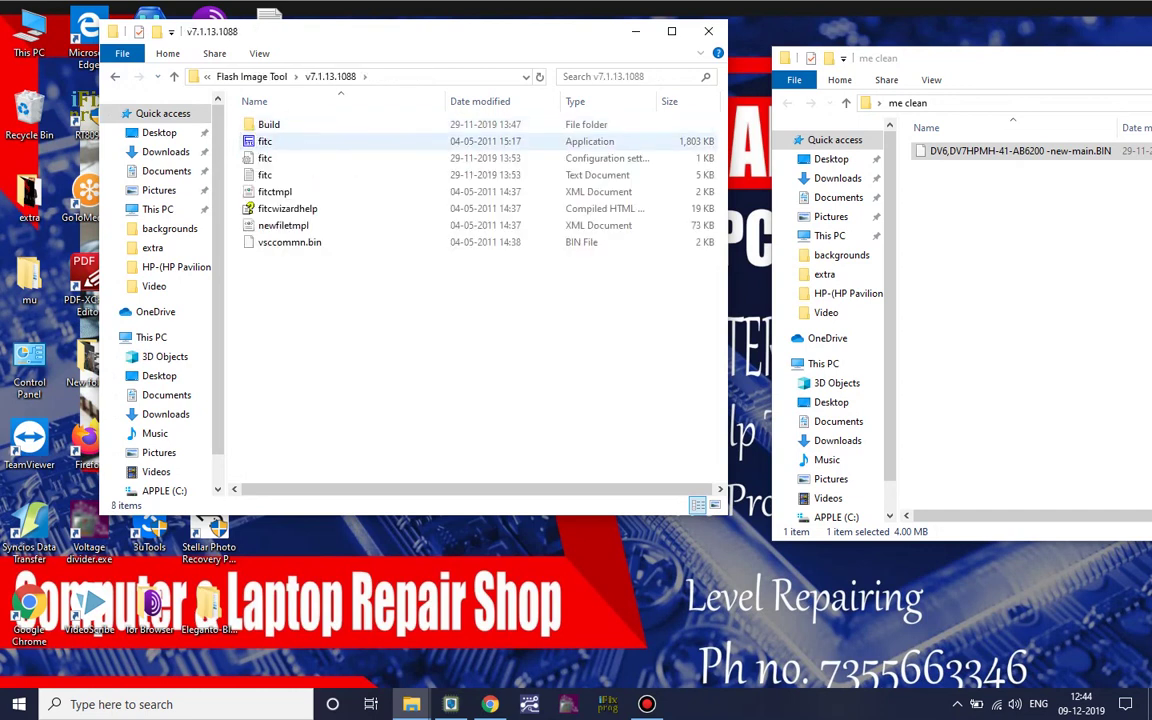
key(alt+Left)
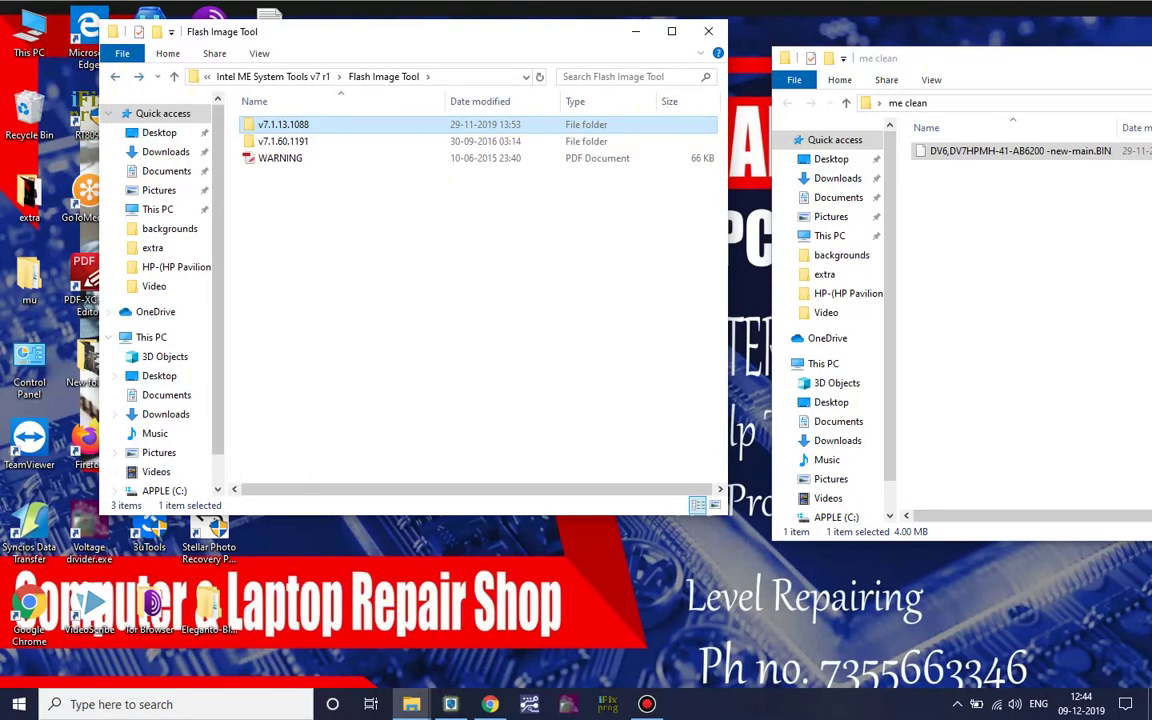
click(339, 126)
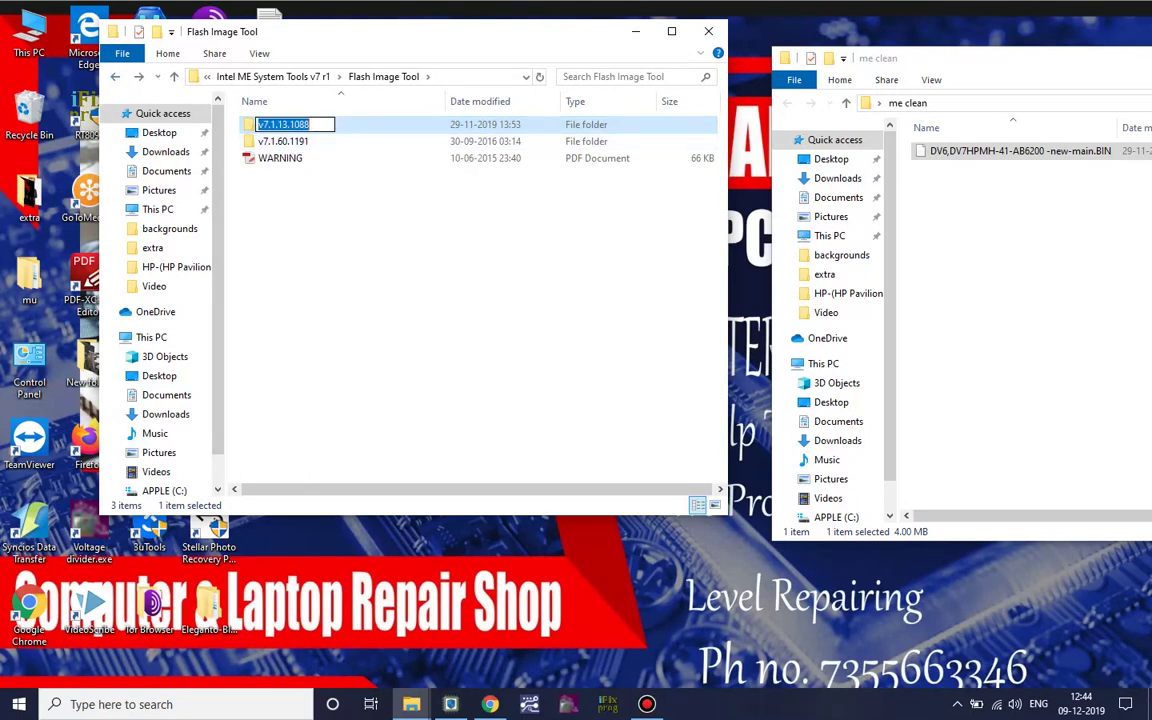
double_click(339, 126)
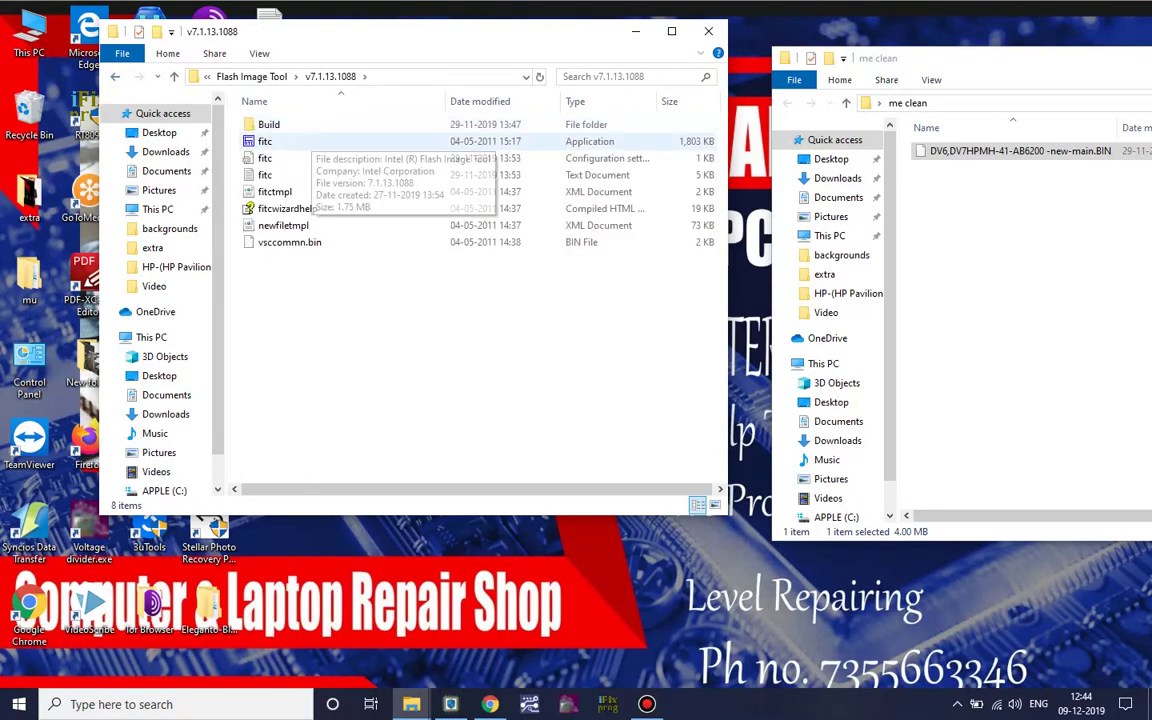
double_click(298, 143)
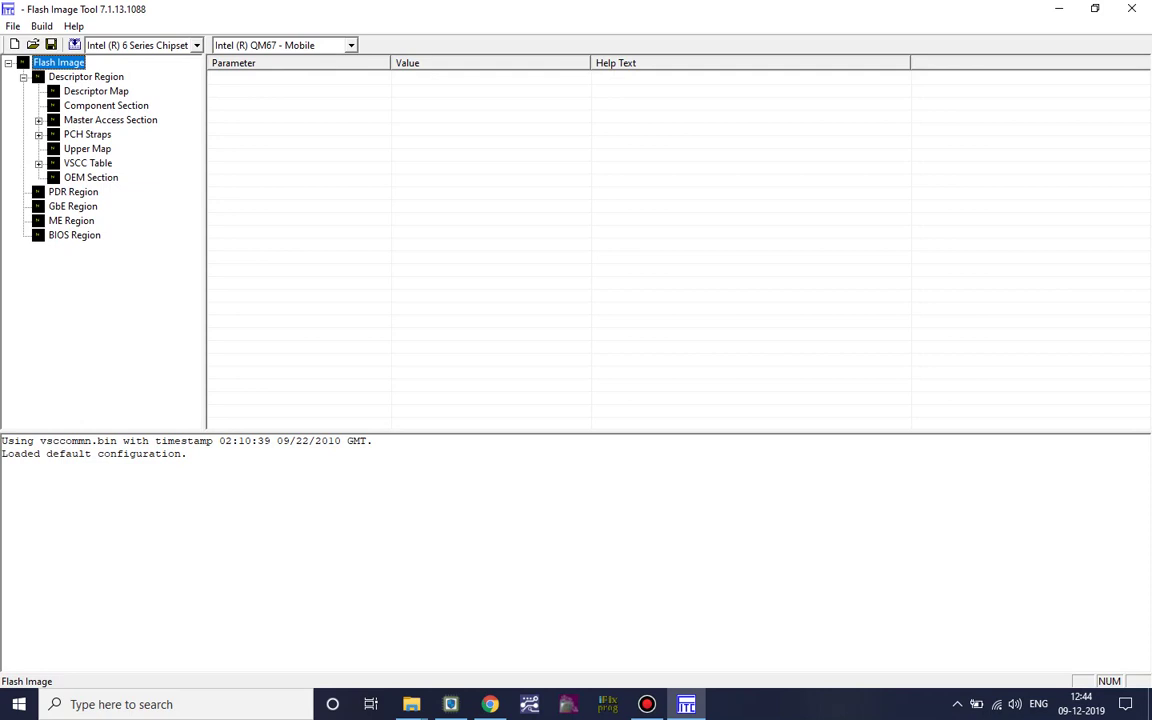
- Load DV6,DV7HPMH-41-AB6200 -new-main.BIN from the desktop's me clean folder, showing all file types, and decompose it as Intel (R) 6 Series Chipset
click(13, 26)
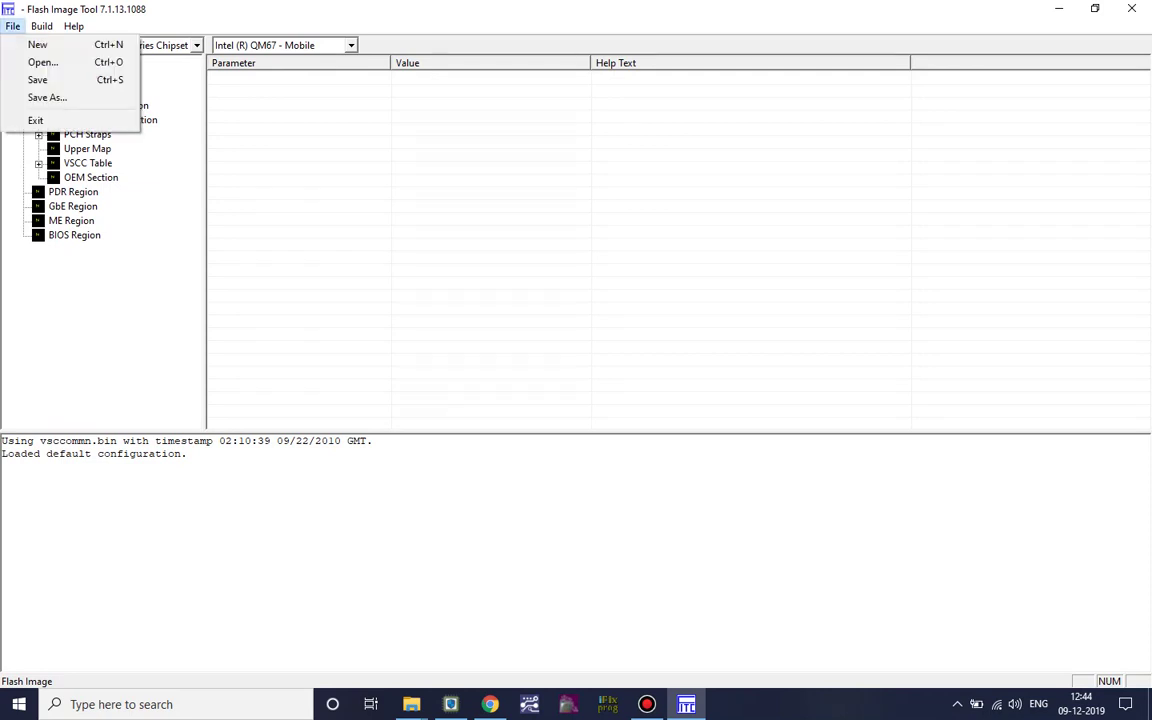
click(43, 62)
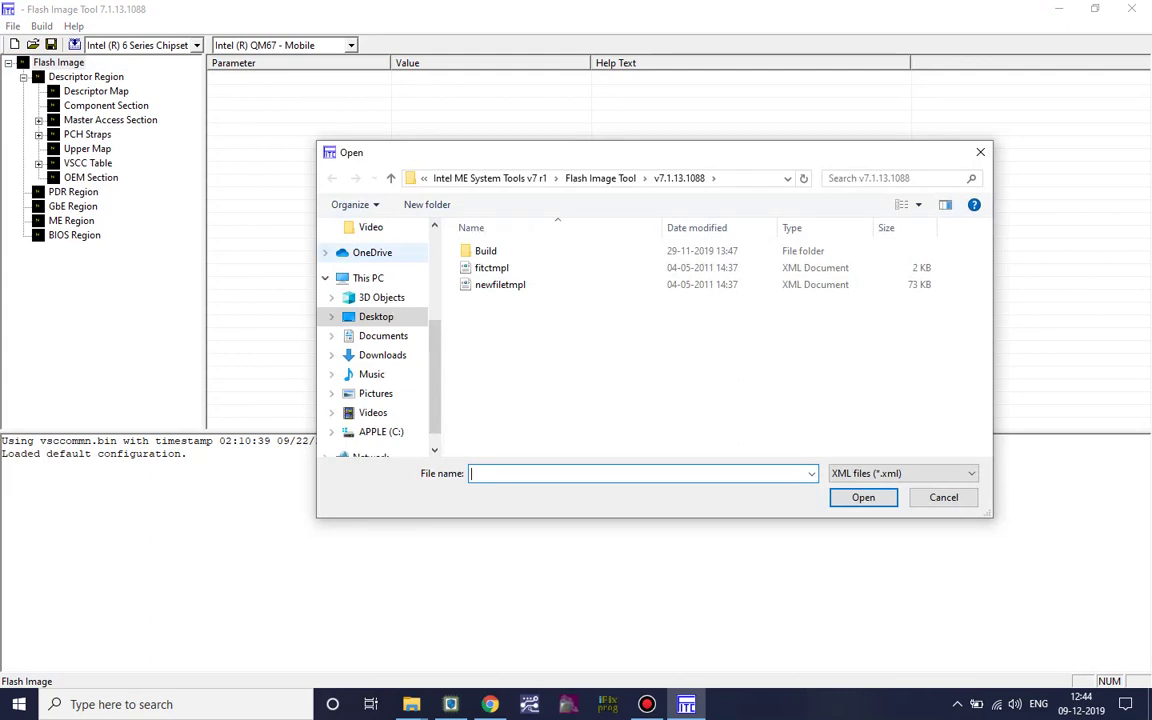
click(434, 232)
click(376, 259)
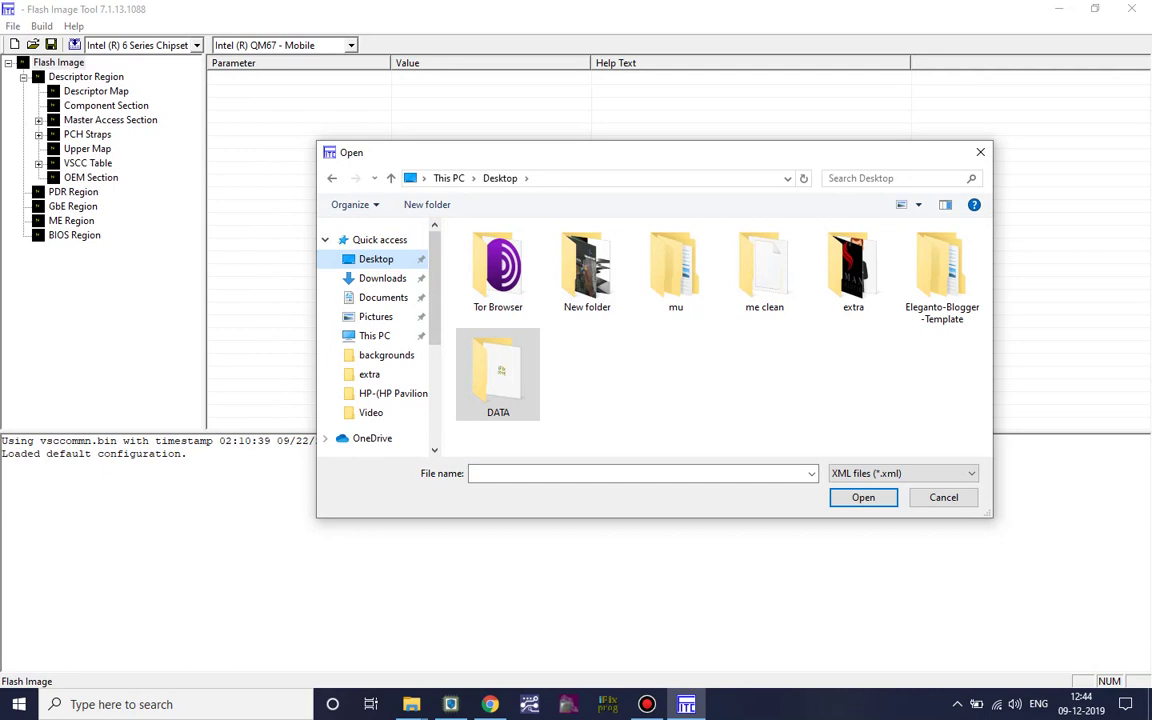
double_click(766, 268)
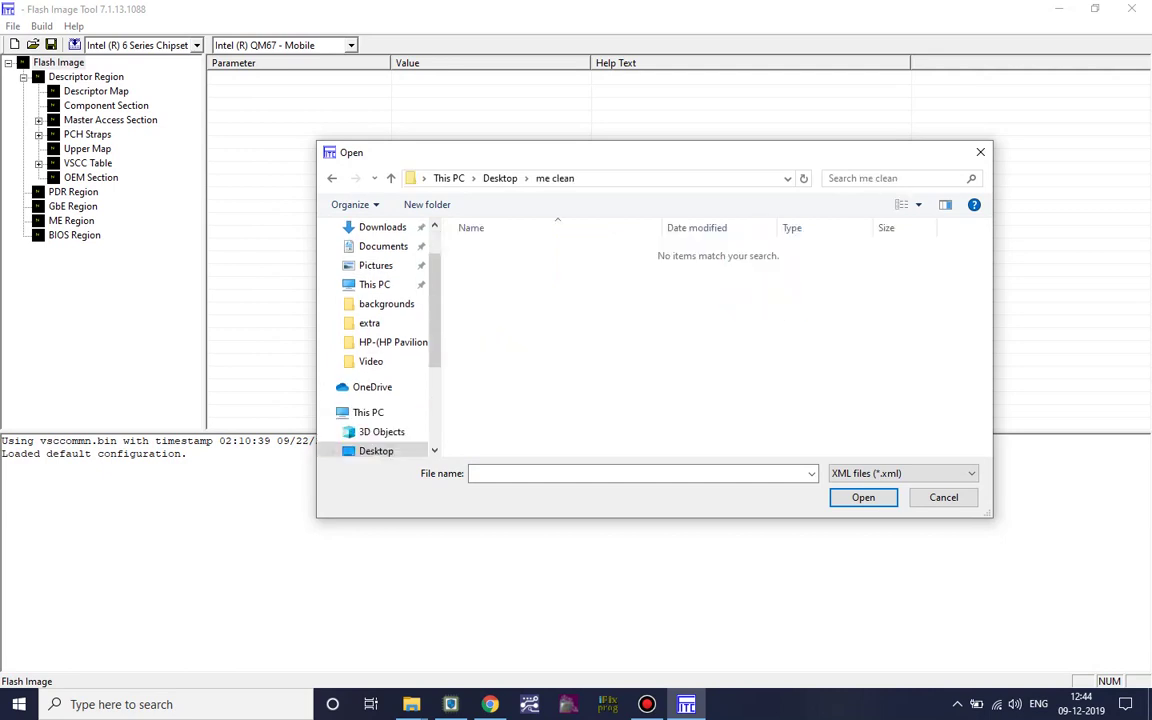
click(931, 473)
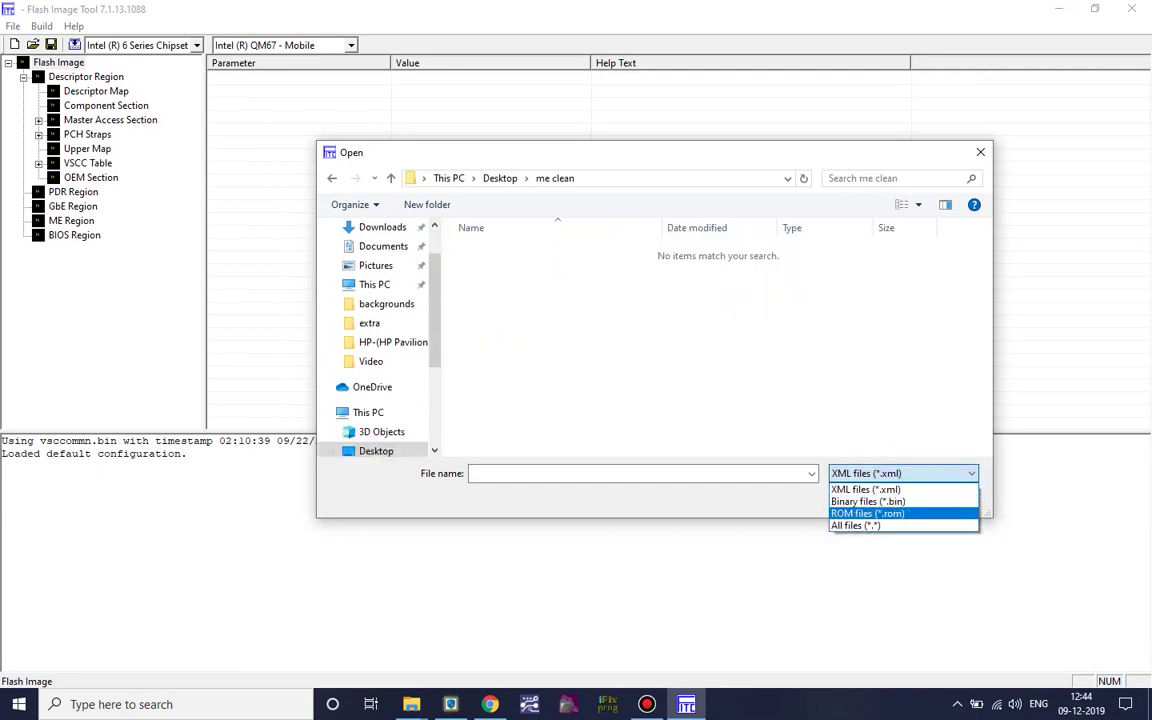
click(870, 525)
click(582, 251)
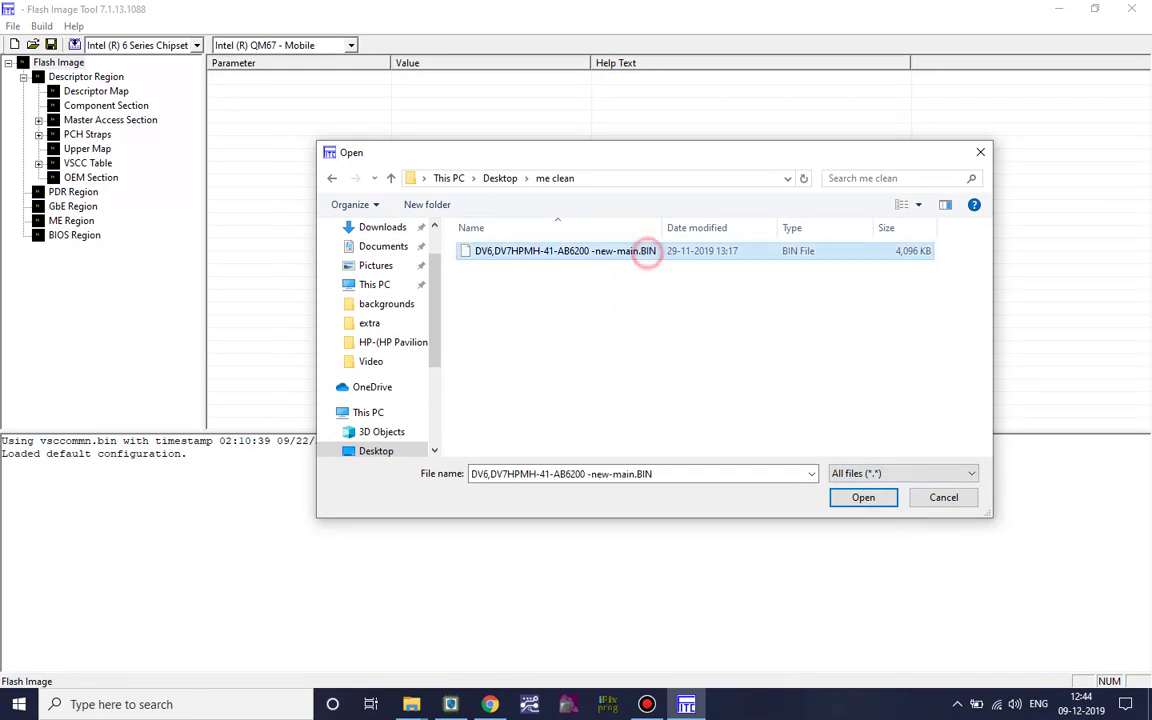
click(866, 497)
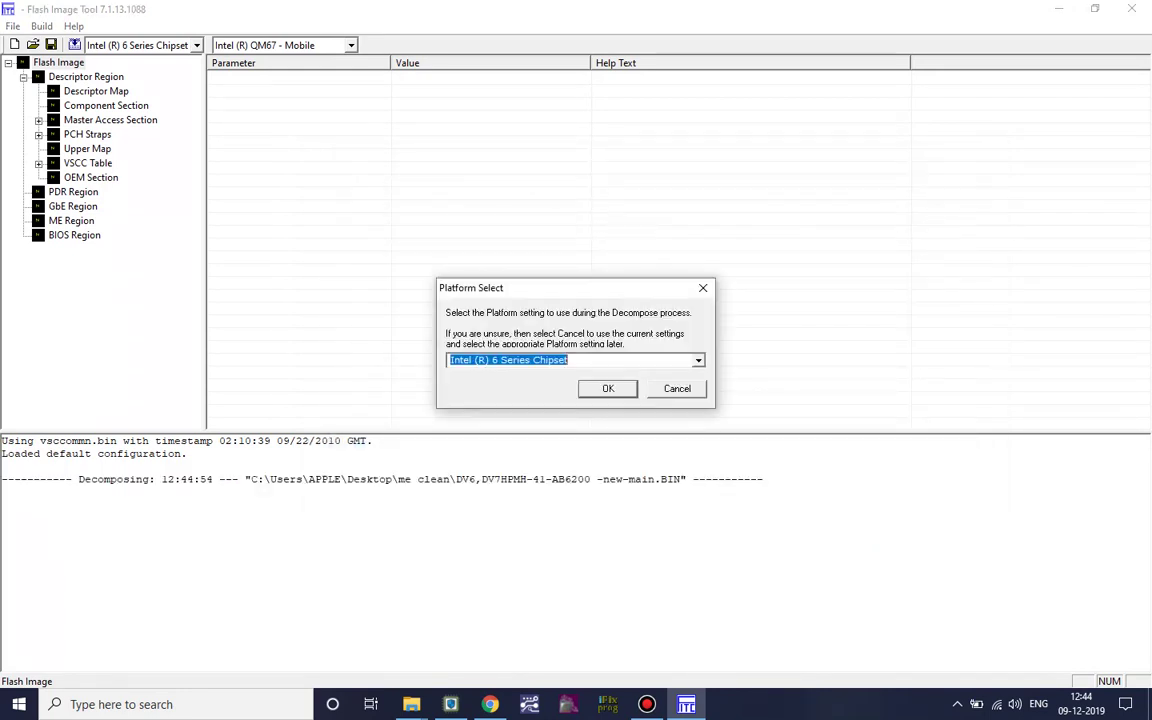
click(622, 388)
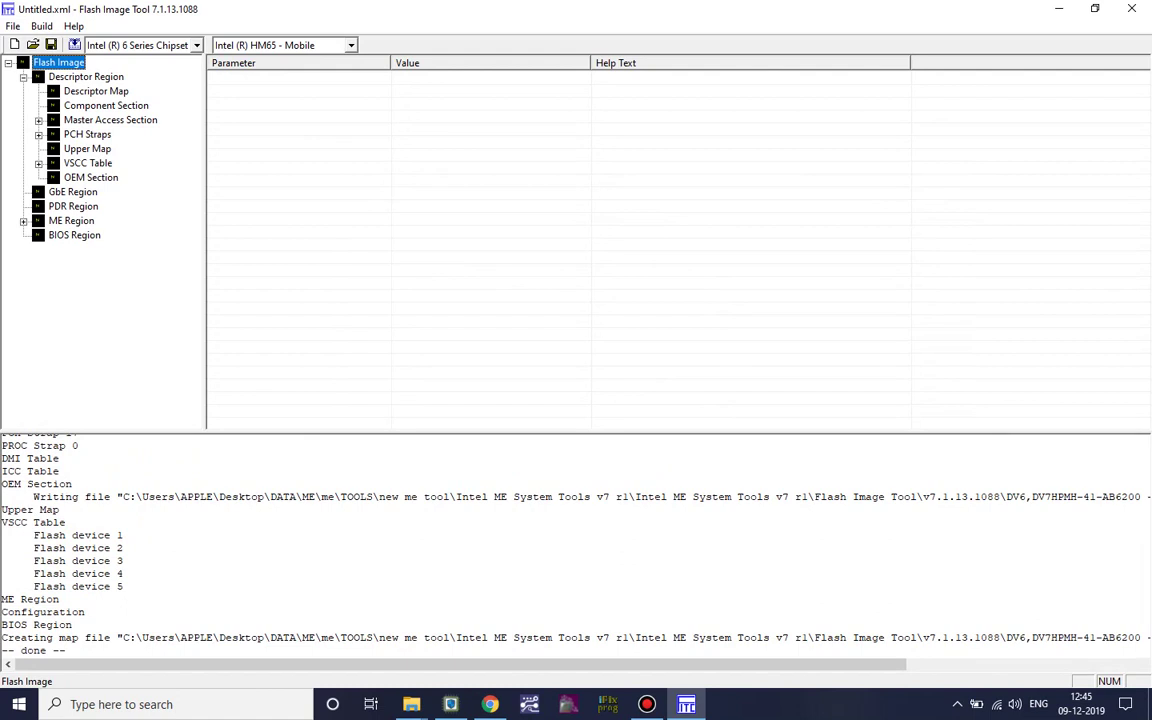
- Start replacing the ME Region's ME Binary Input File, accept the parameter reset, and browse for a binary
click(71, 221)
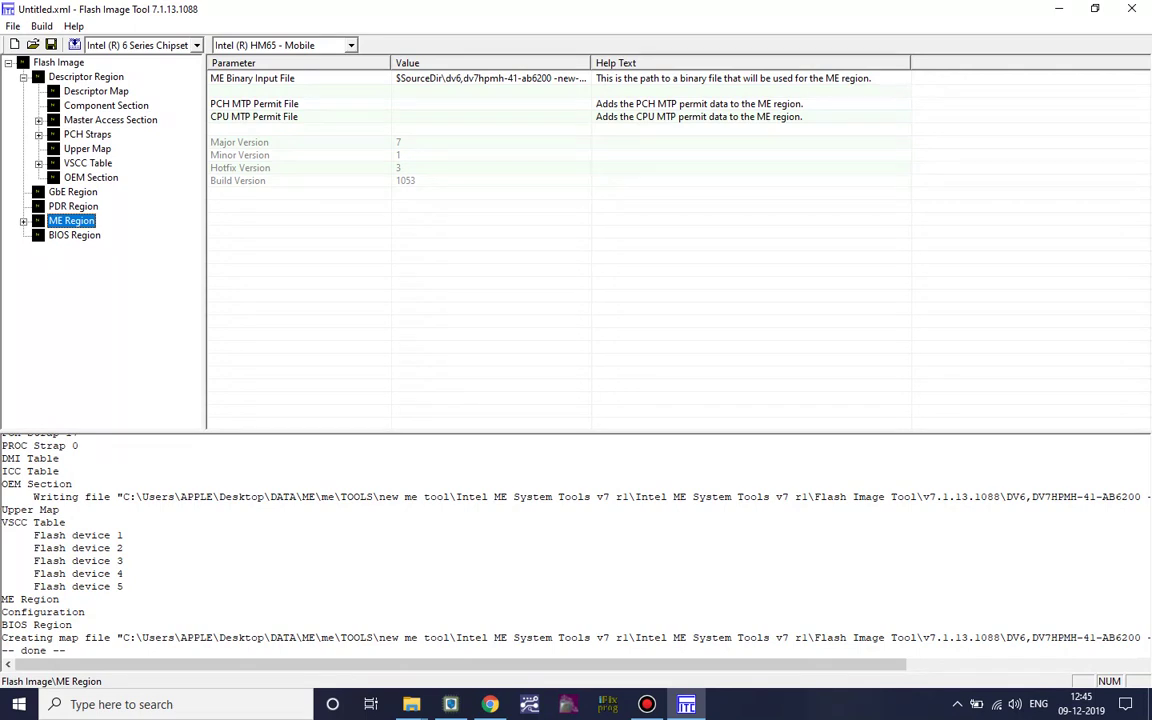
click(430, 78)
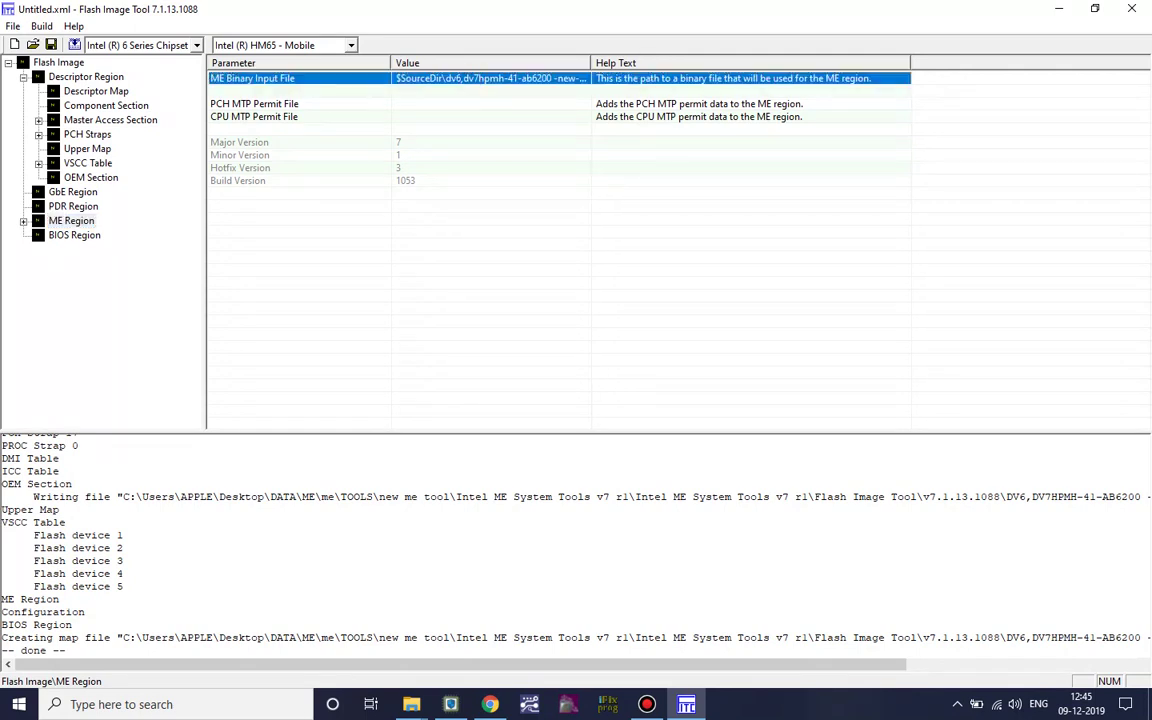
double_click(432, 79)
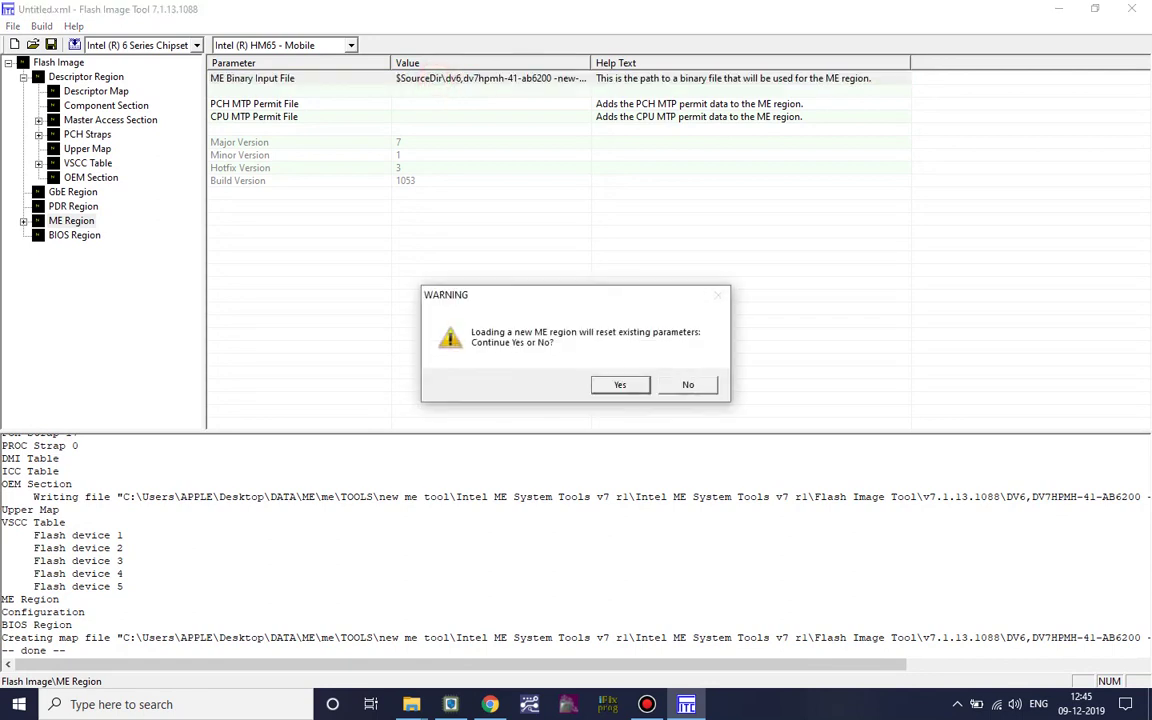
click(620, 384)
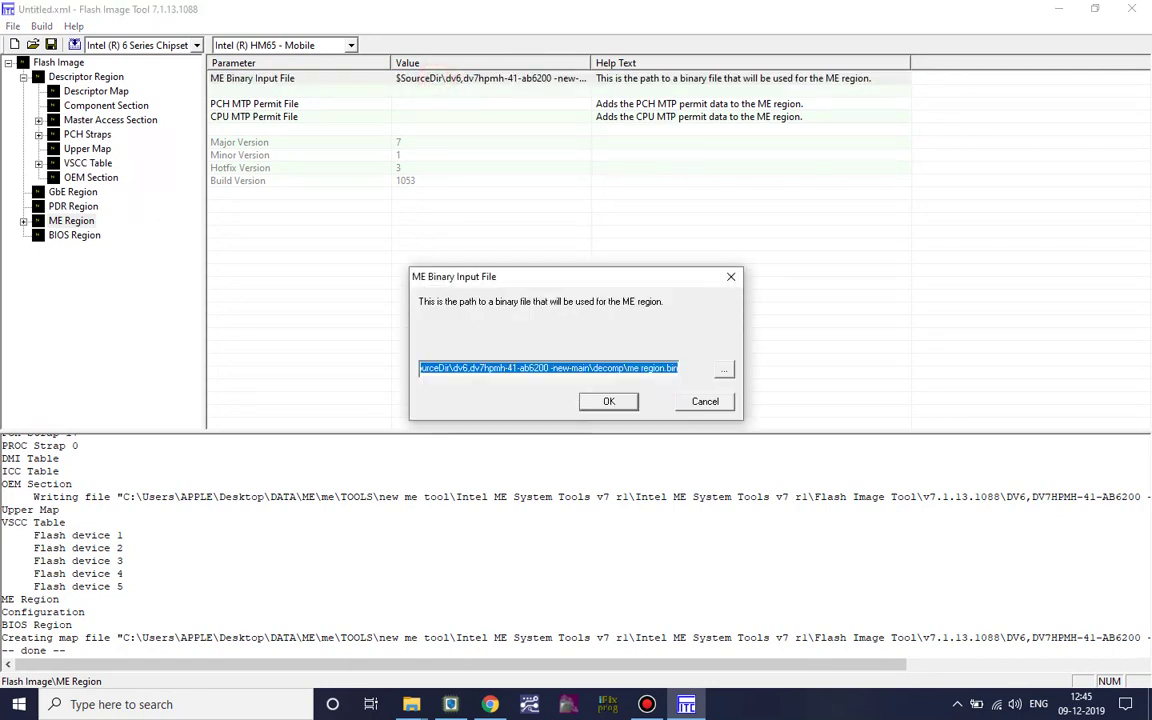
click(724, 369)
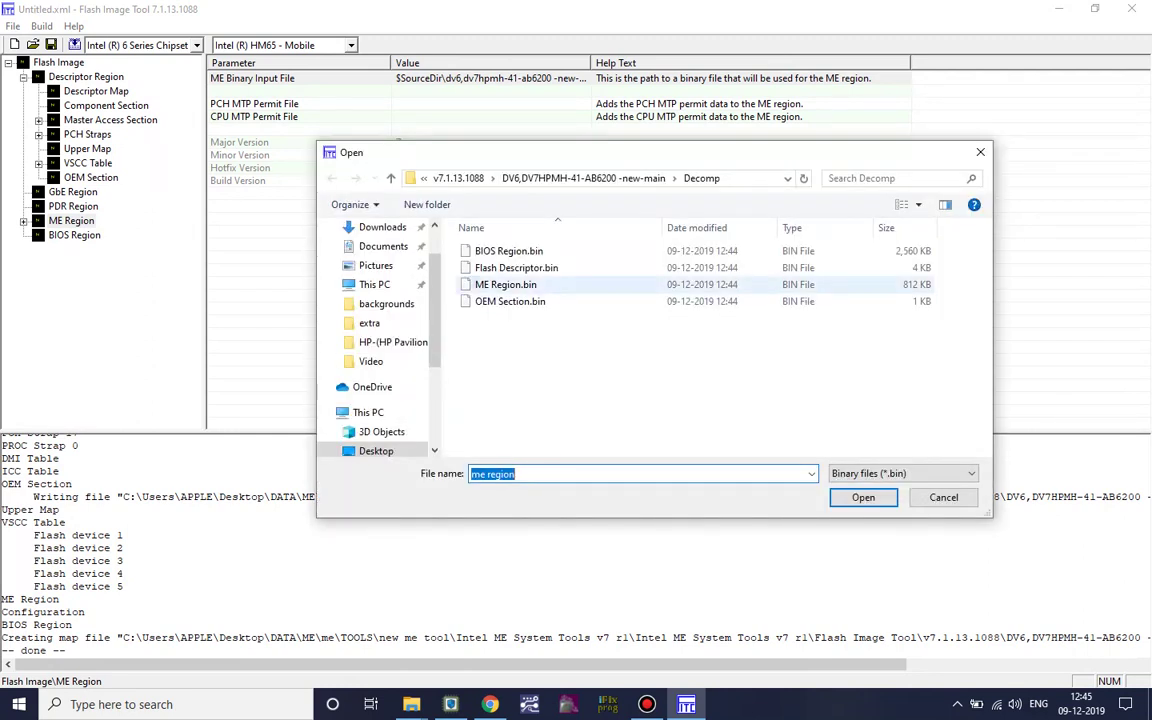
- Browse from the desktop's DATA folder through ME and me to the Intel ME 7 Firmware Repository Pack r27 folder
click(506, 285)
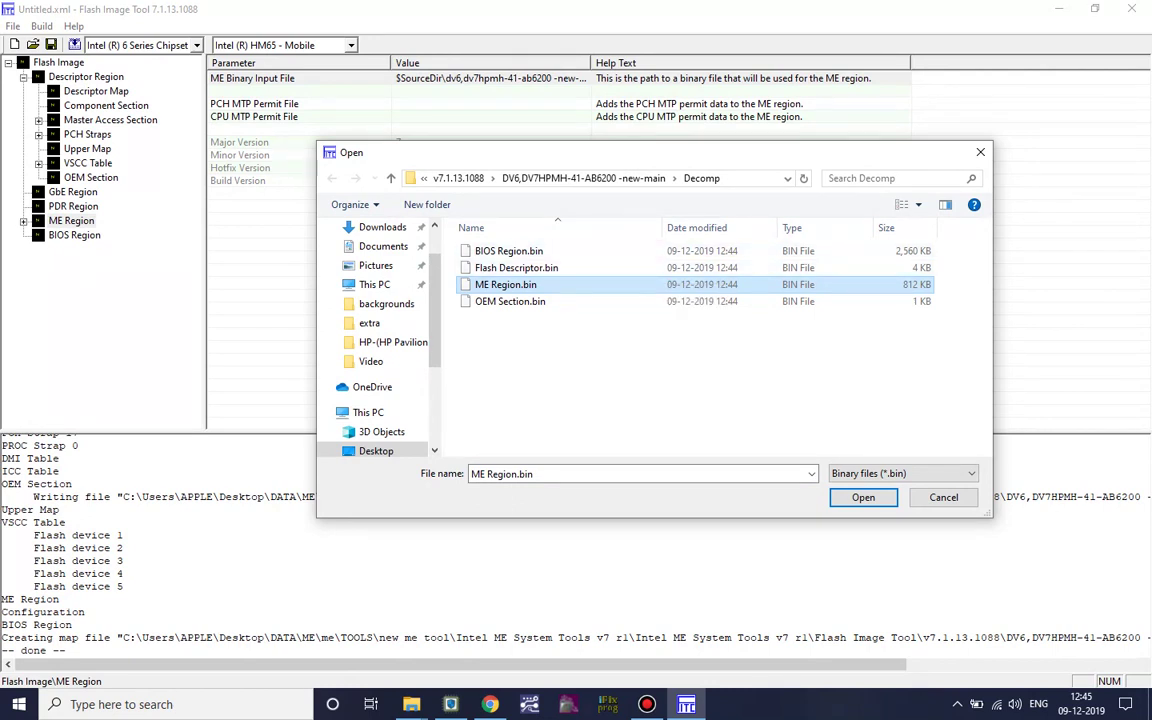
drag(433, 294, 432, 330)
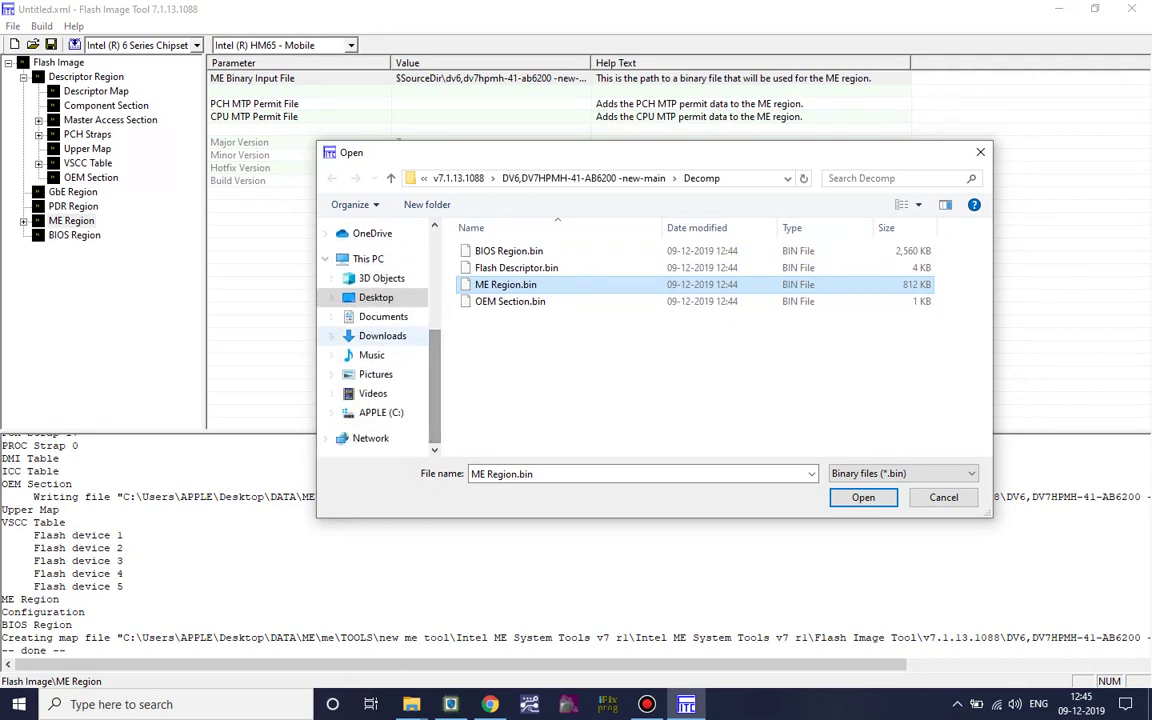
click(376, 297)
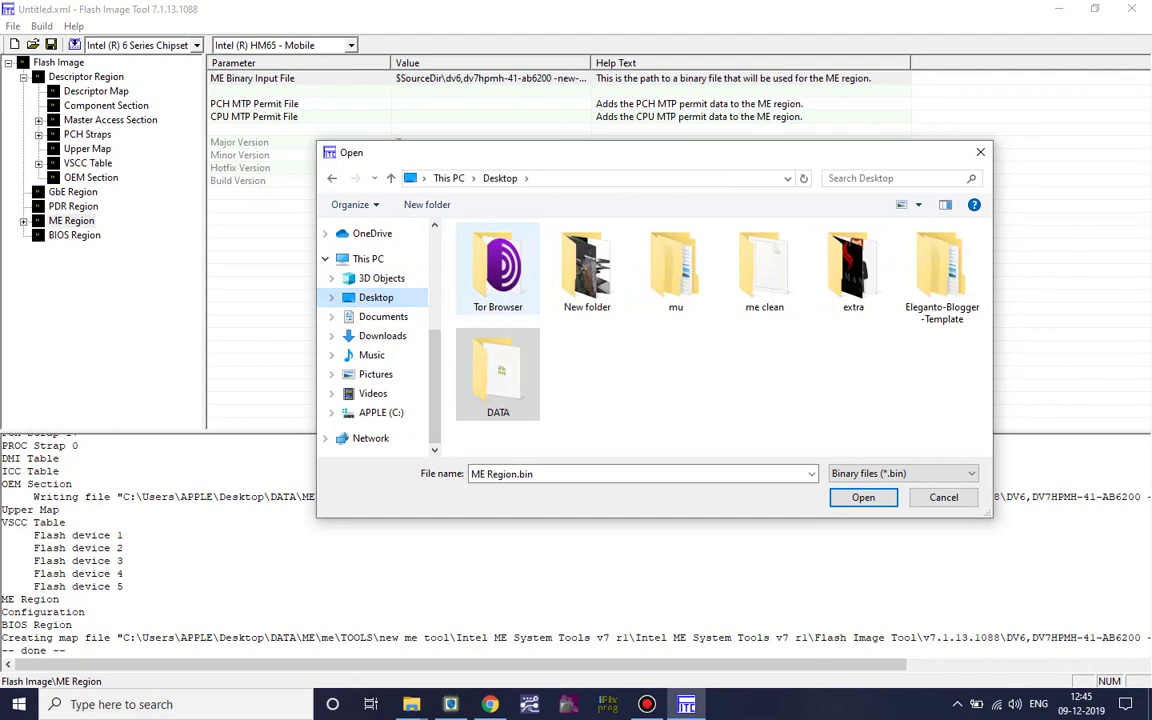
double_click(673, 290)
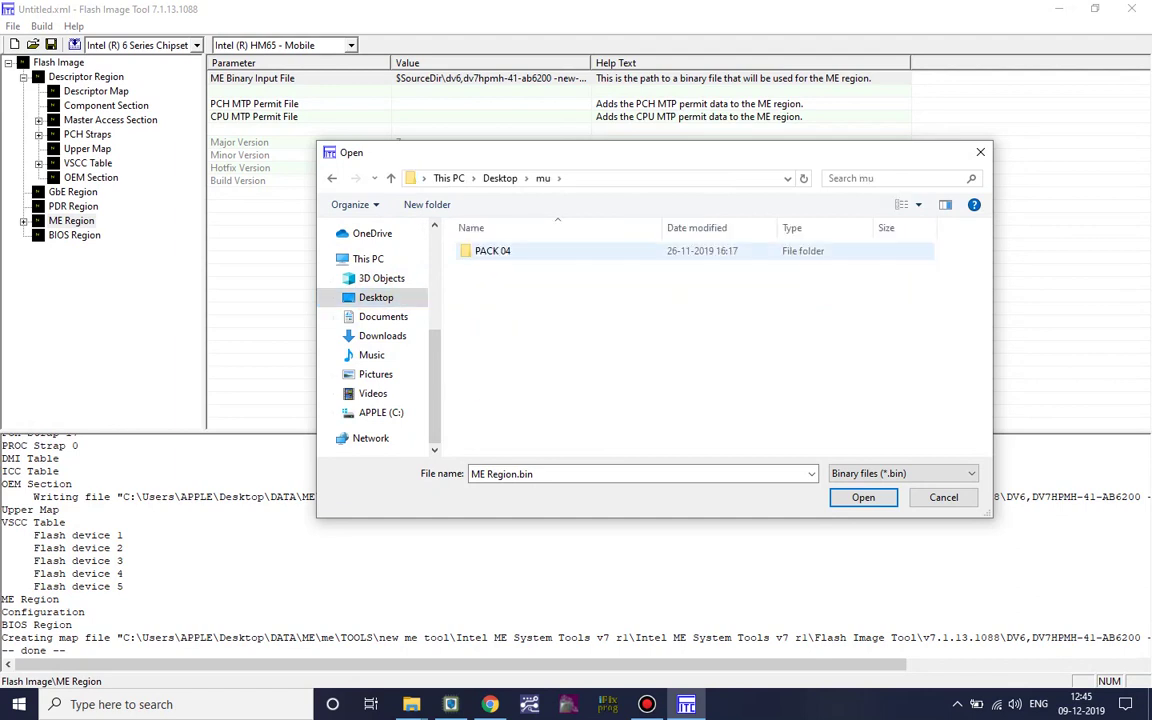
key(BackSpace)
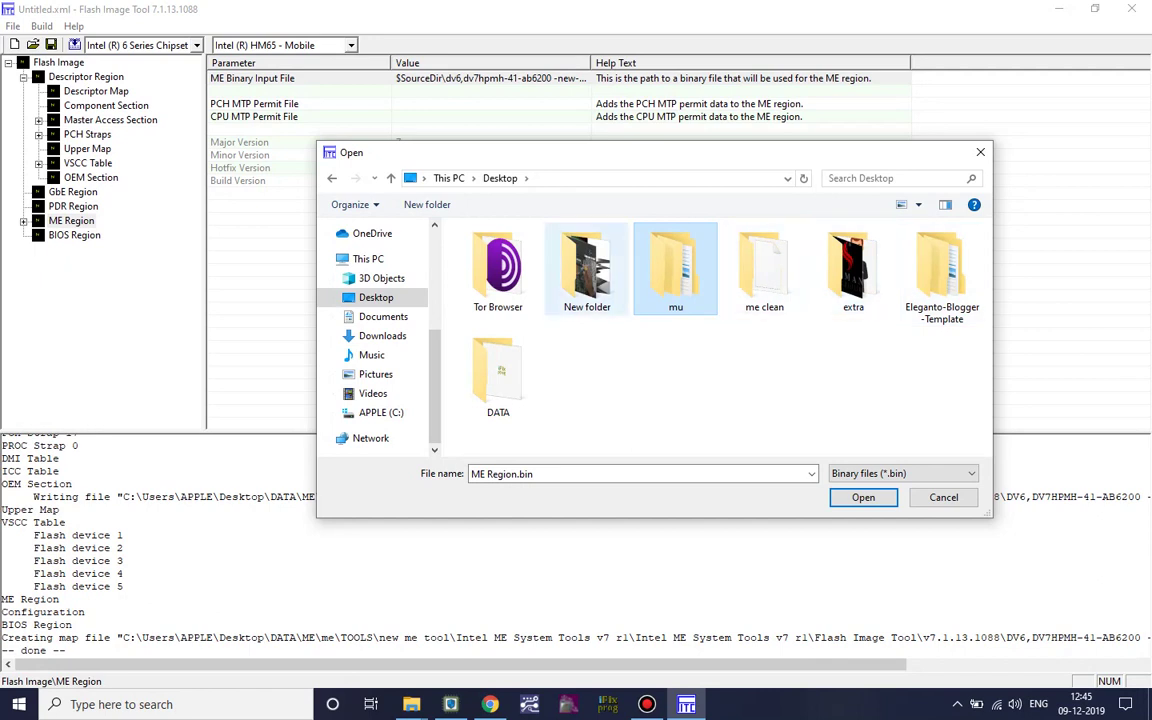
click(472, 356)
double_click(472, 356)
double_click(470, 318)
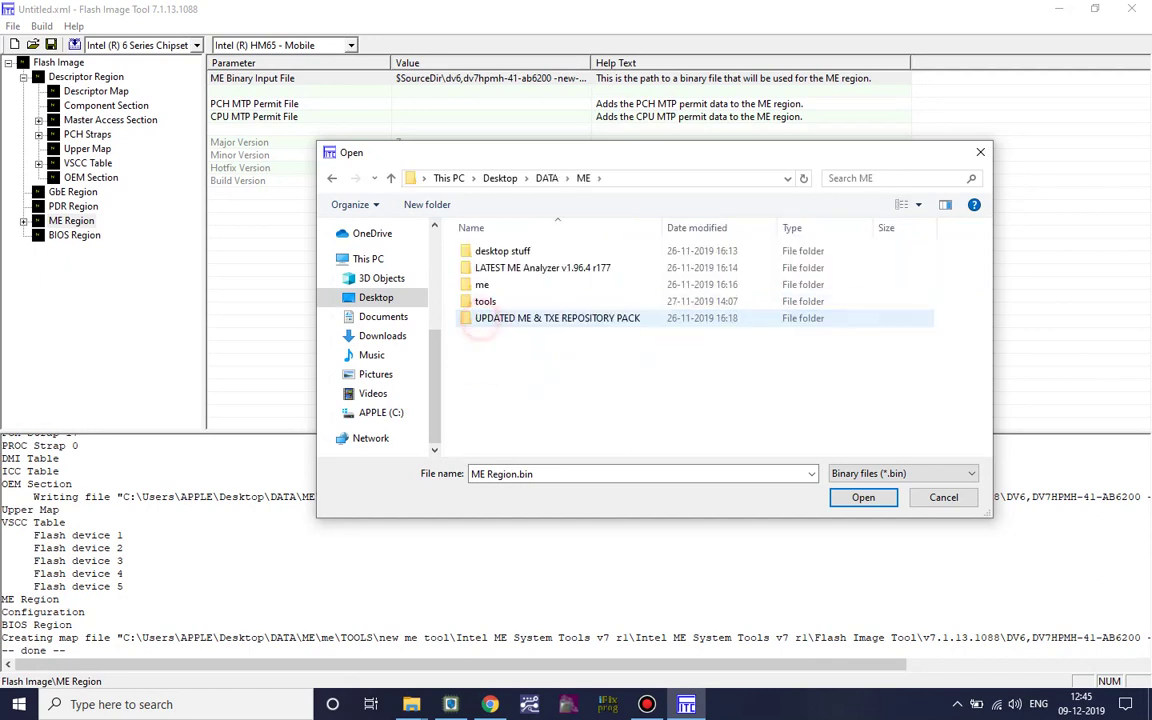
double_click(482, 284)
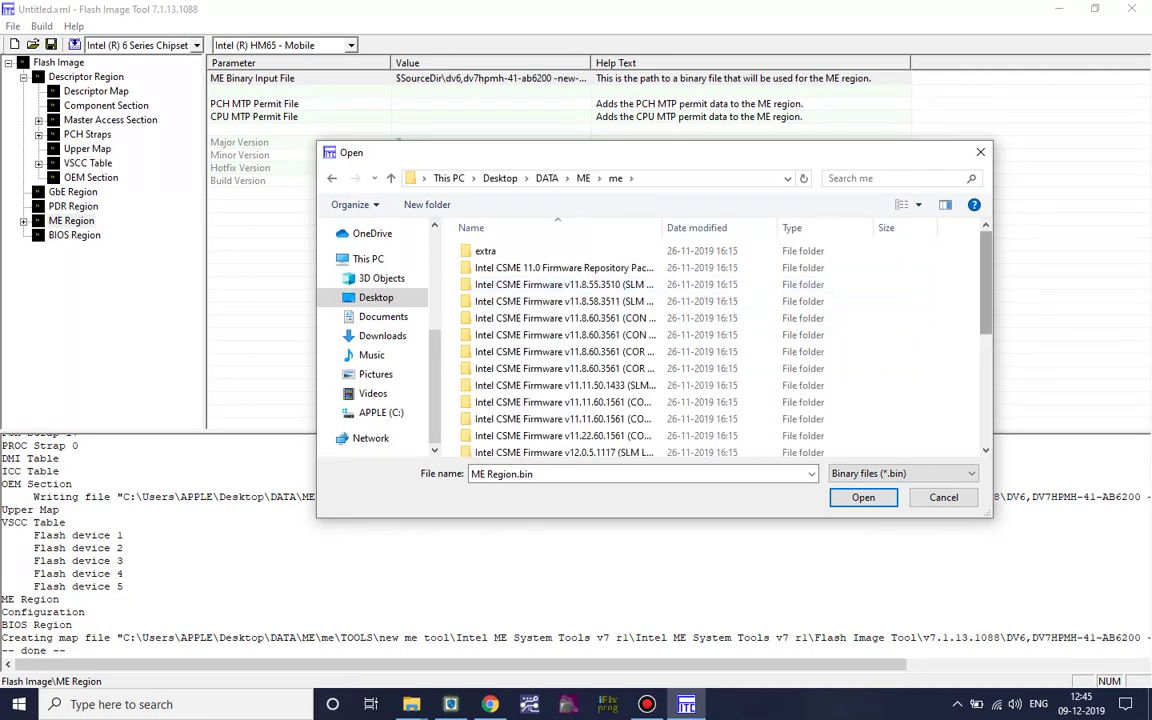
scroll(880, 240, down, 1)
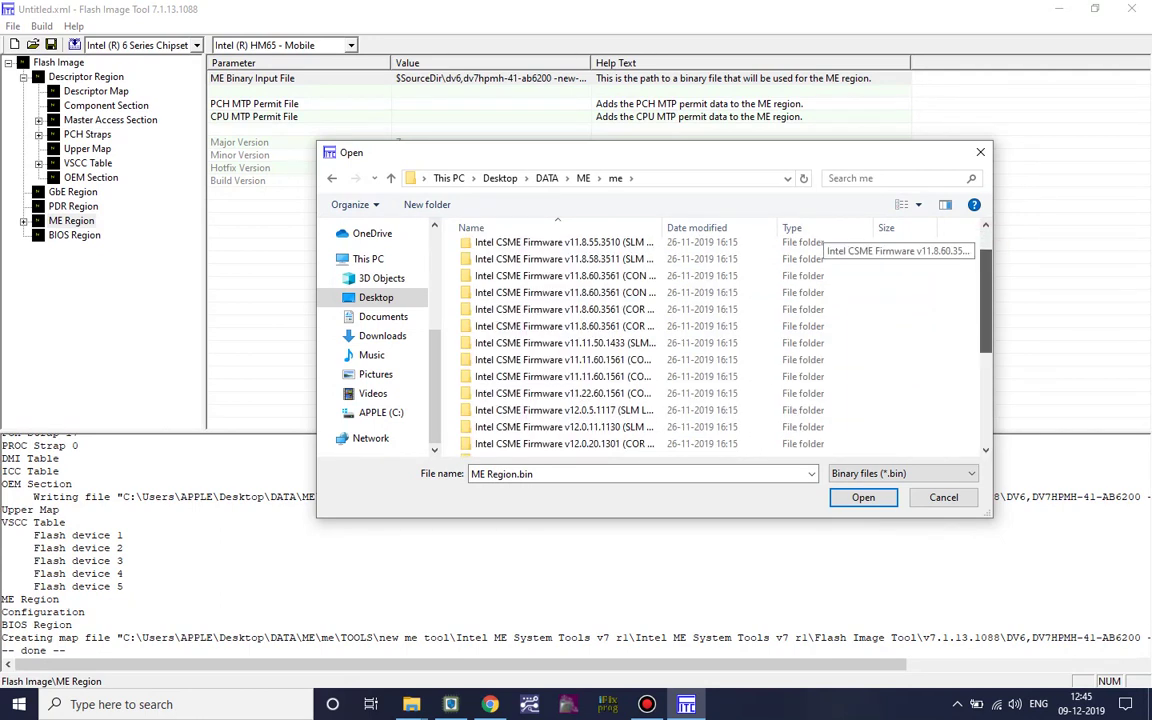
scroll(824, 249, down, 2)
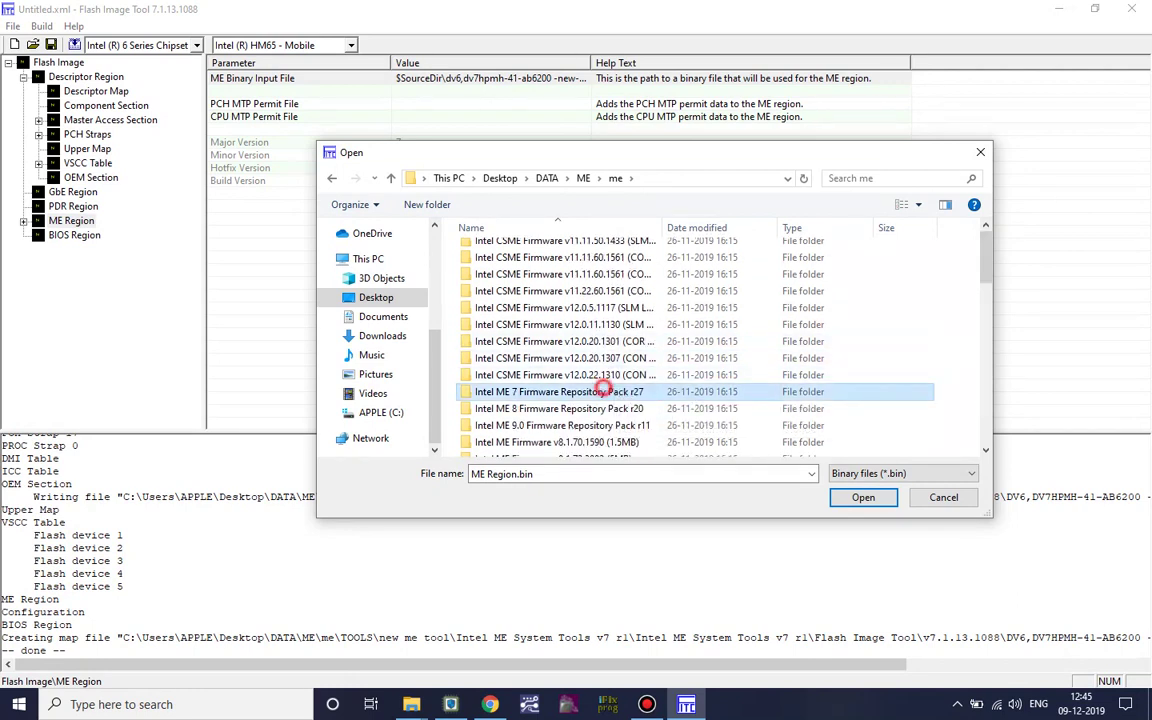
double_click(560, 391)
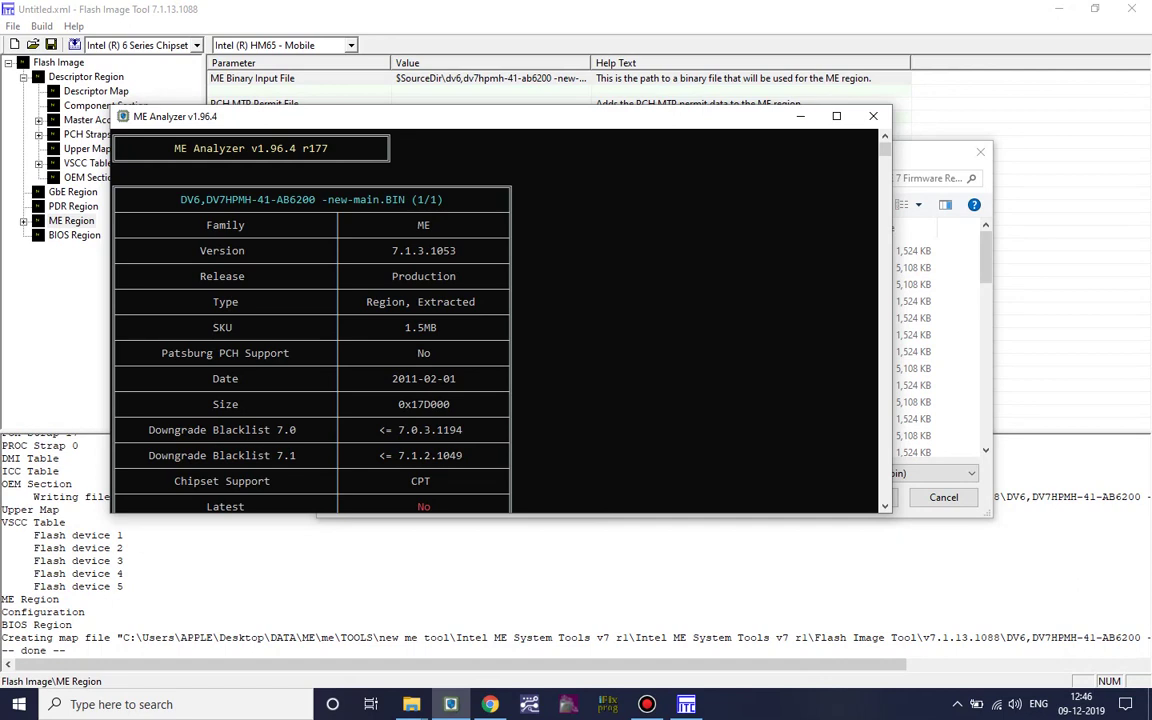
- Select 7.1.3.1053_1.5MB_PRD_EXTR.bin, matching the version and SKU shown in ME Analyzer, as the replacement ME binary
click(950, 256)
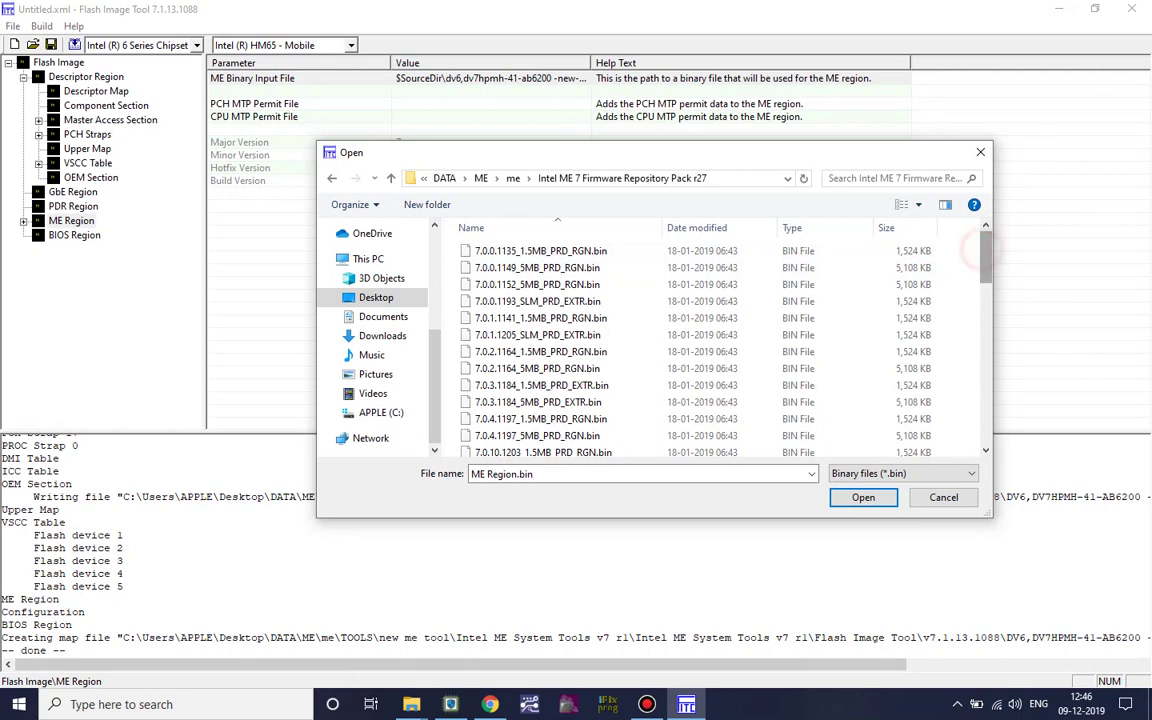
scroll(885, 245, down, 2)
scroll(885, 245, down, 1)
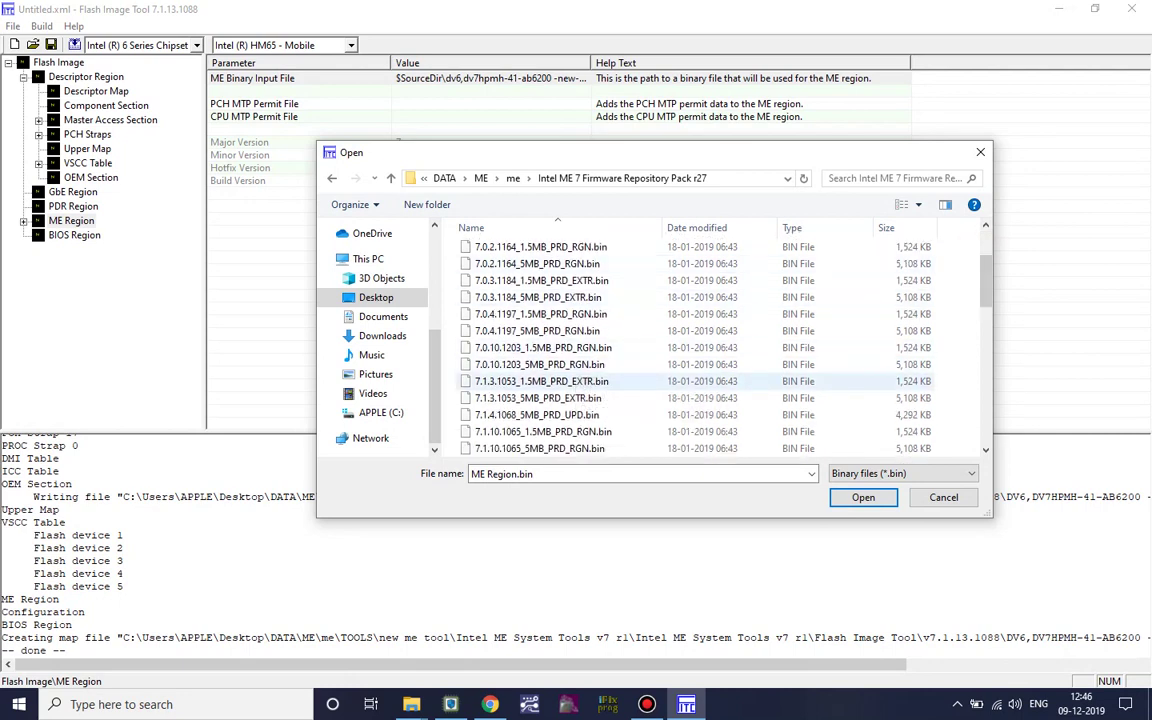
click(548, 381)
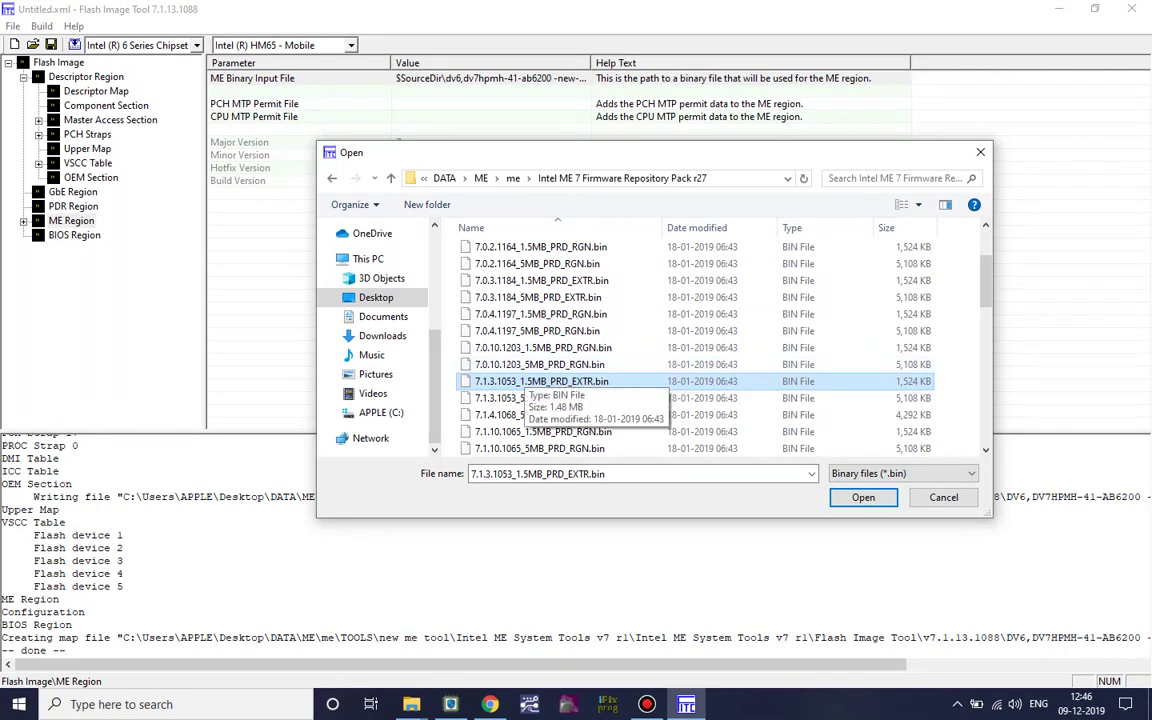
- Examine the firmware binaries in the ME 7 repository pack, comparing their version numbers and the 1.5MB and 5MB variants
click(506, 398)
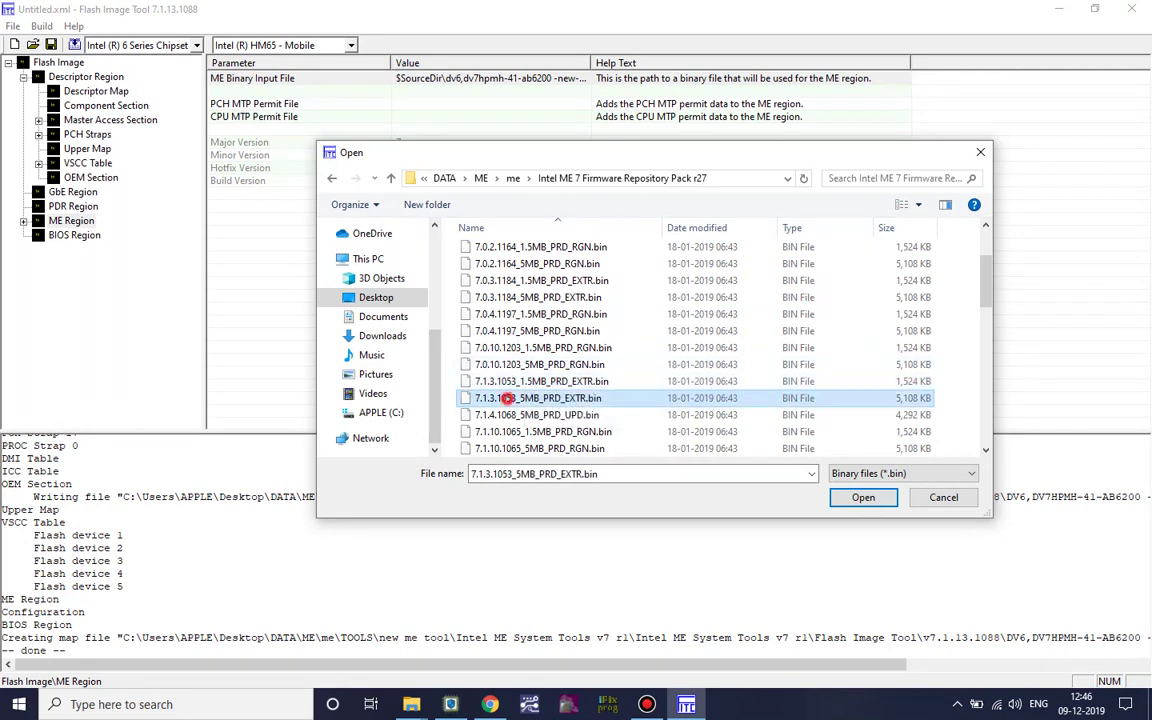
key(Down)
key(Down)
key(Down)
key(Down)
key(Down)
key(Down)
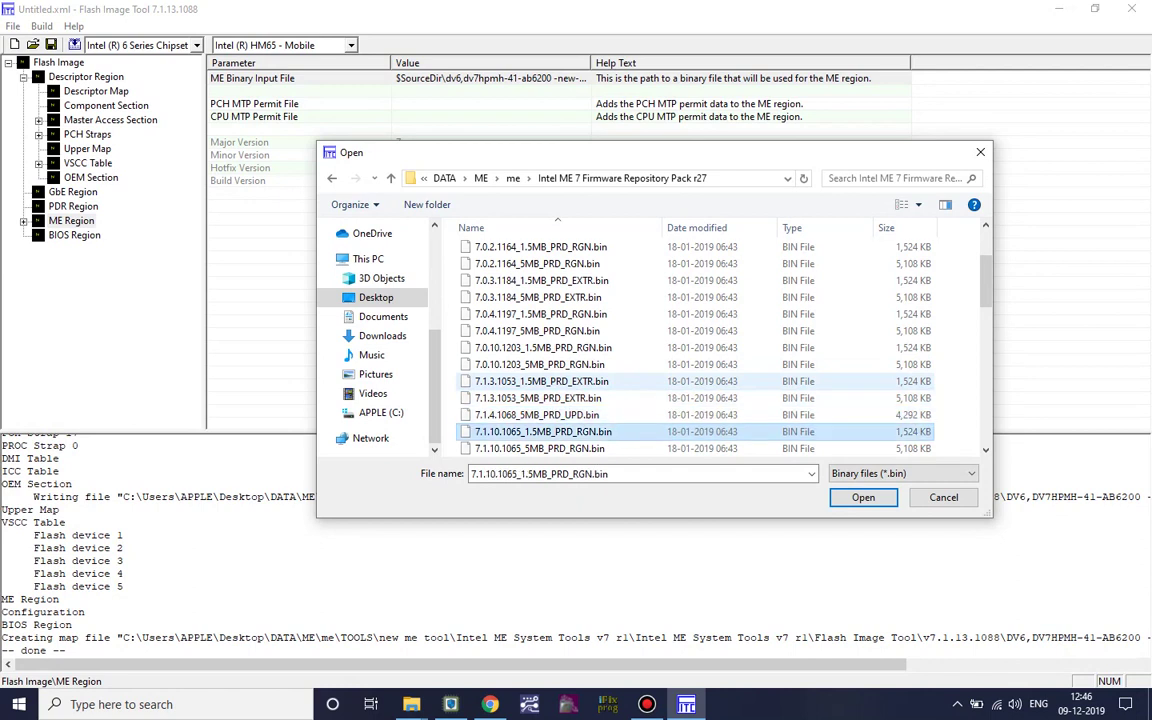
key(Down)
key(Down)
key(Down)
key(Down)
key(Down)
key(Down)
key(Down)
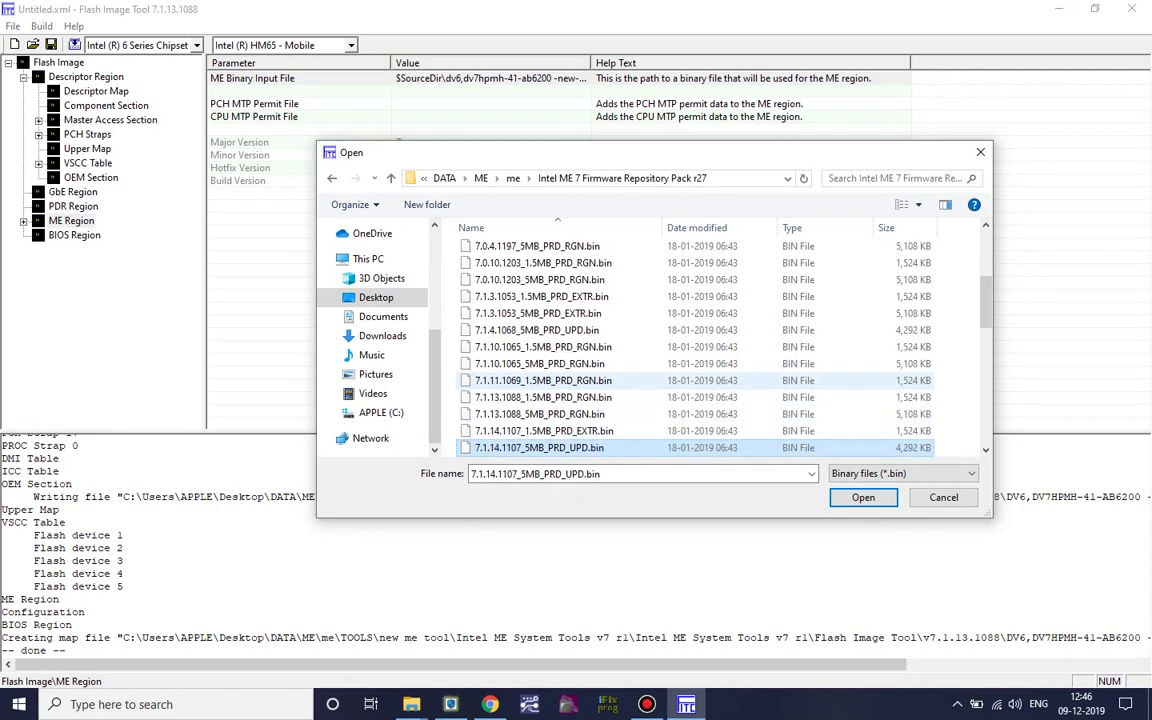
key(Down)
key(Down)
key(Down)
key(Down)
key(Down)
key(Down)
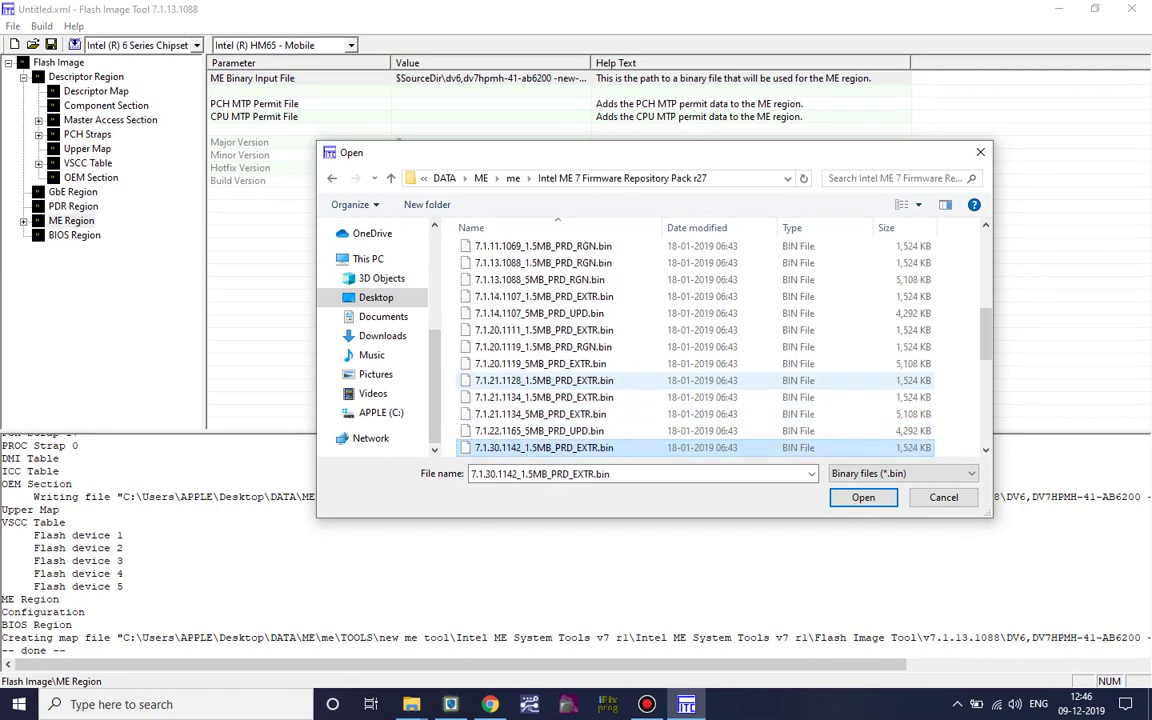
key(Down)
key(Down)
key(Down)
key(Down)
key(Down)
key(Down)
key(Down)
key(Down)
key(Down)
key(Down)
key(Down)
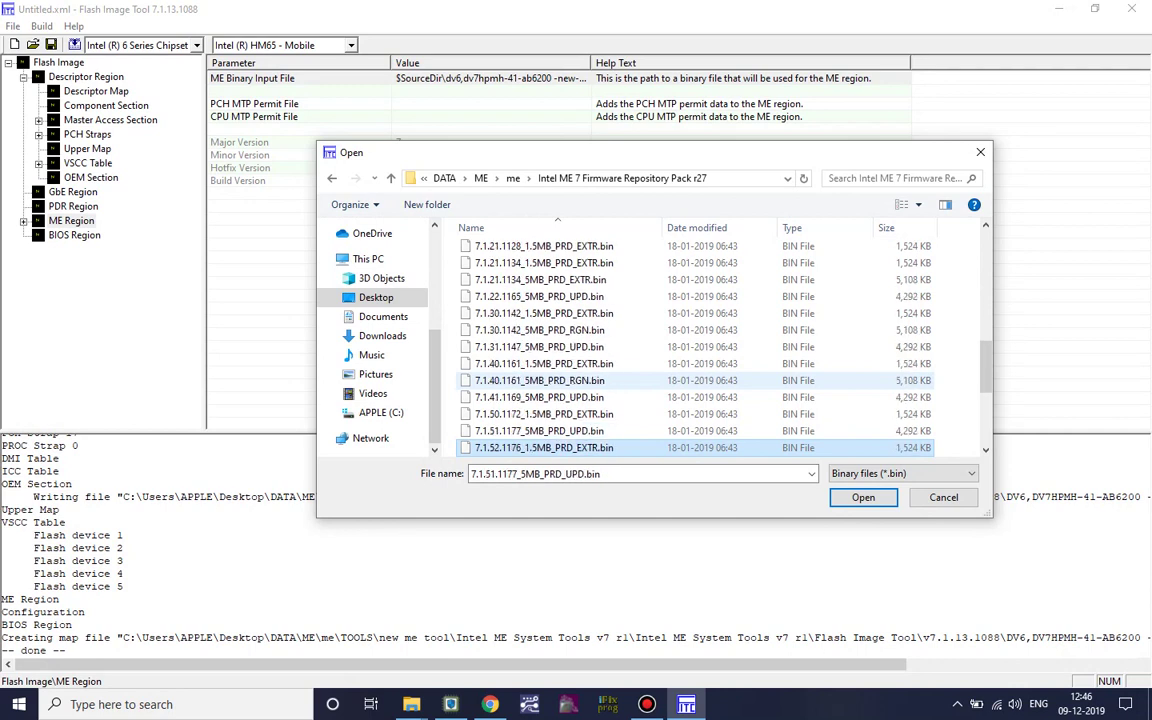
key(Down)
key(Down)
key(Down)
key(Down)
key(Down)
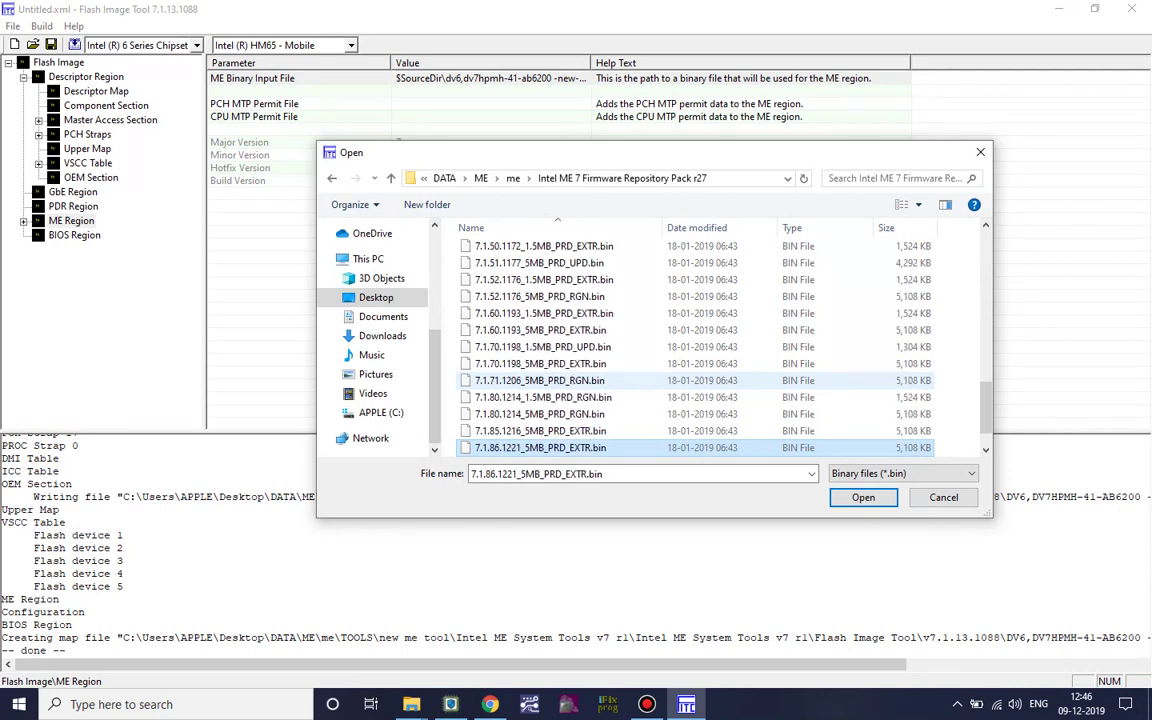
key(Up)
key(Up)
key(Up)
key(Up)
key(Up)
key(Up)
key(Up)
key(Up)
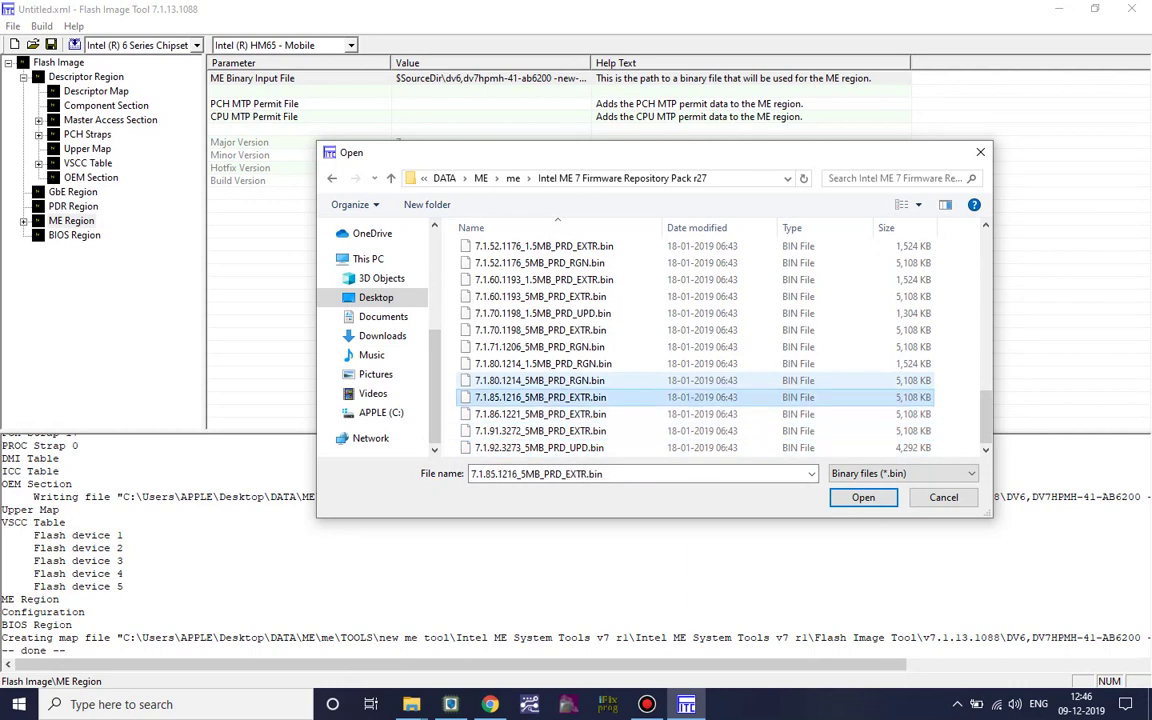
key(Up)
key(Up)
key(Up)
key(Up)
key(Up)
key(Up)
key(Up)
key(Up)
key(Up)
key(Up)
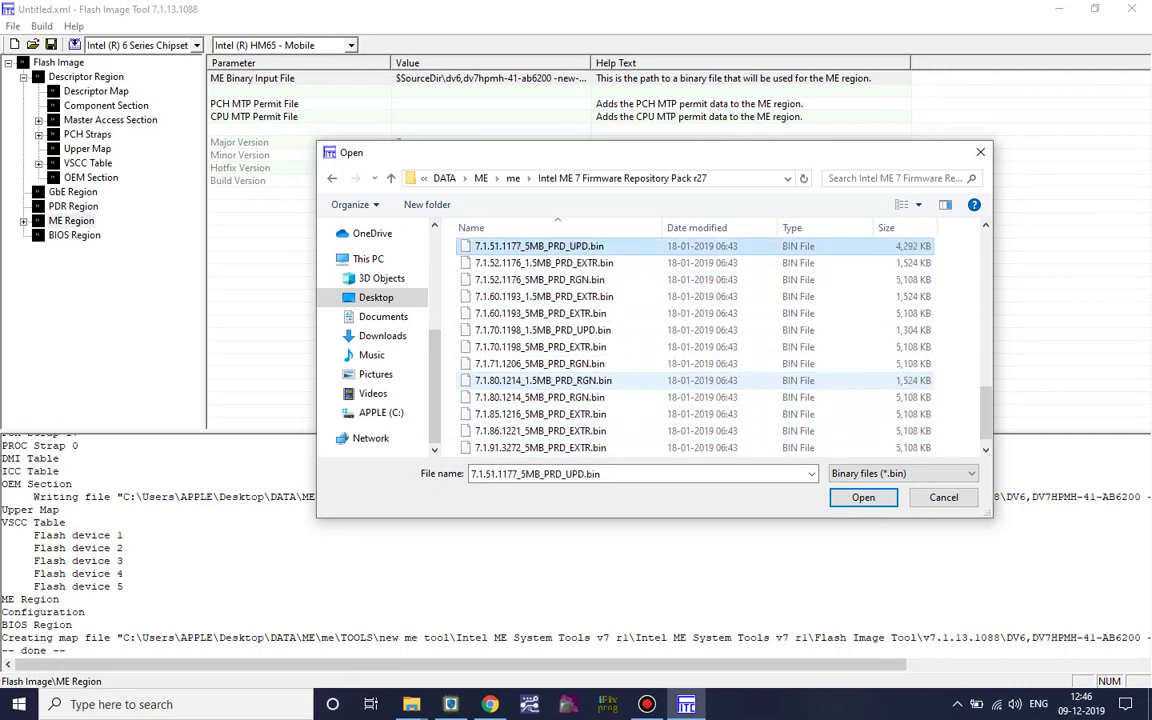
key(Up)
key(Up)
key(Up)
key(Up)
key(Up)
key(Up)
key(Up)
key(Up)
key(Up)
key(Up)
key(Up)
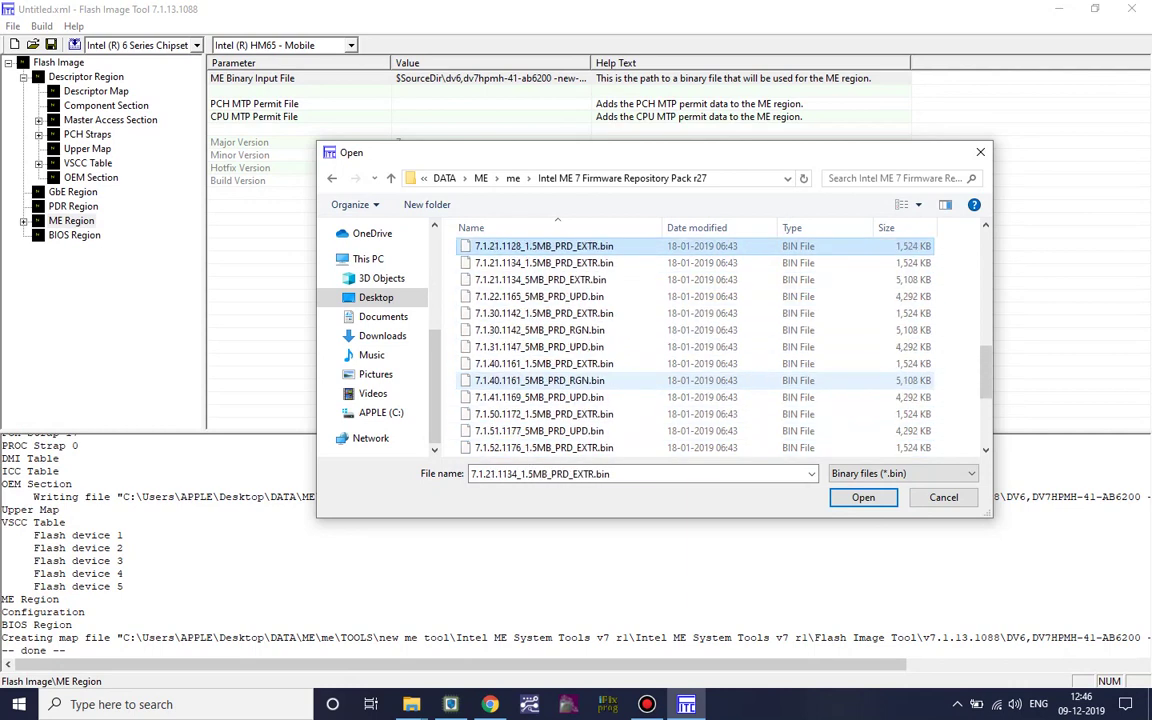
key(Up)
key(Up)
key(Up)
key(Up)
key(Up)
key(Up)
key(Up)
key(Up)
key(Up)
key(Up)
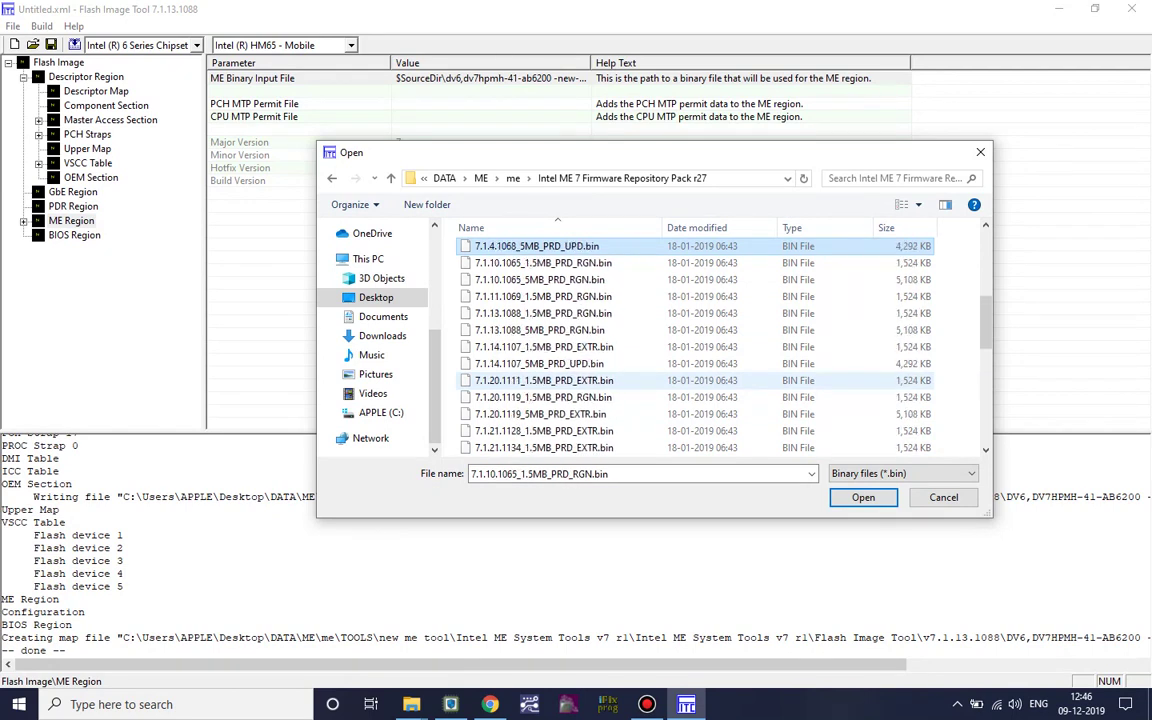
- Set the ME Binary Input File to 7.1.3.1053_1.5MB_PRD_EXTR.bin and build the flash image
key(Up)
key(Up)
key(Down)
key(Down)
key(Down)
key(Down)
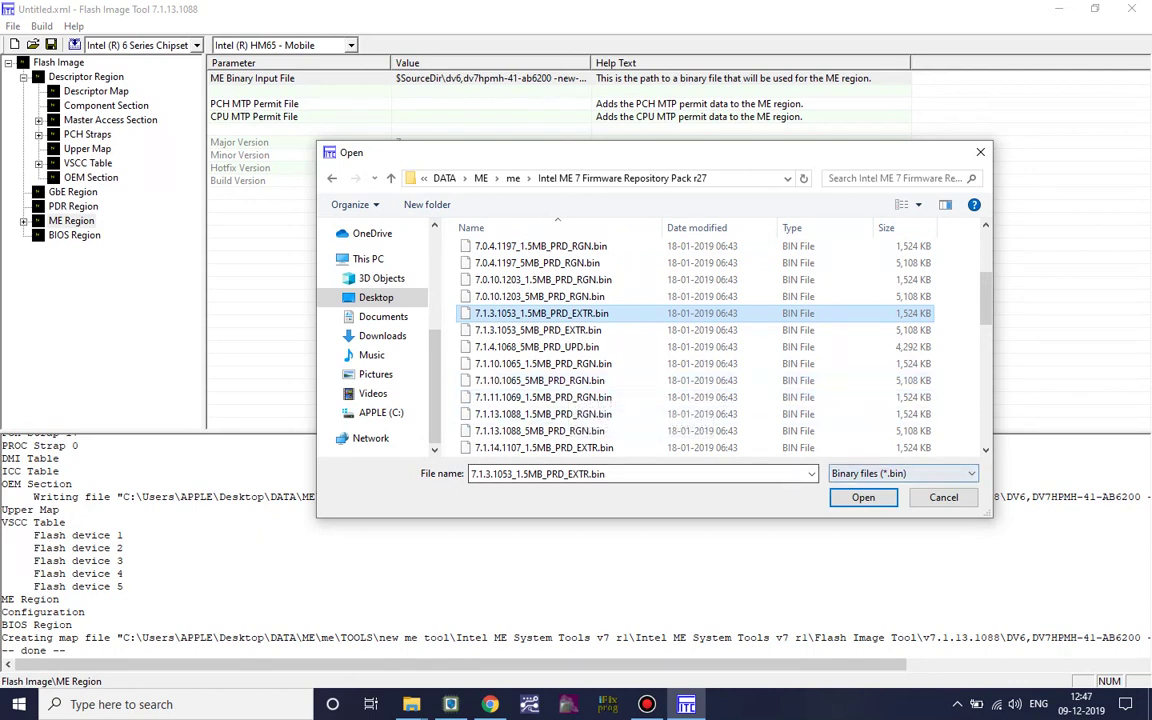
key(Return)
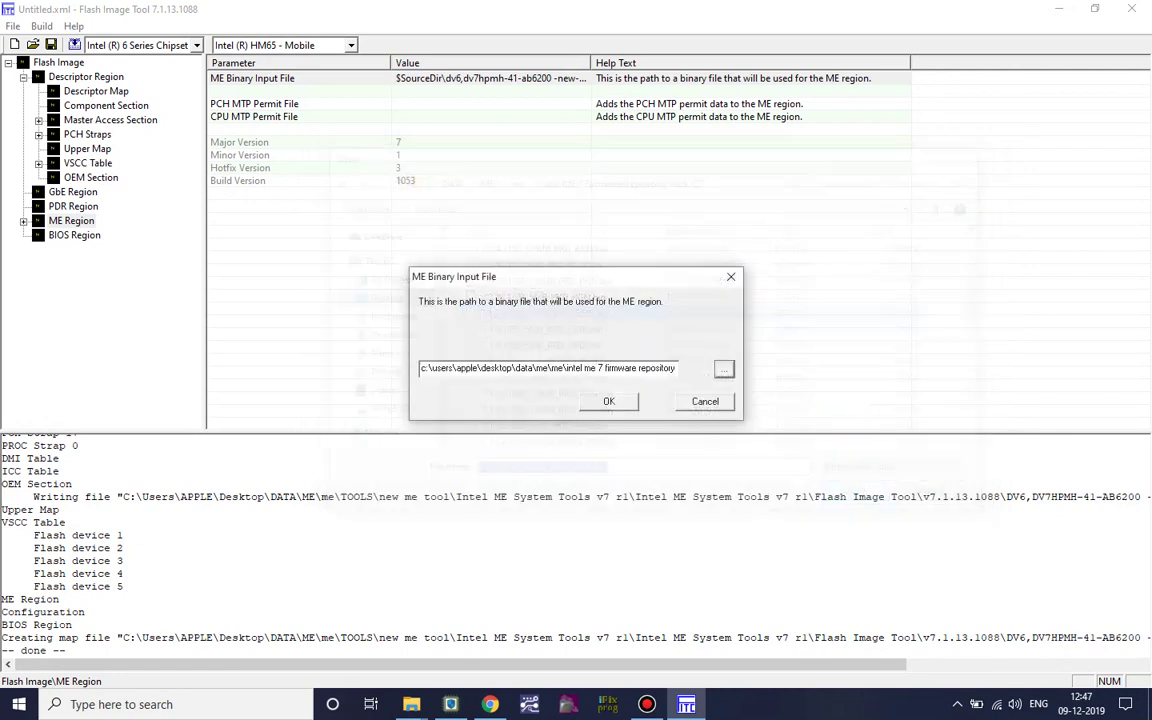
click(594, 401)
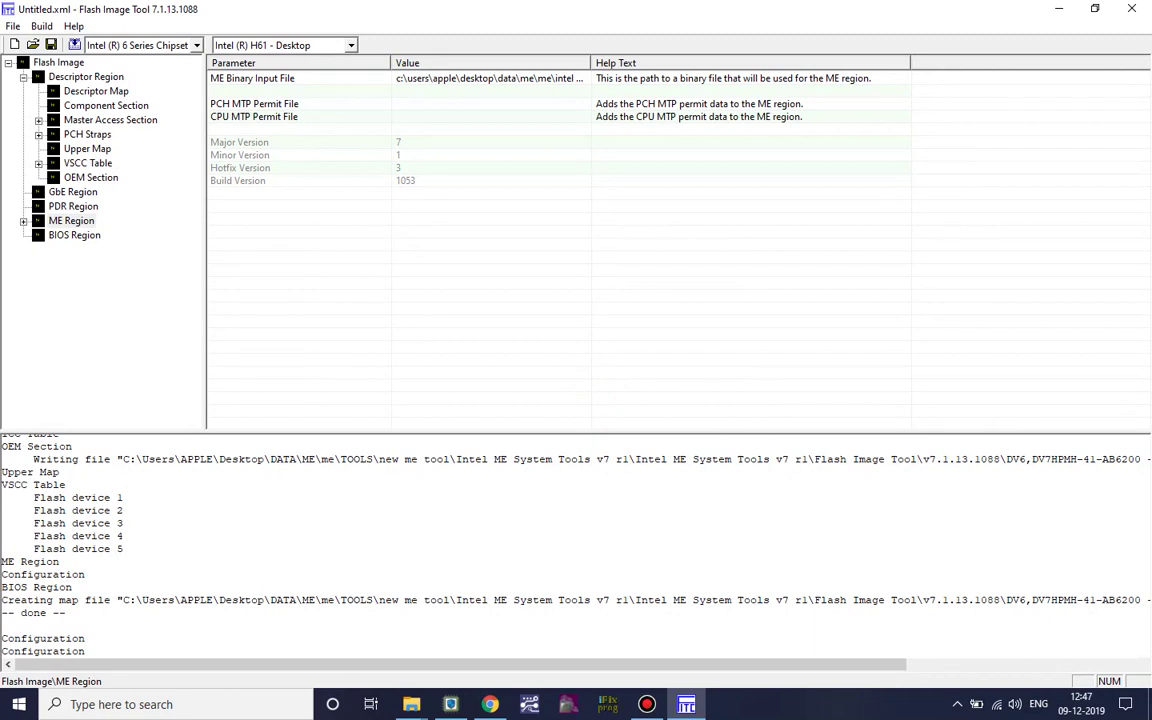
click(41, 26)
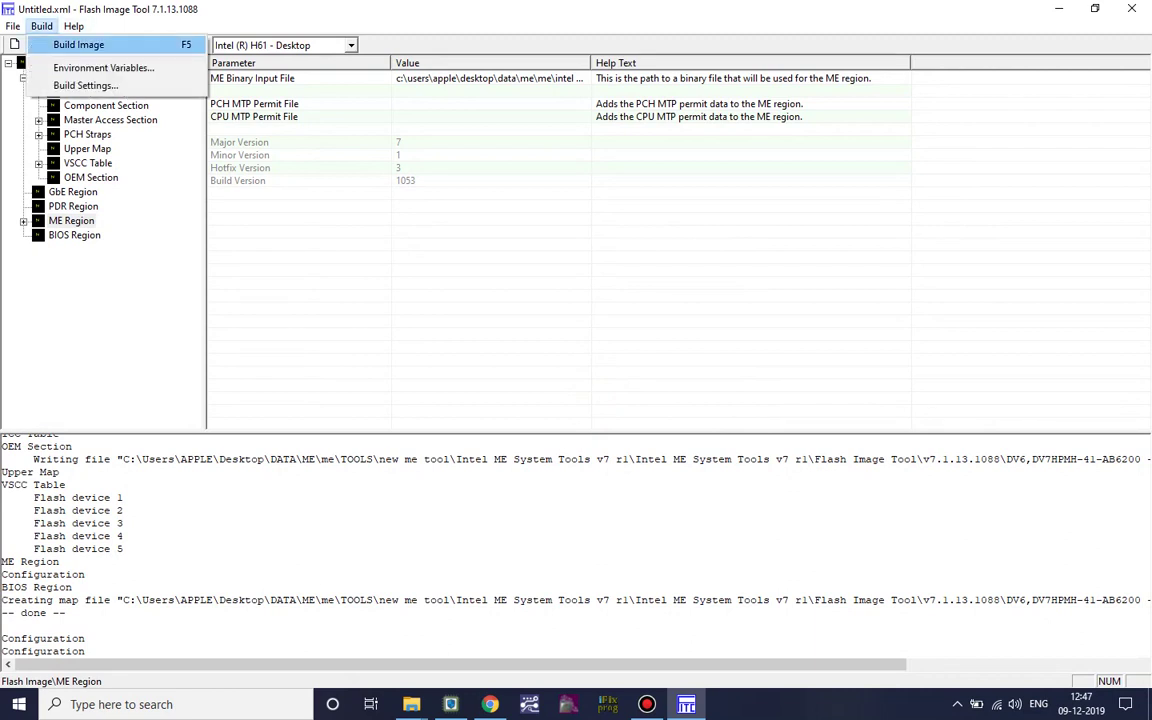
click(62, 43)
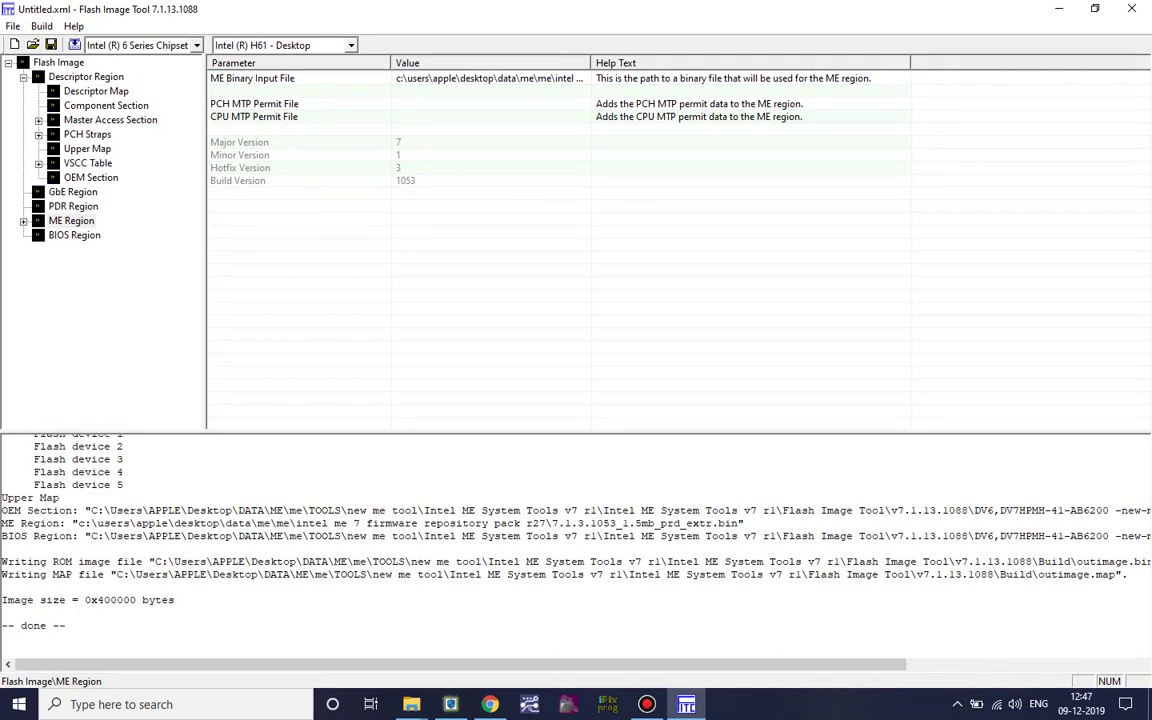
- Set the ME Binary Input File to 7.1.80.1214_1.5MB_PRD_RGN.bin, accepting the parameter reset, and build the flash image
click(71, 220)
double_click(443, 79)
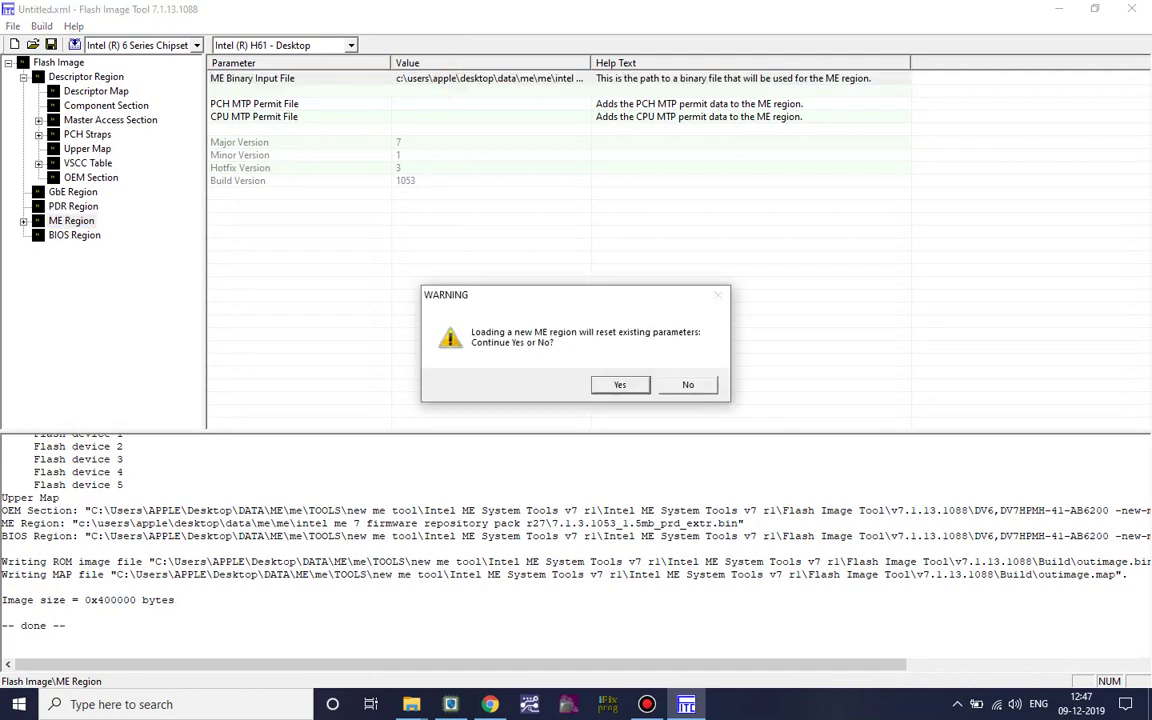
click(620, 385)
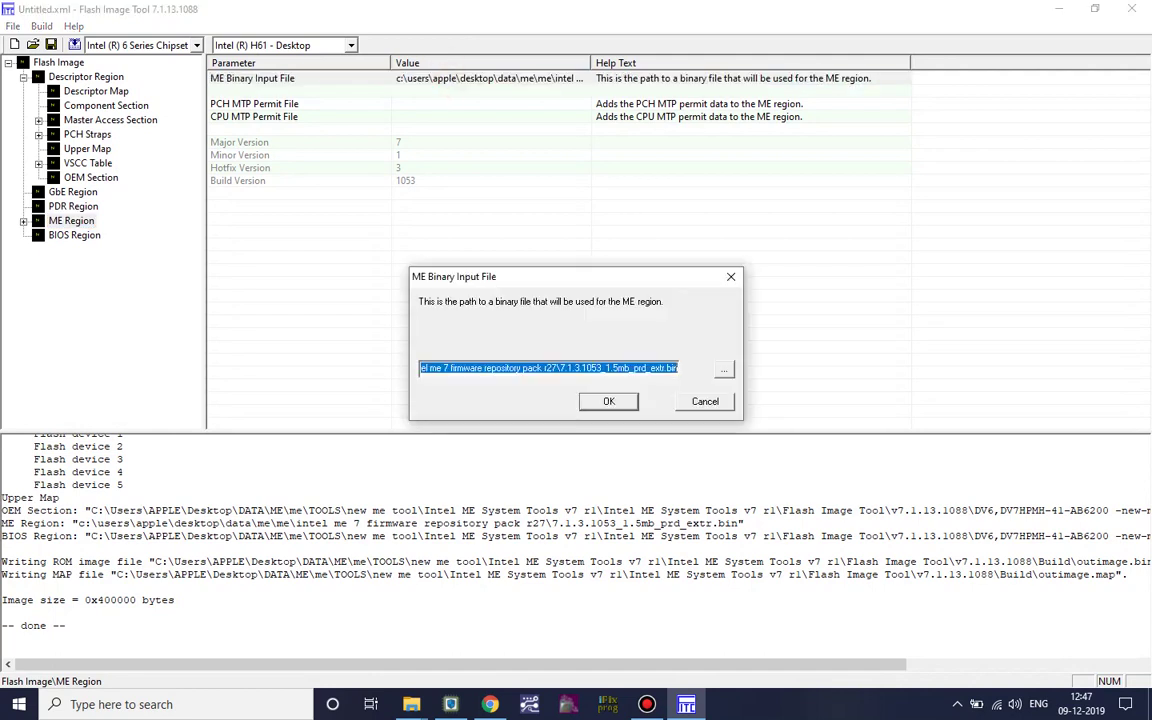
click(724, 369)
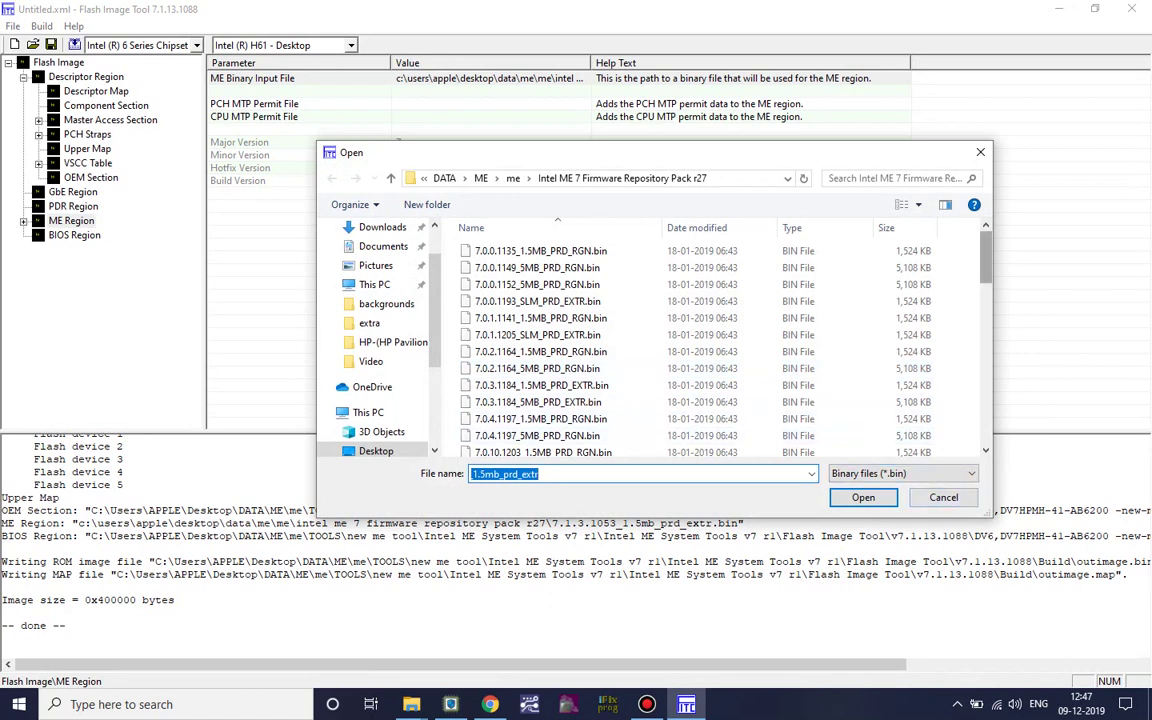
scroll(885, 235, down, 4)
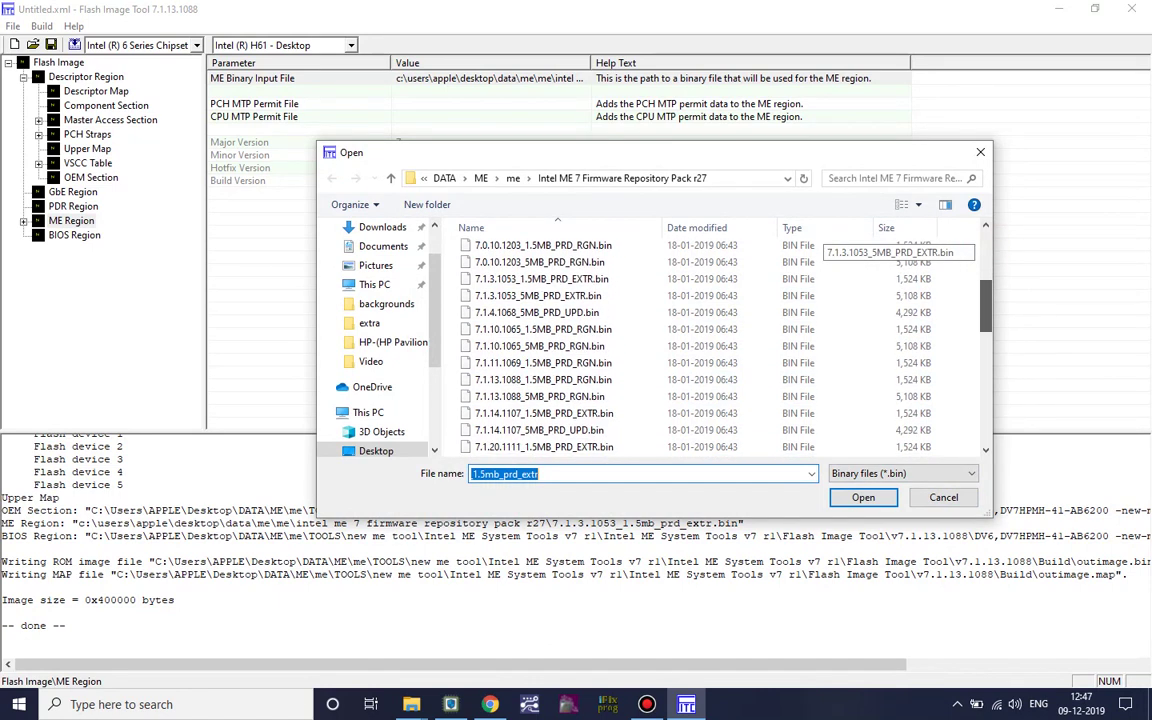
scroll(885, 250, down, 9)
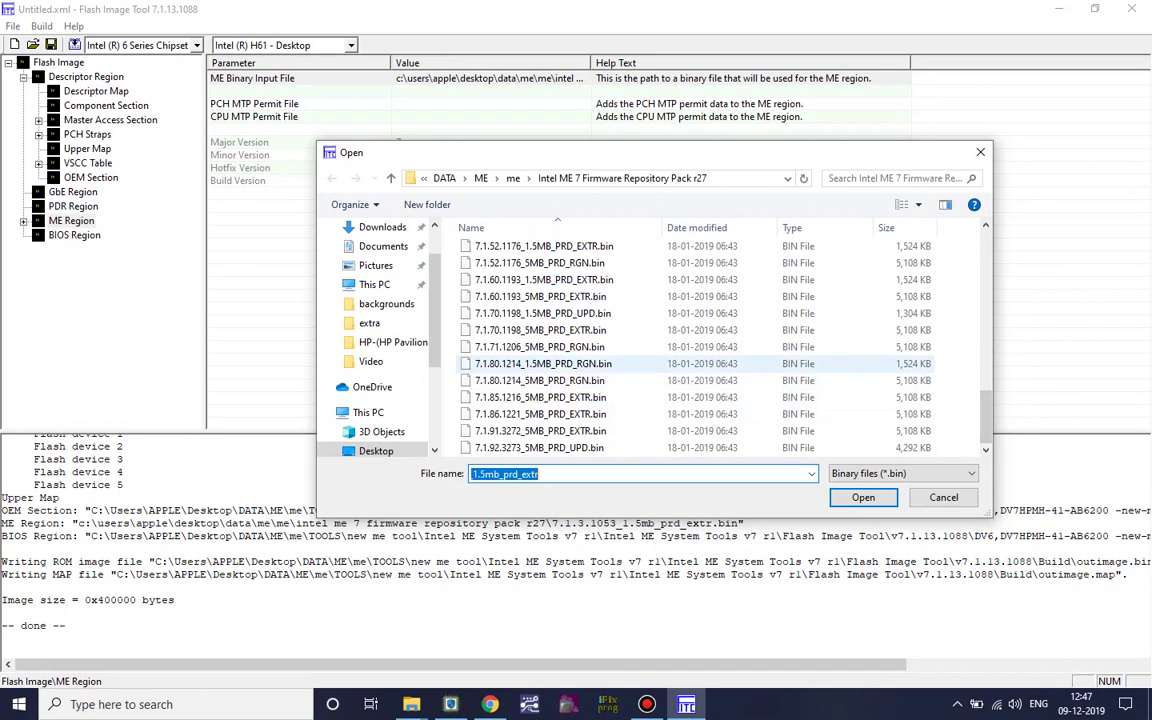
click(870, 363)
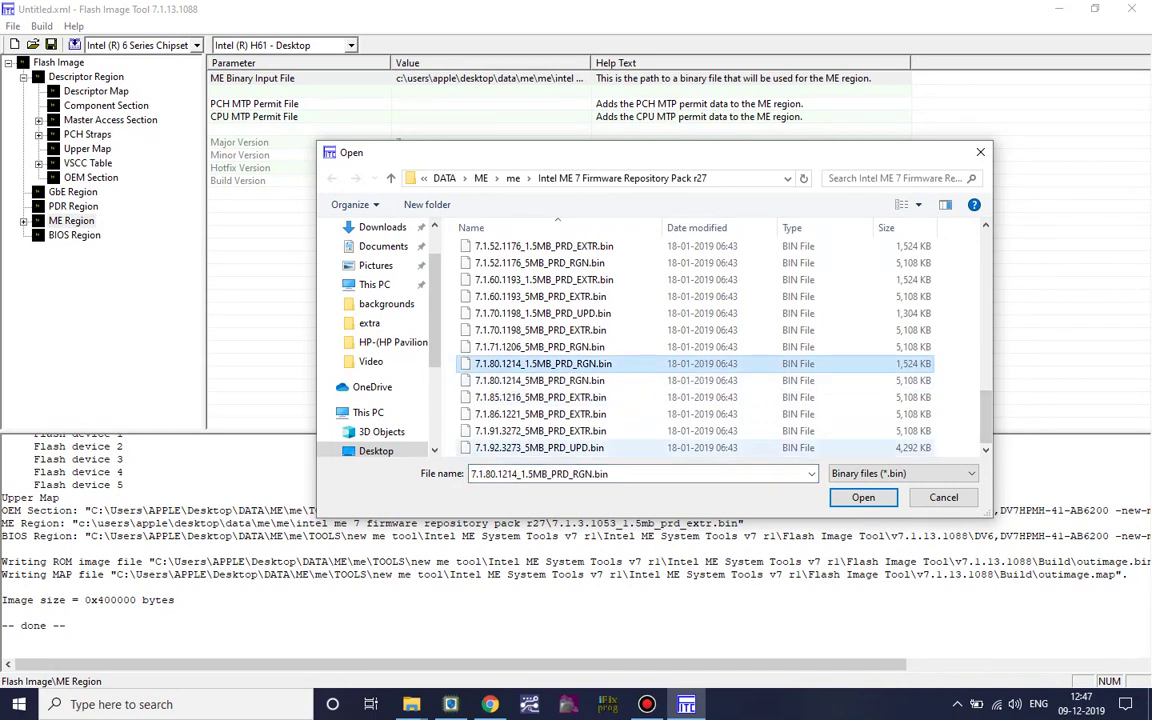
click(866, 497)
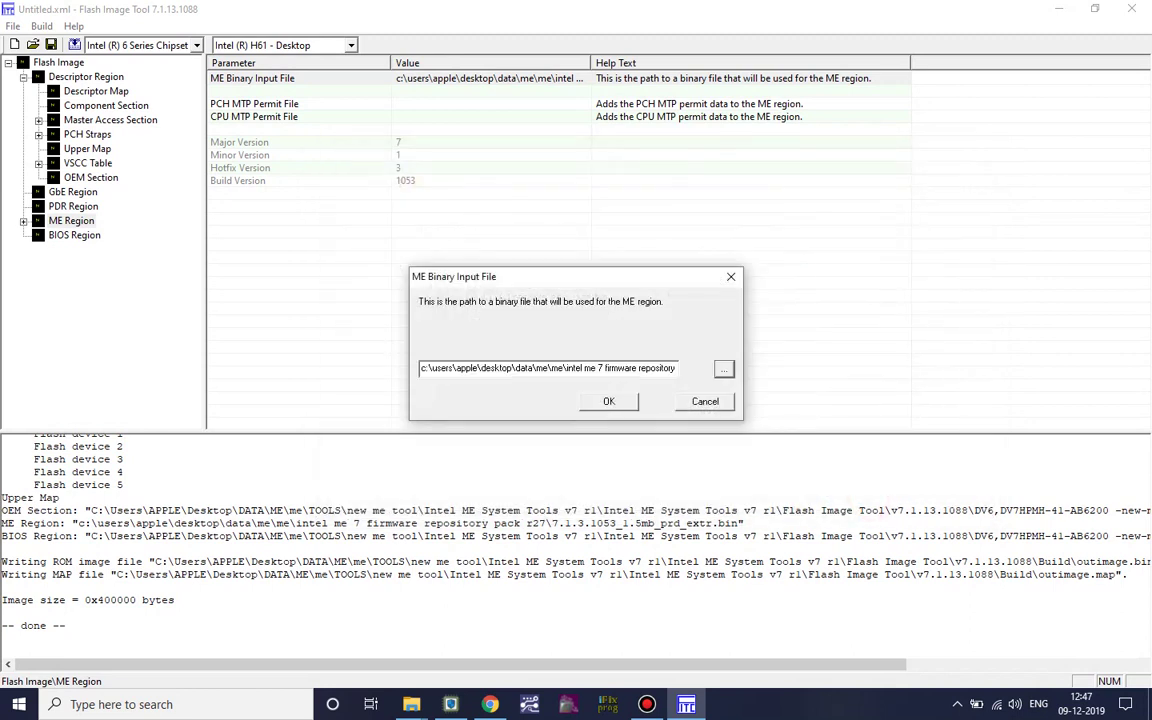
click(610, 400)
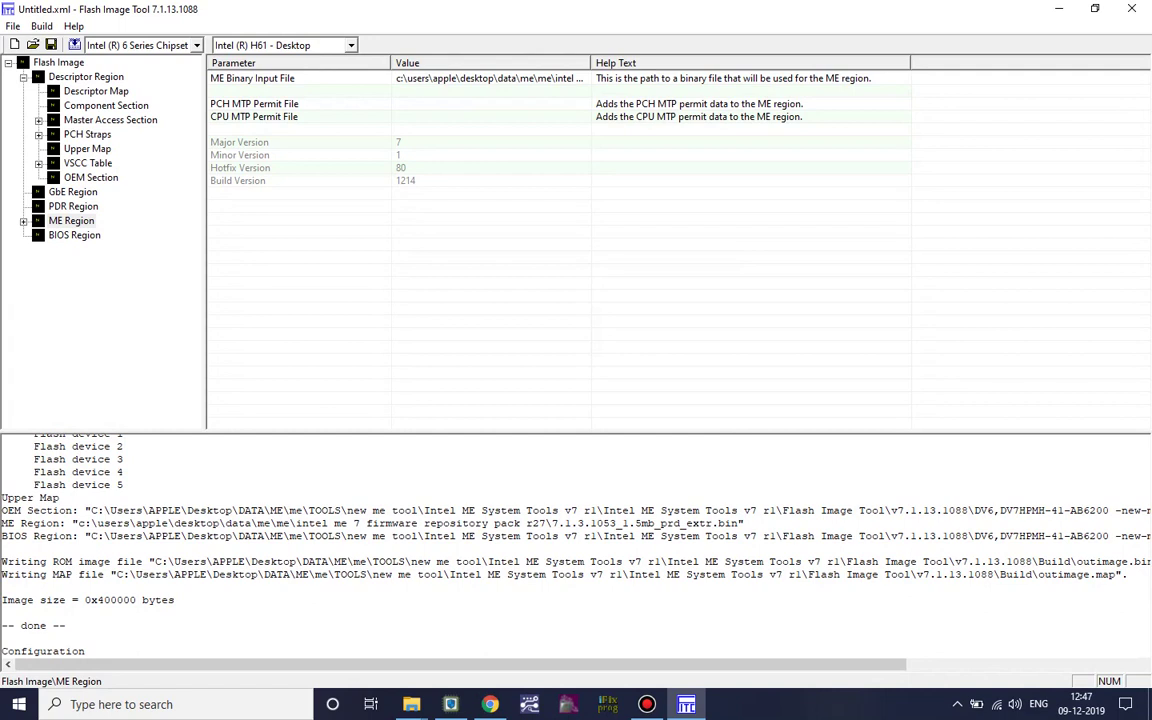
click(41, 26)
click(70, 44)
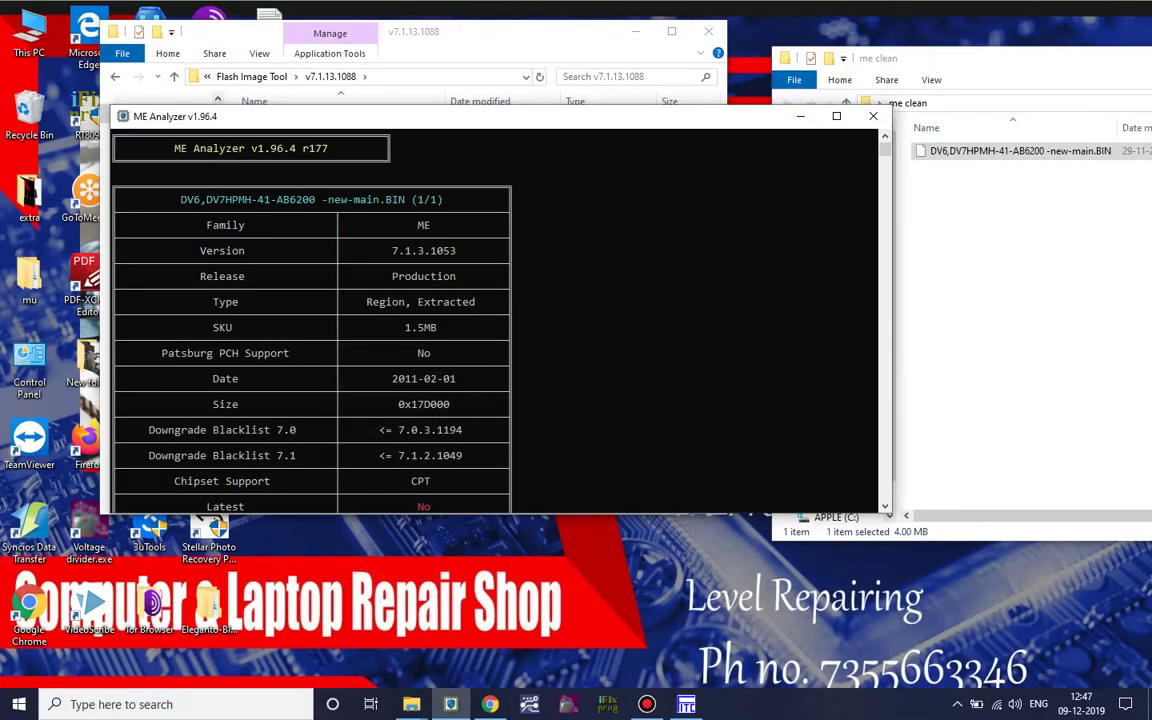
- Switch to File Explorer and open the Build output folder inside Flash Image Tool v7.1.13.1088
click(933, 244)
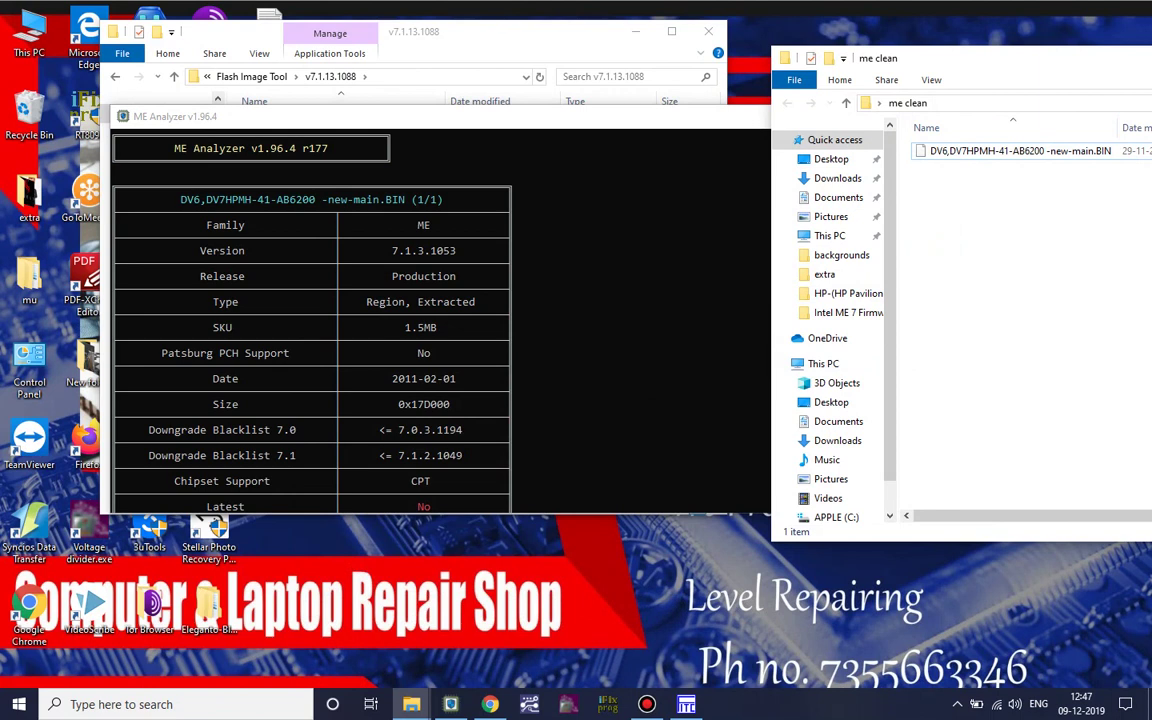
click(530, 34)
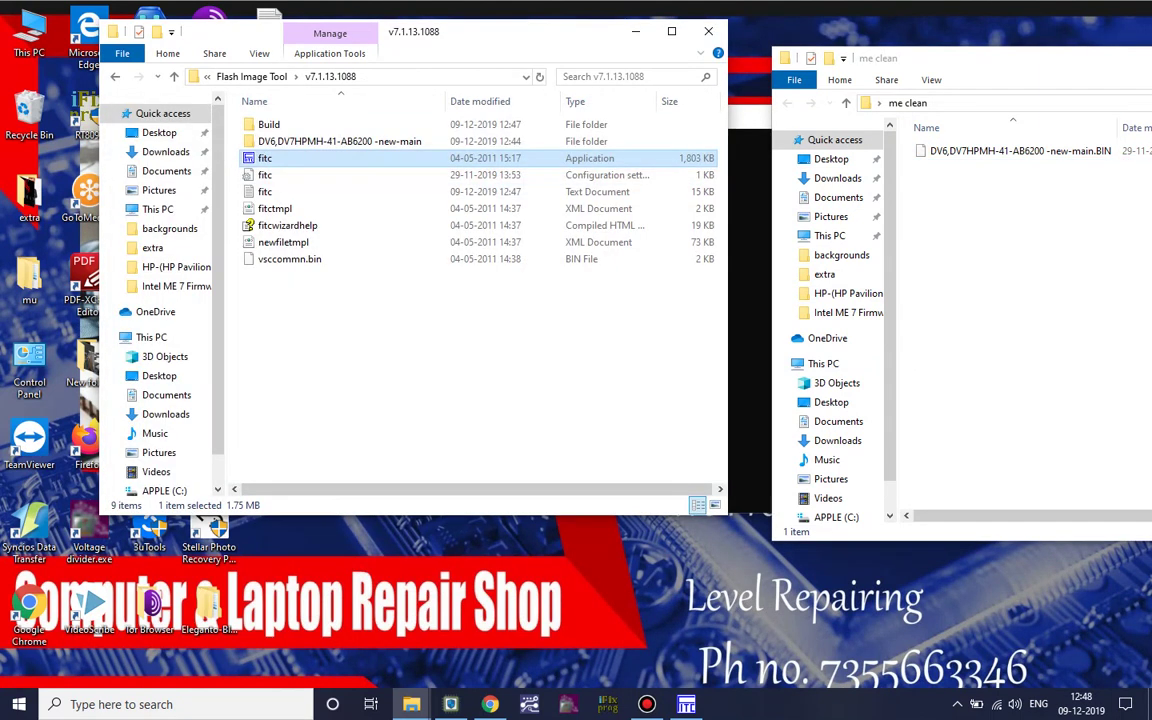
click(440, 325)
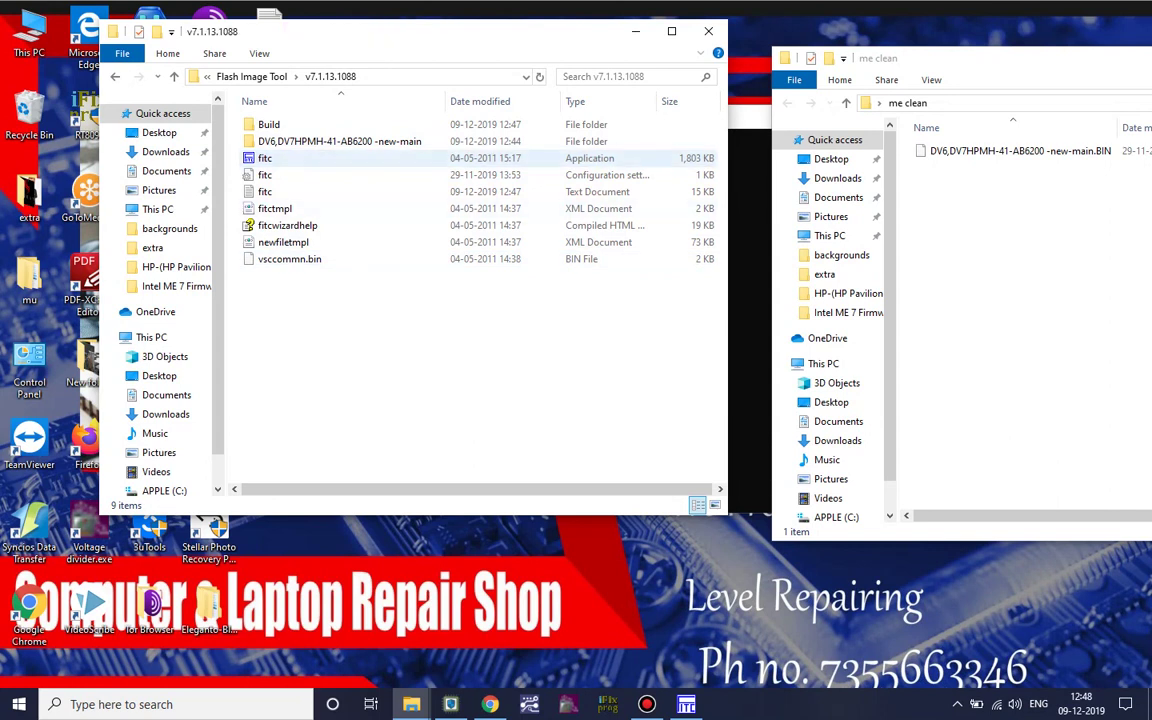
click(272, 125)
double_click(272, 125)
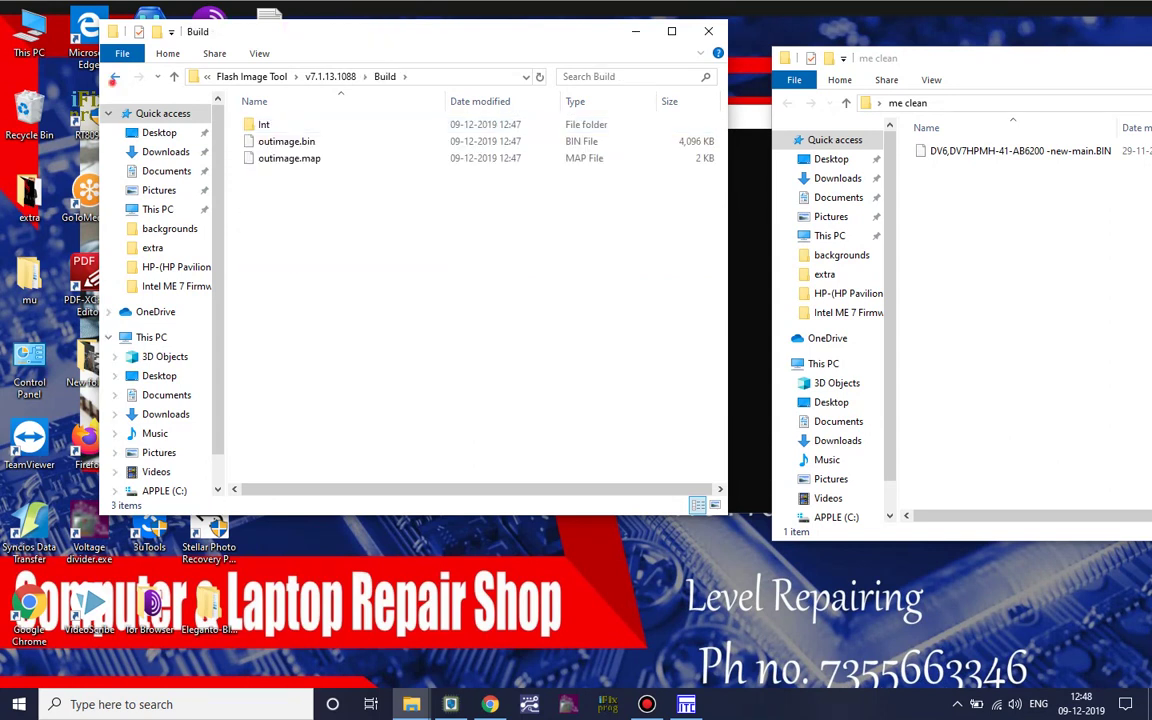
click(115, 77)
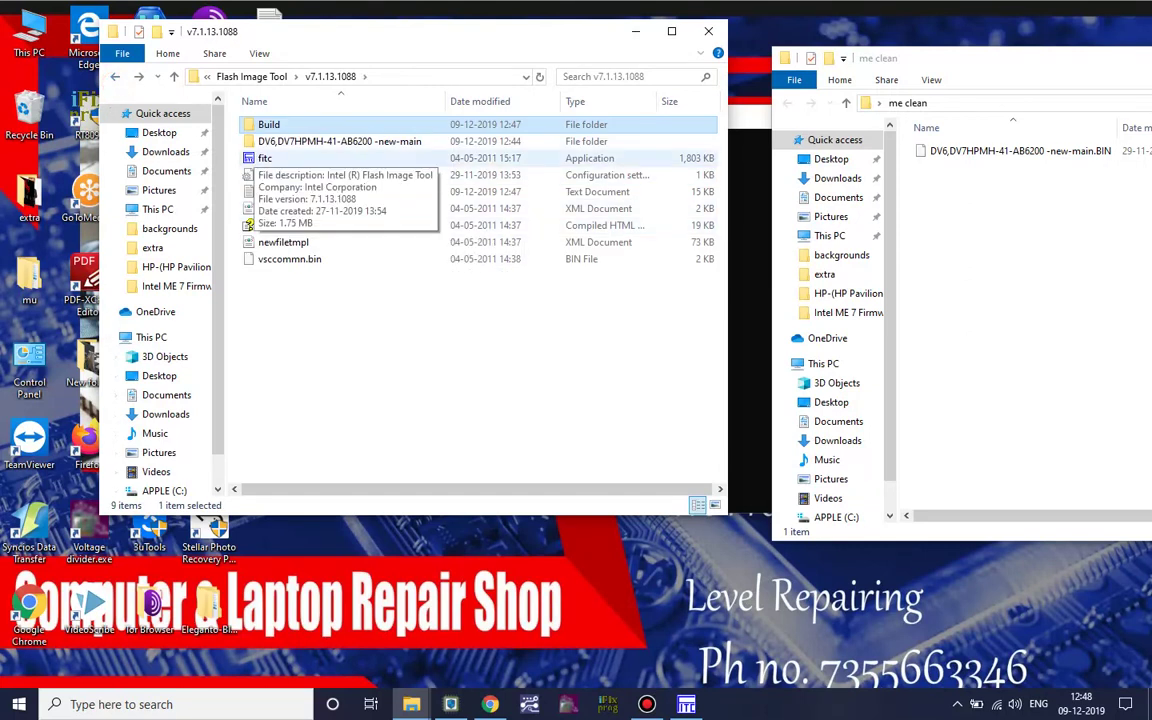
click(686, 704)
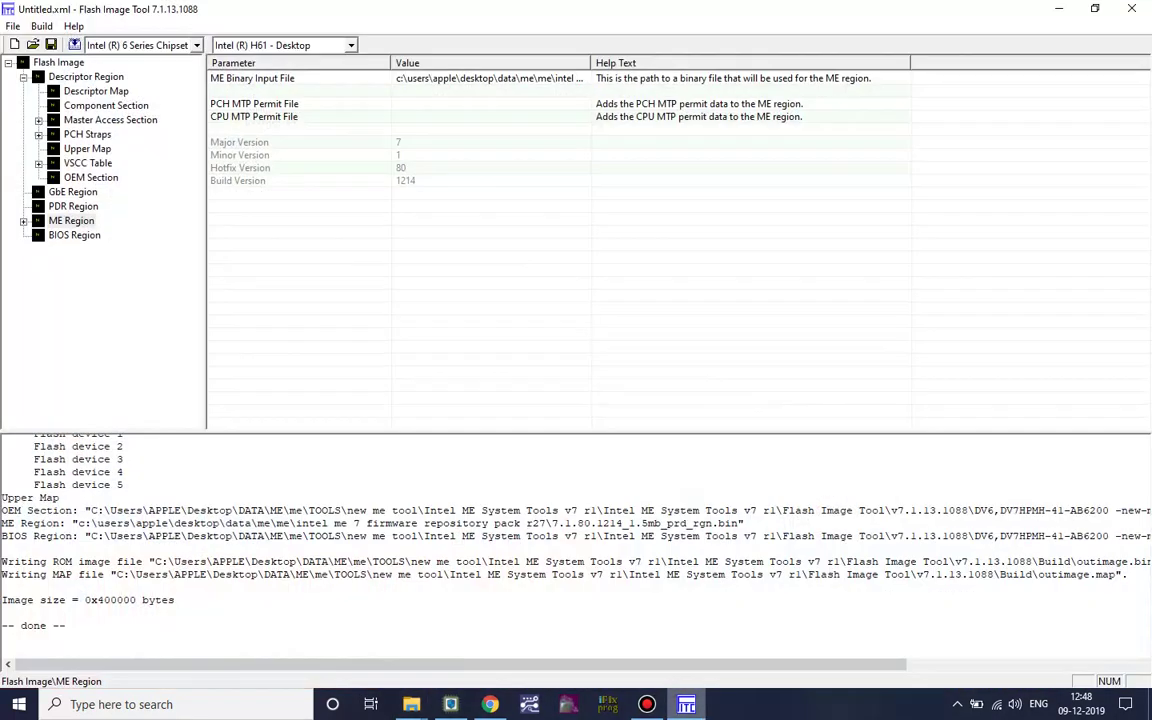
click(686, 704)
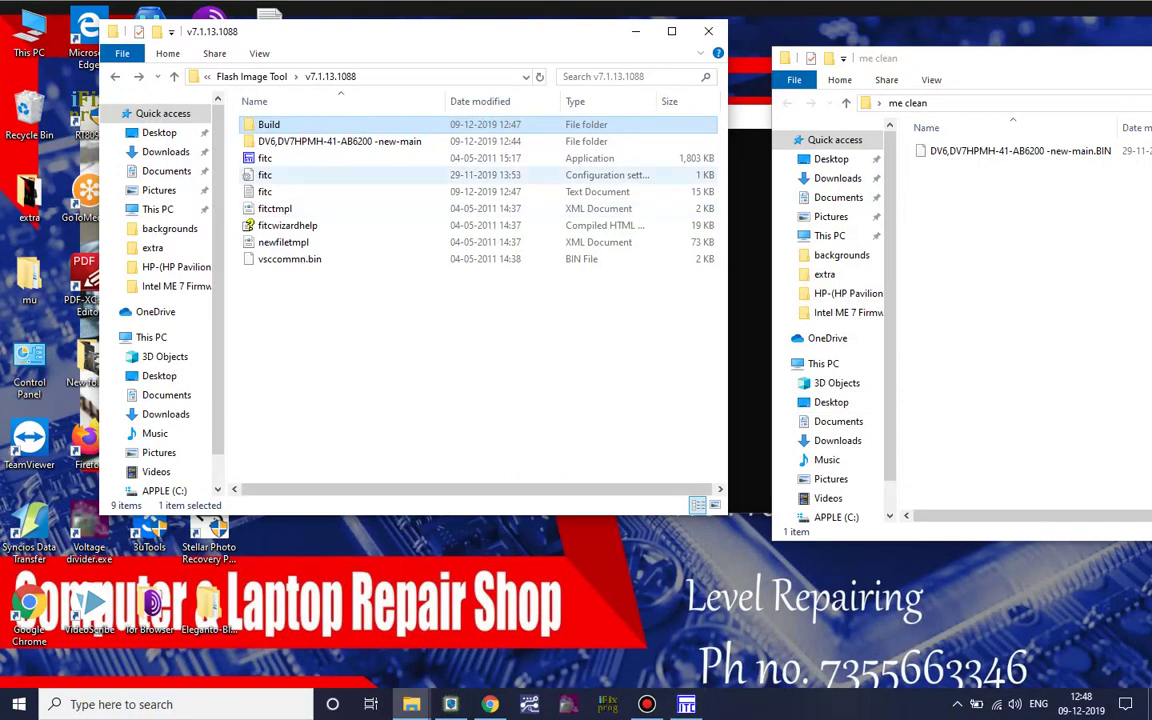
double_click(268, 124)
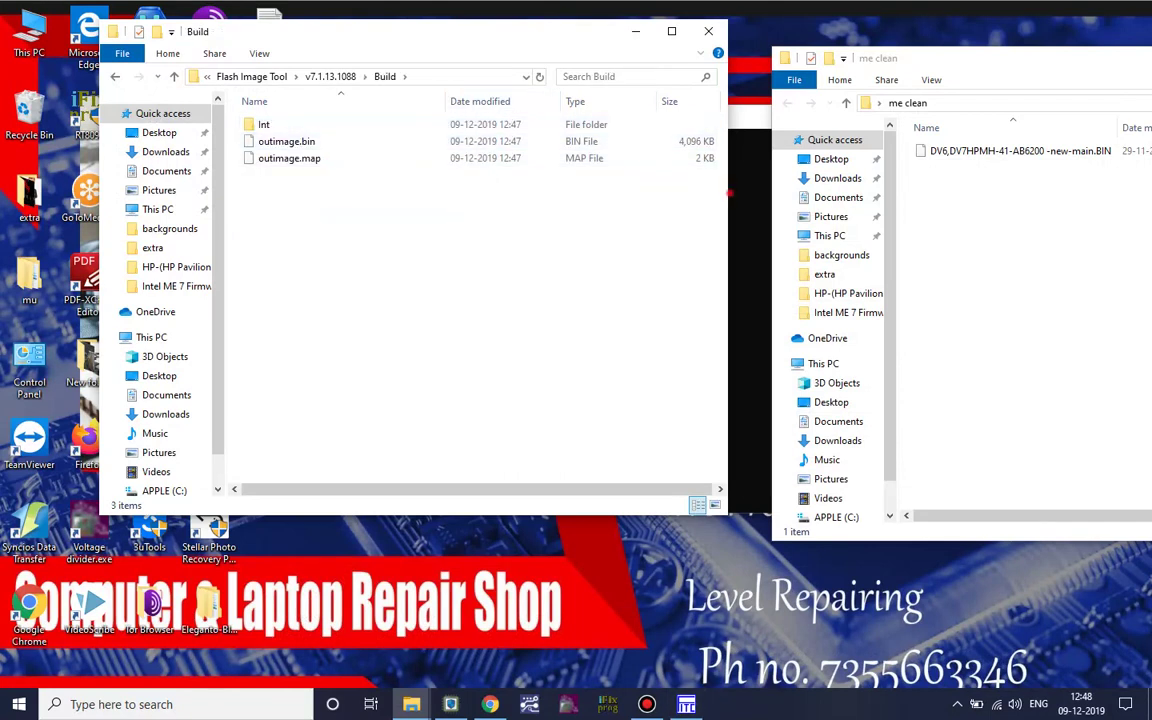
- Move outimage.bin from the Build folder into the me clean folder
drag(729, 193, 795, 193)
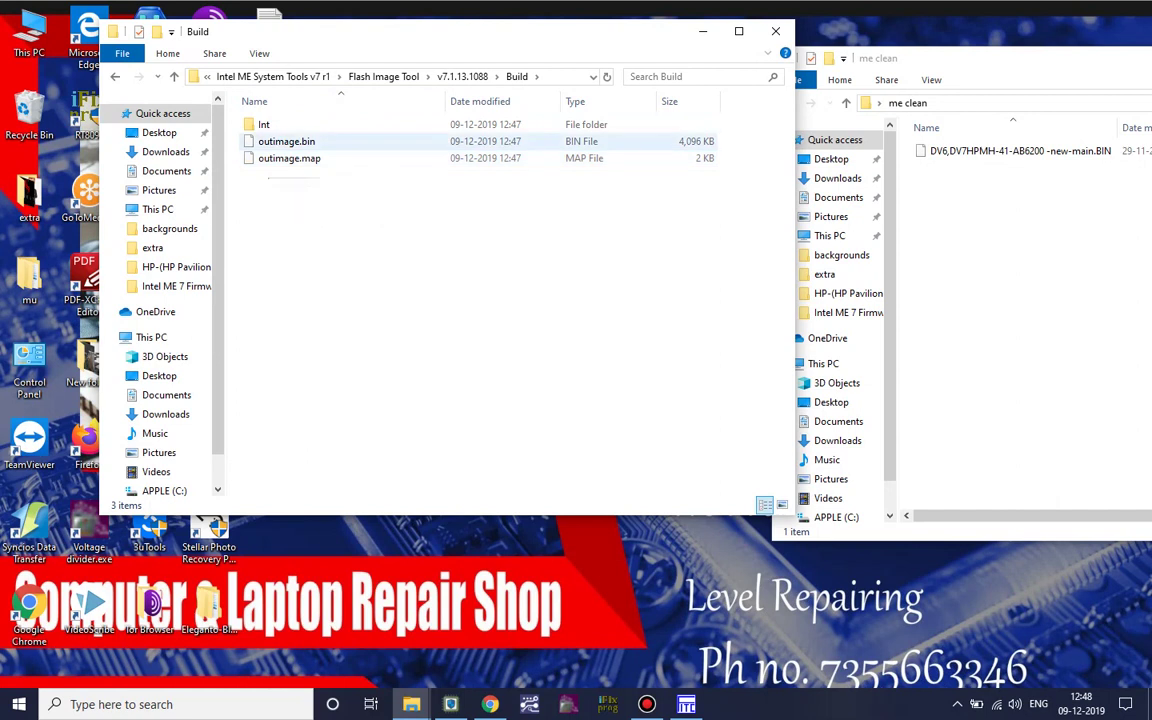
click(290, 142)
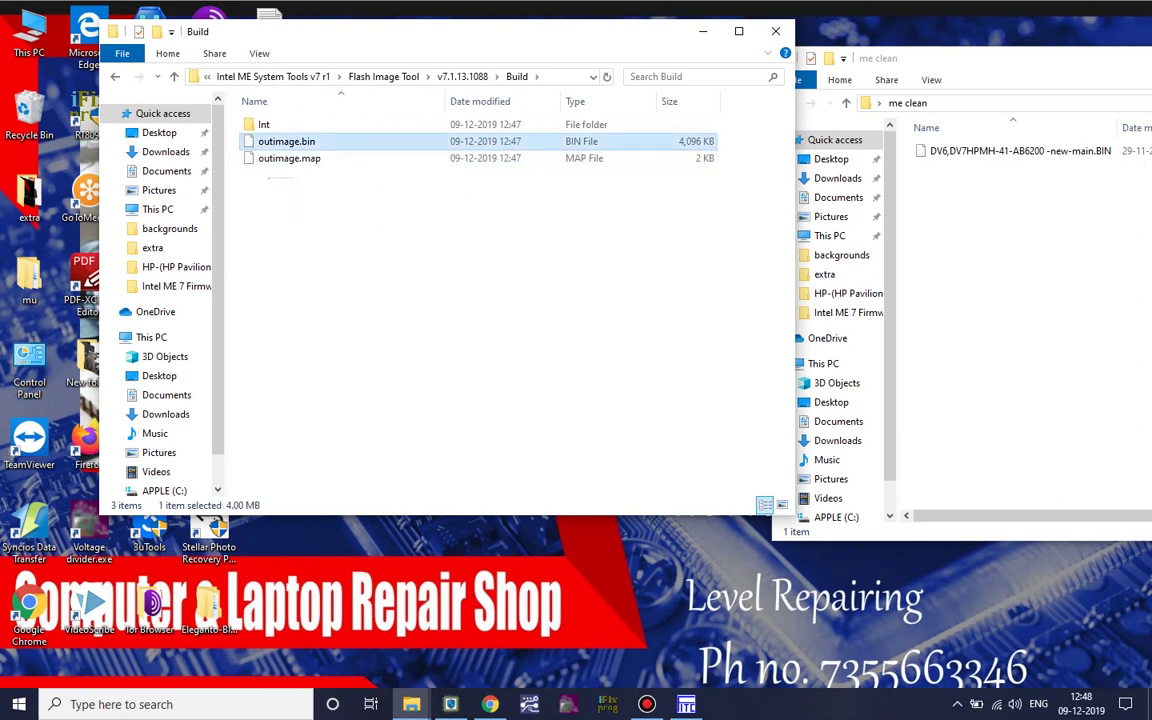
right_click(283, 147)
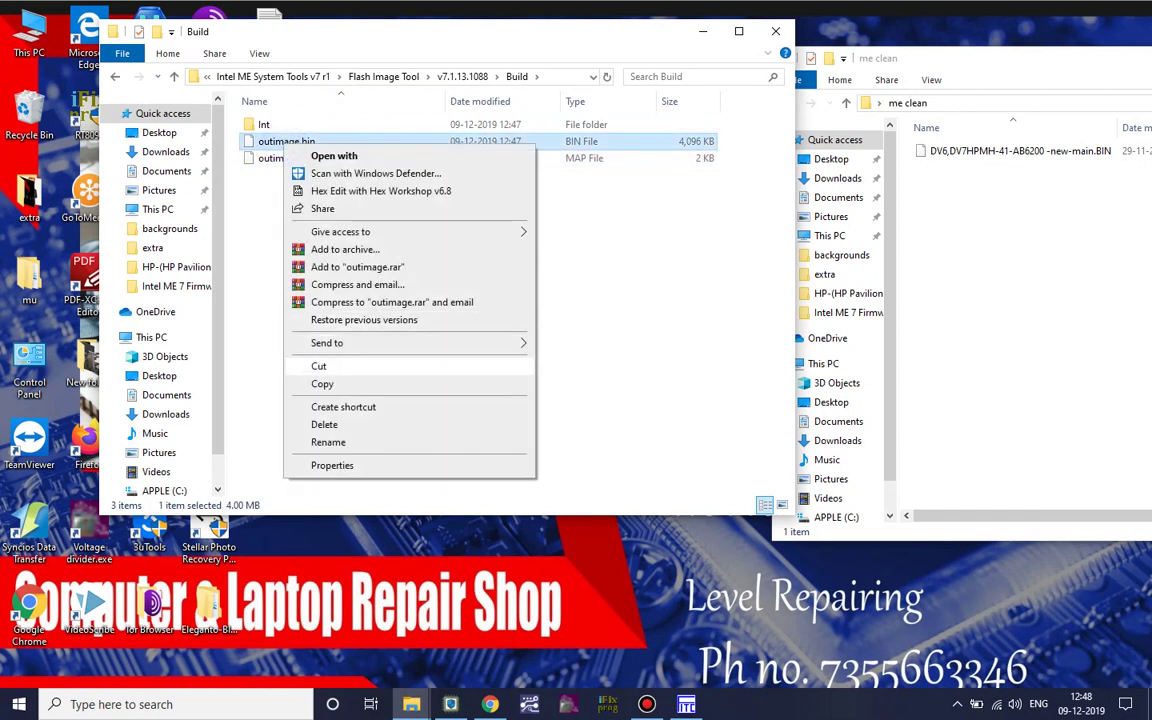
click(318, 366)
right_click(957, 255)
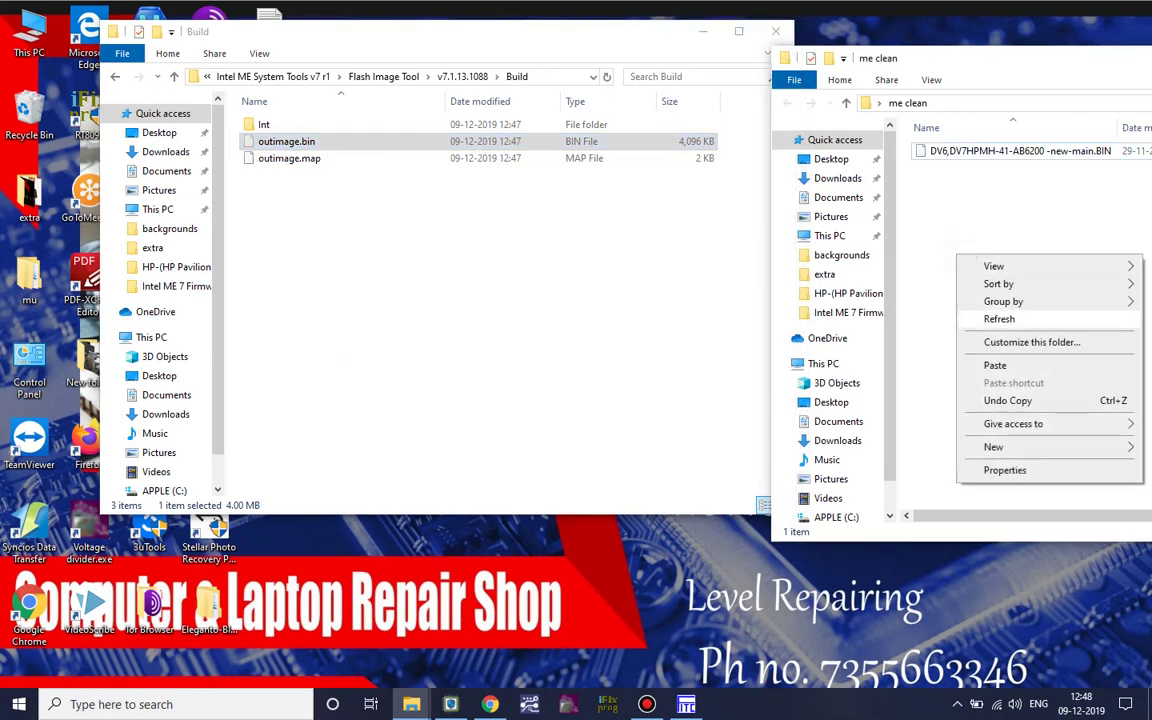
click(995, 365)
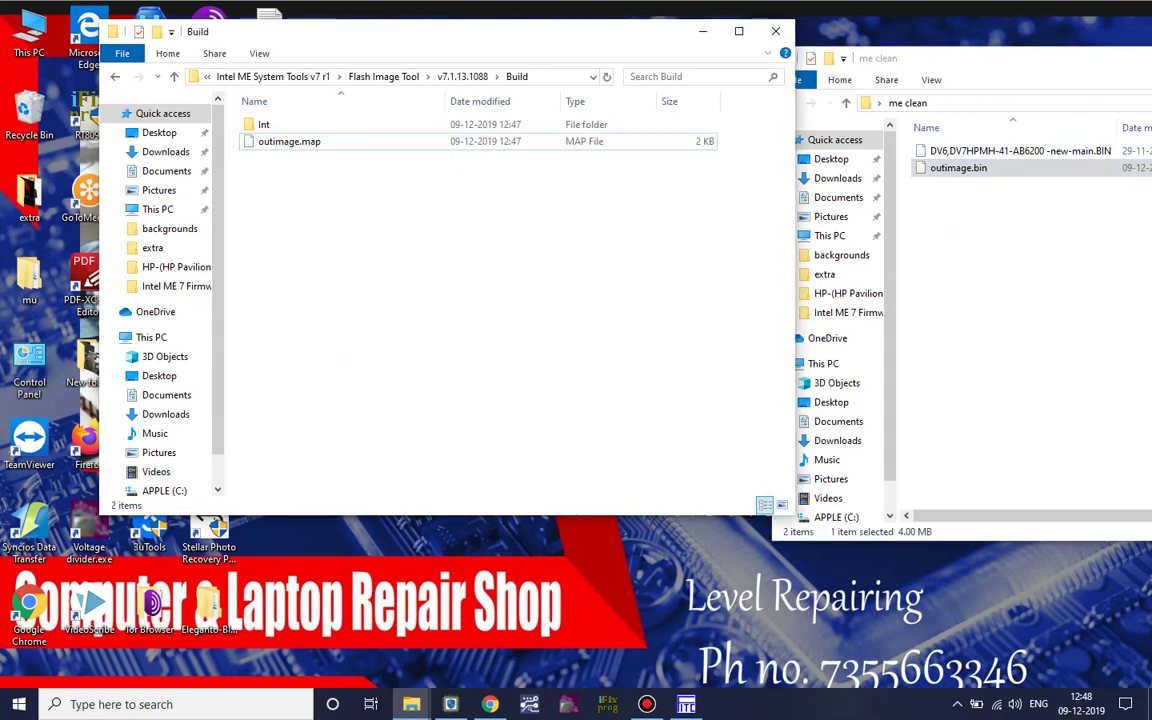
- Analyze outimage.bin from the me clean folder in a second ME Analyzer window
click(702, 31)
drag(821, 54, 652, 43)
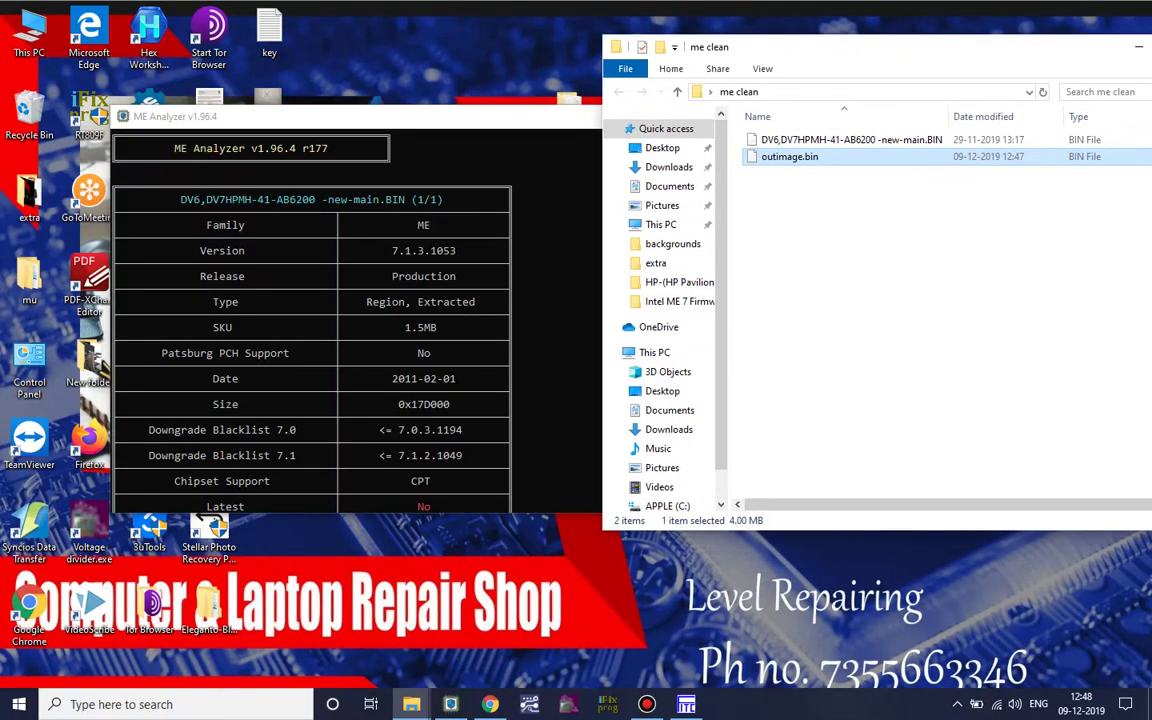
click(450, 704)
right_click(450, 704)
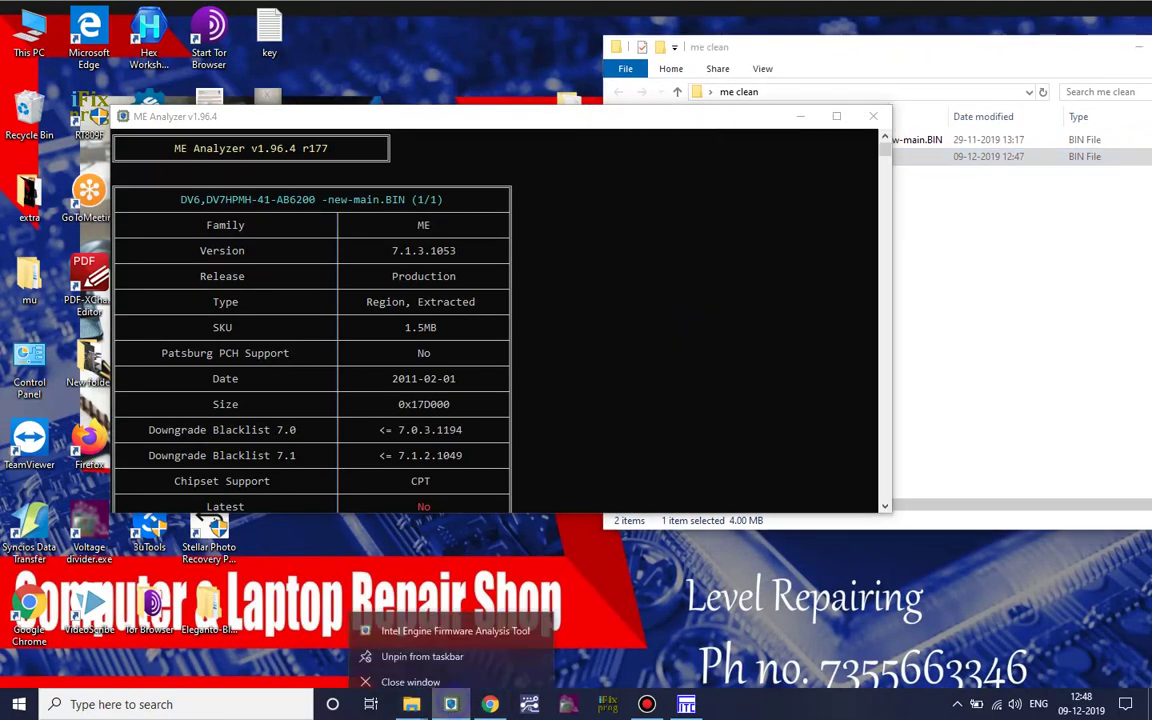
click(455, 619)
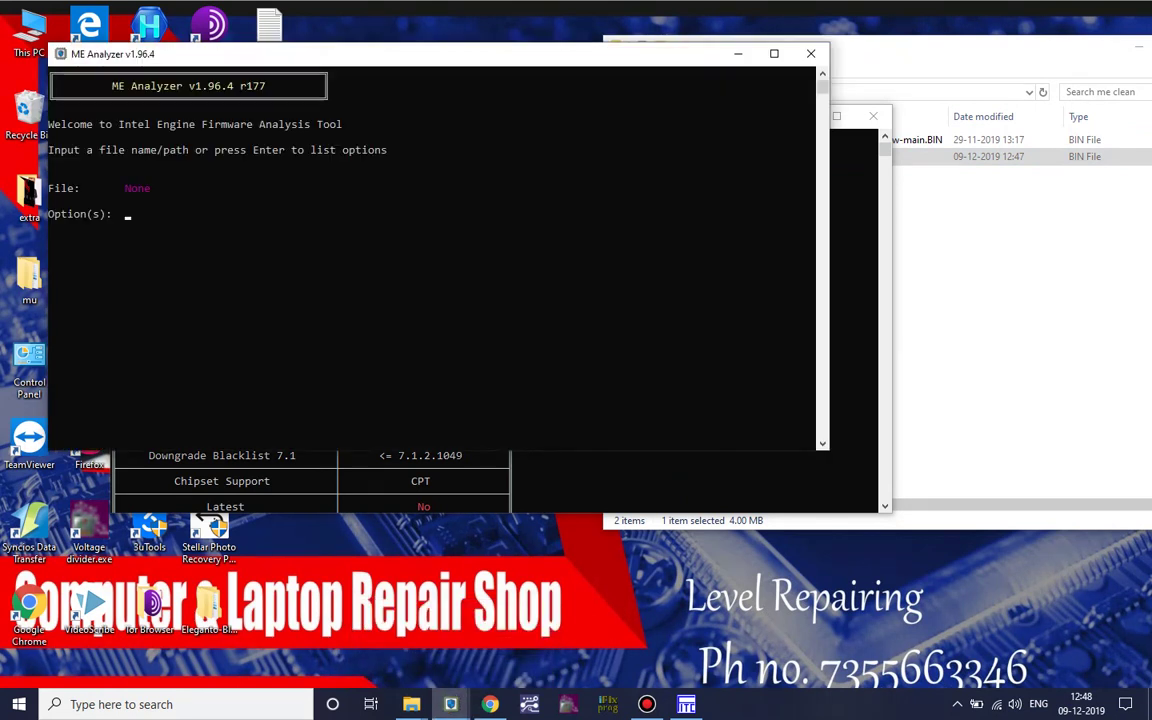
click(972, 213)
drag(789, 157, 478, 249)
click(478, 249)
key(Return)
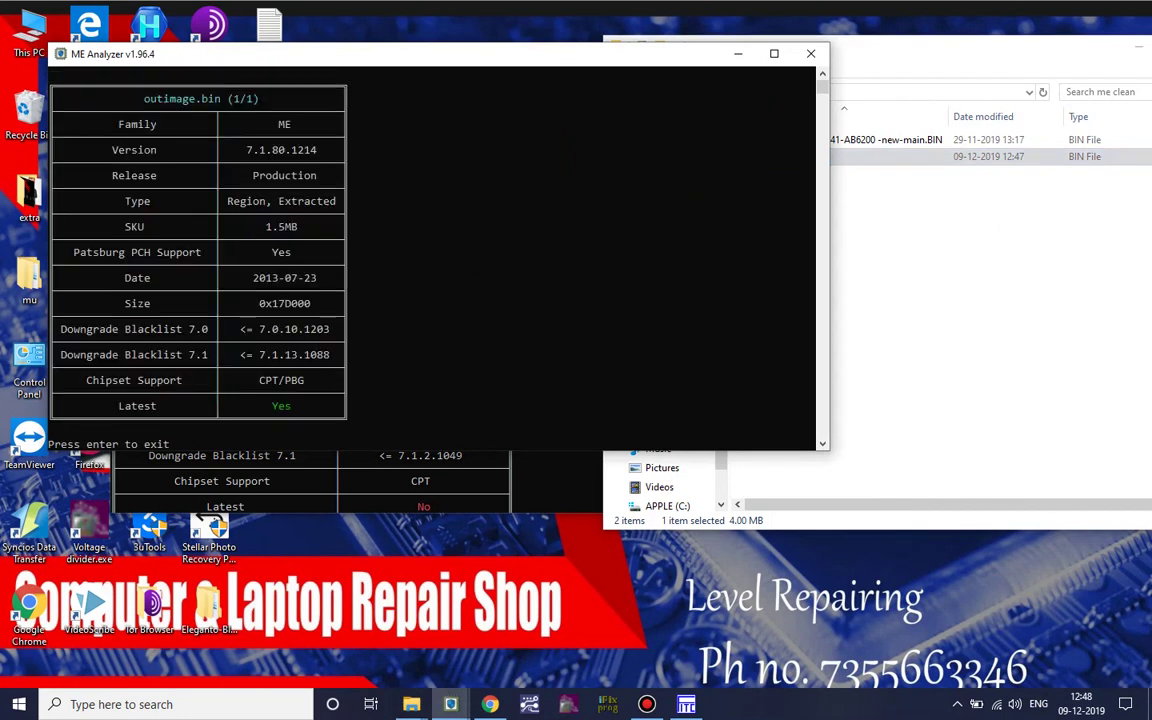
- Compare the ME Analyzer reports of the original dump and outimage.bin side by side, and close both analyzer windows
scroll(440, 258, down, 1)
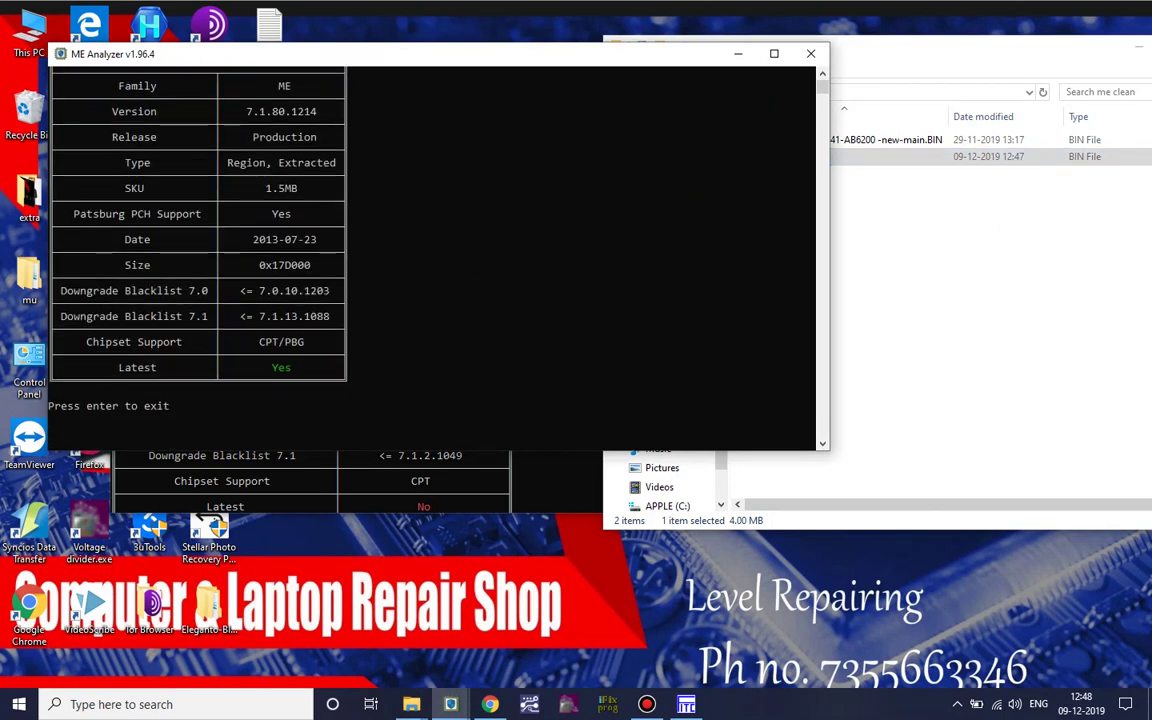
scroll(440, 258, up, 1)
drag(308, 70, 720, 56)
drag(496, 85, 732, 90)
click(542, 53)
drag(542, 53, 884, 151)
drag(399, 116, 292, 116)
click(796, 220)
drag(588, 155, 650, 123)
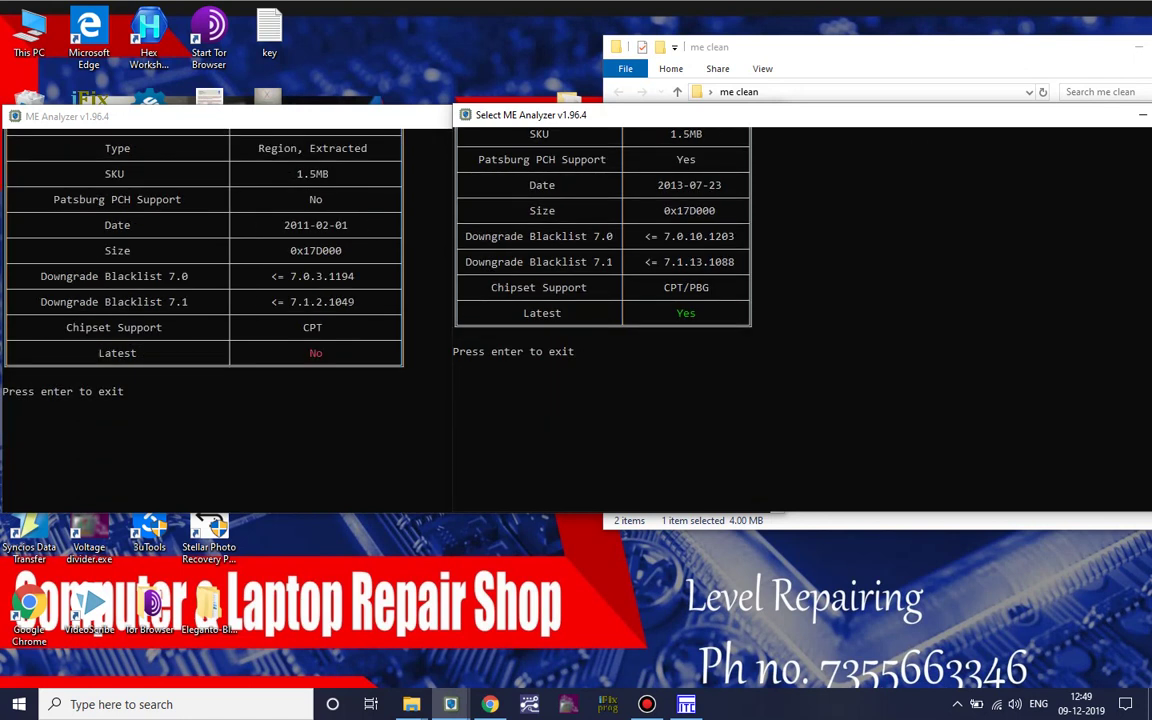
key(Return)
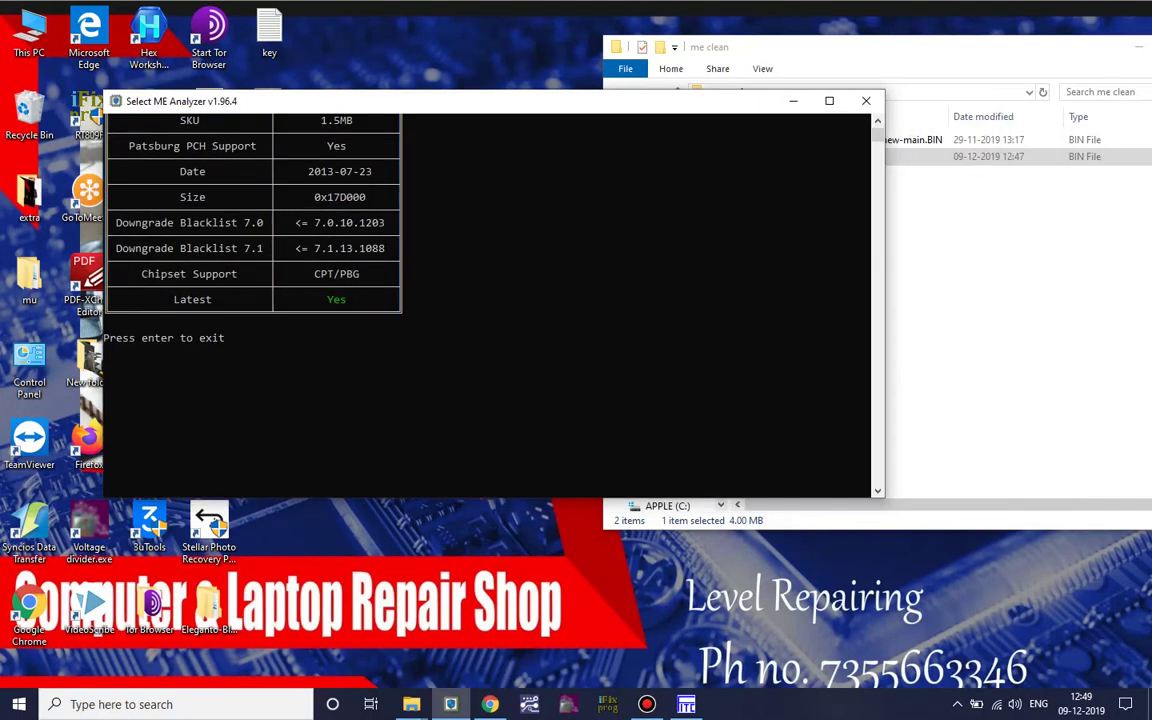
scroll(487, 305, up, 5)
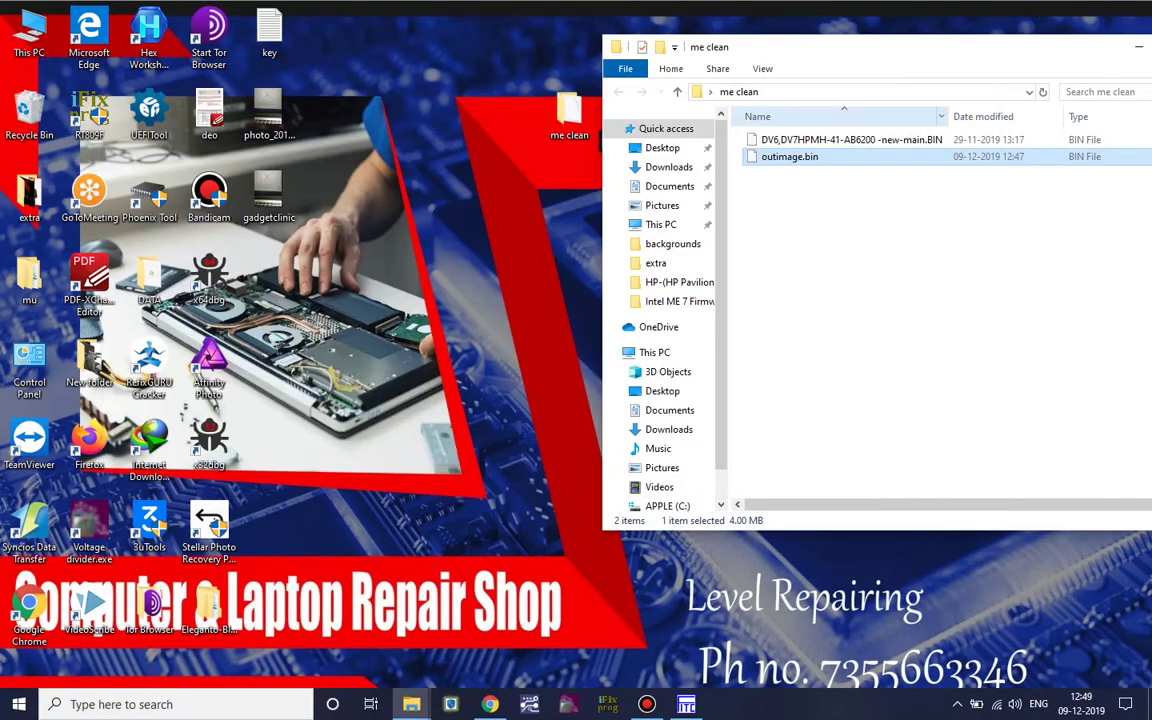
- Copy the file name of the original dump DV6,DV7HPMH-41-AB6200 -new-main.BIN in the me clean folder
drag(604, 300, 402, 300)
right_click(580, 158)
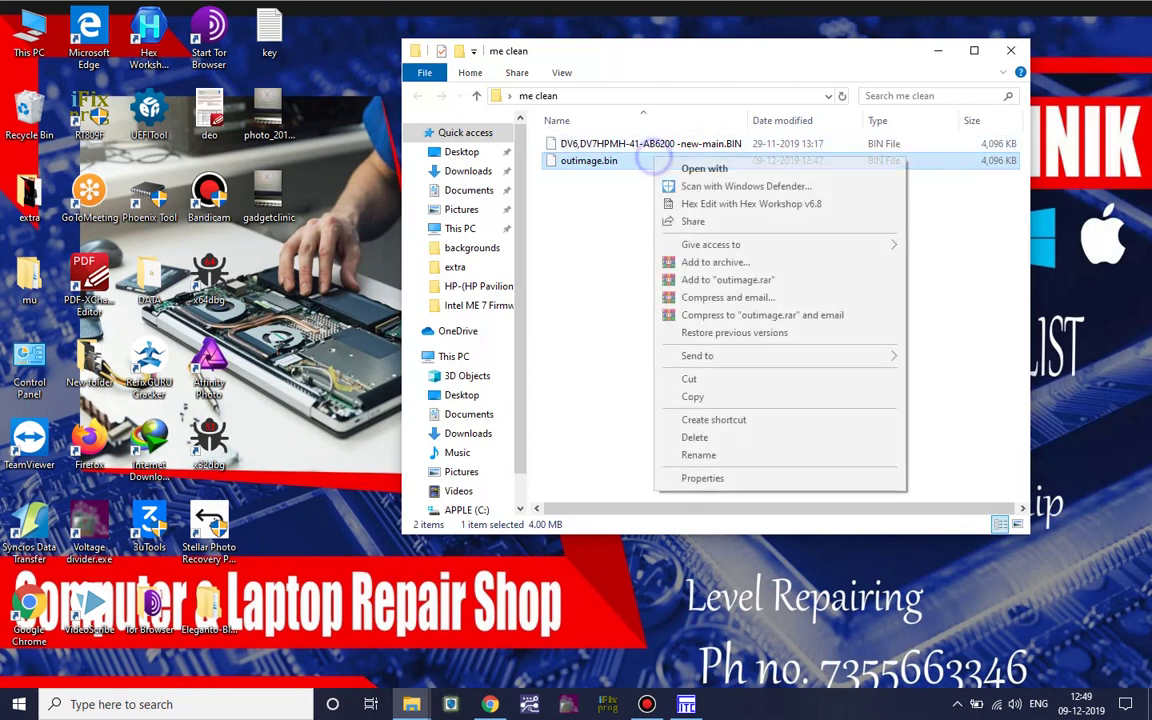
click(595, 143)
right_click(595, 143)
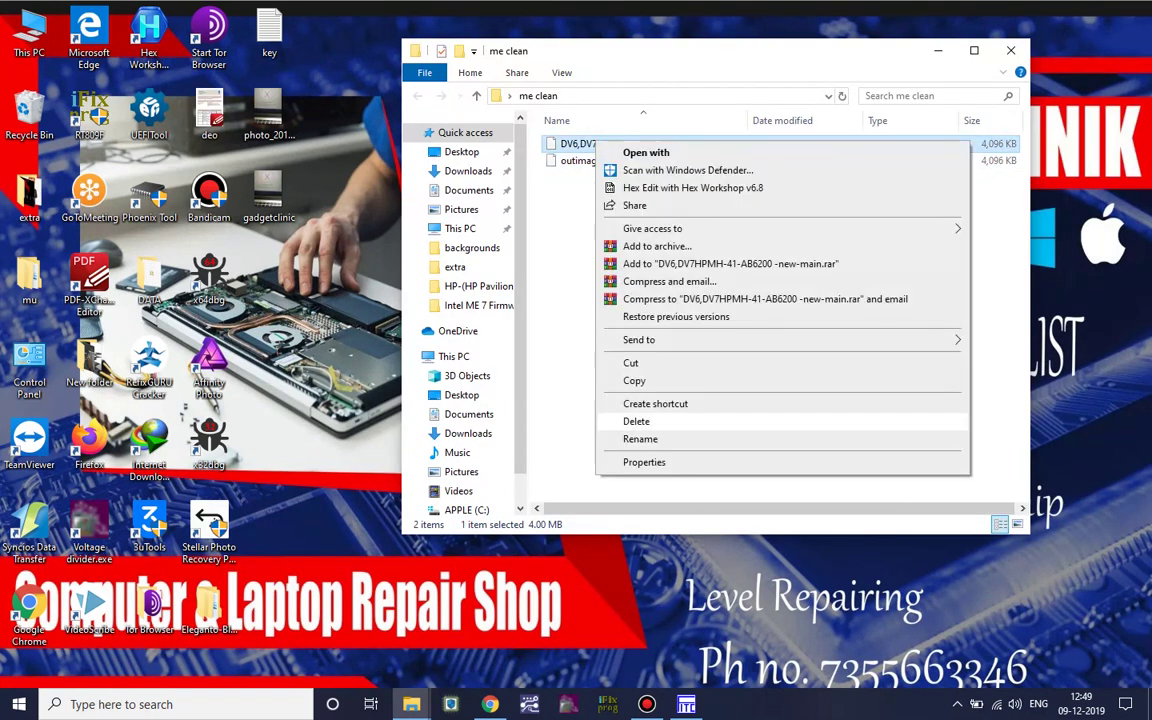
click(660, 437)
click(642, 136)
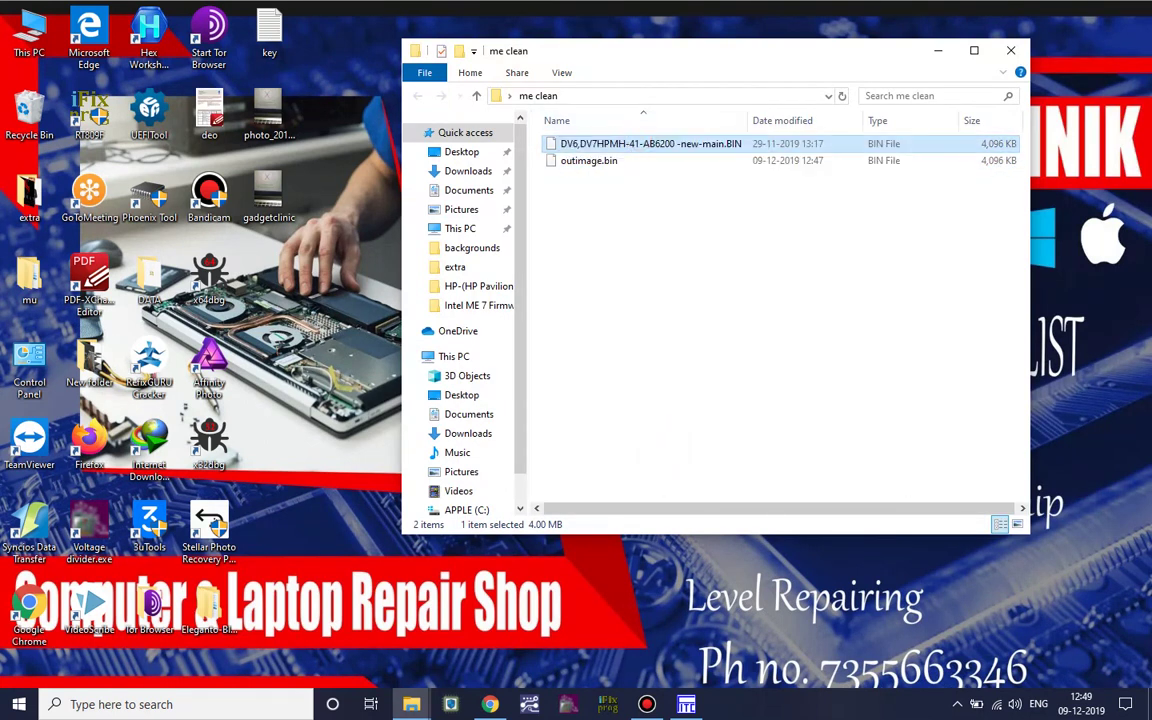
right_click(663, 144)
click(705, 441)
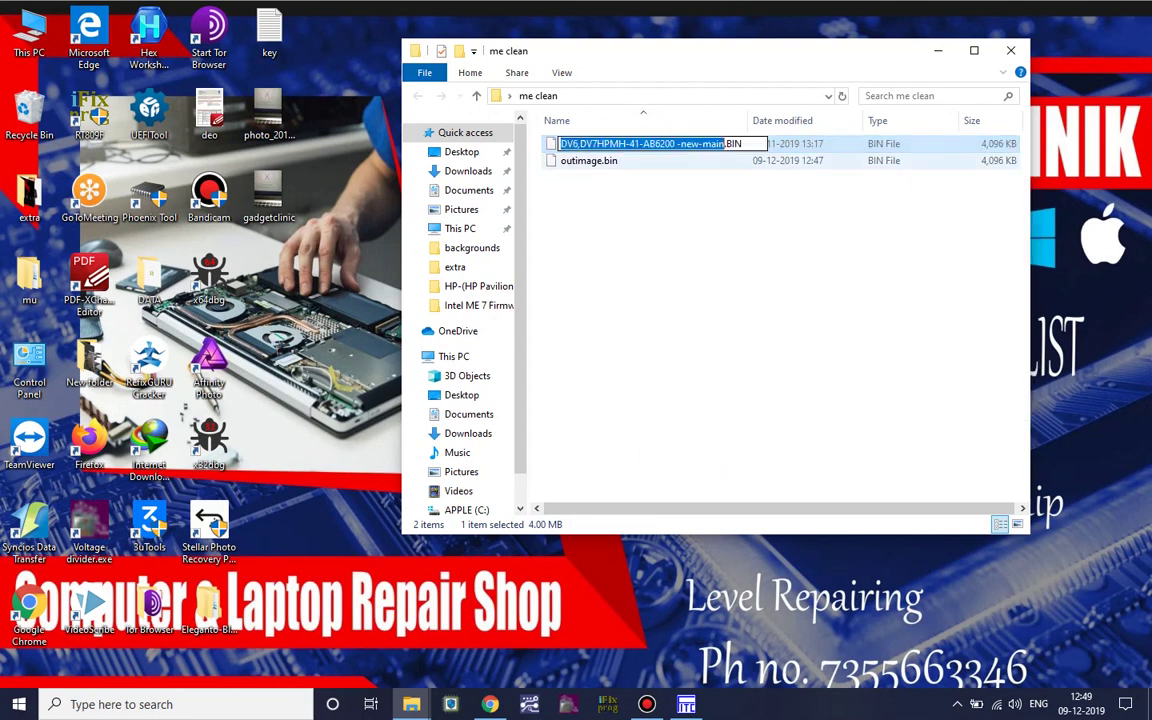
- Rename outimage.bin to "DV6,DV7HPMH-41-AB6200 -new-main clean me.bin", reusing the copied name of the original dump
click(569, 160)
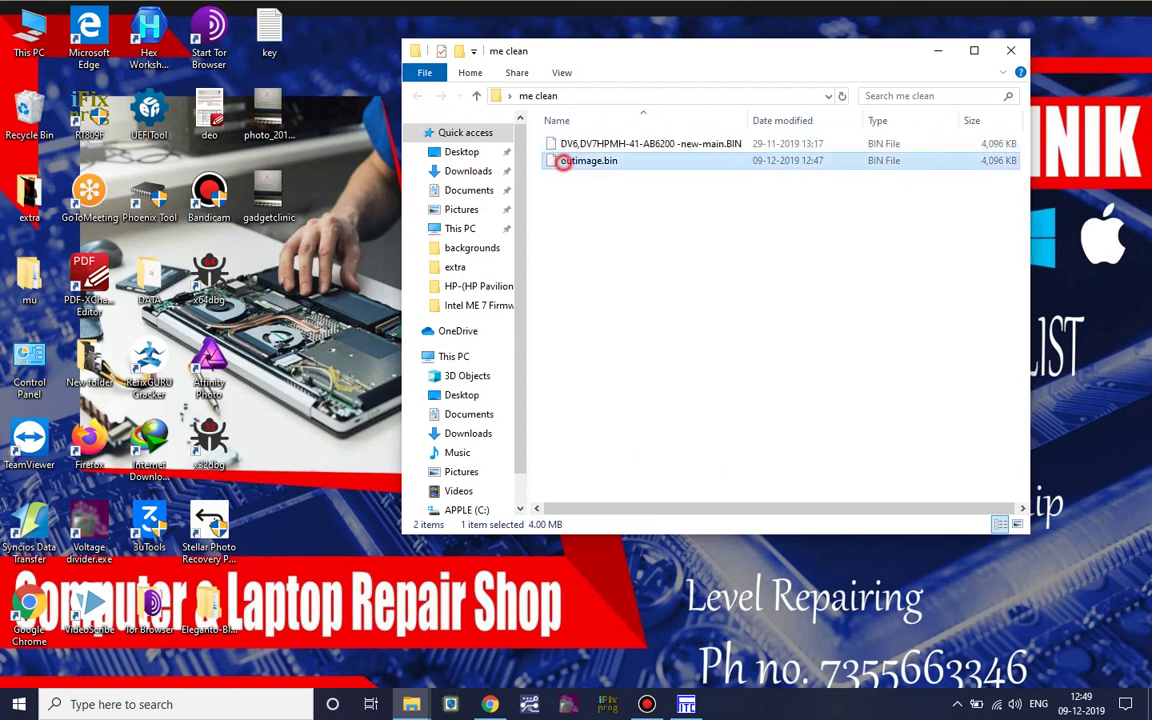
right_click(569, 160)
click(634, 463)
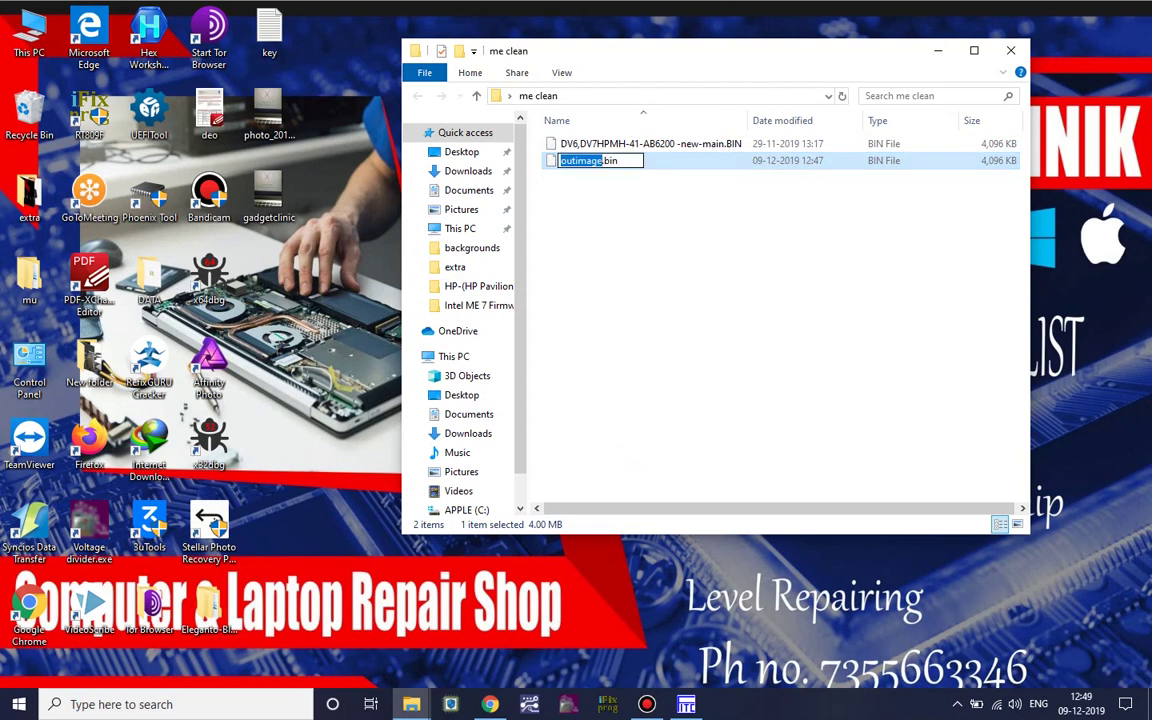
key(ctrl+v)
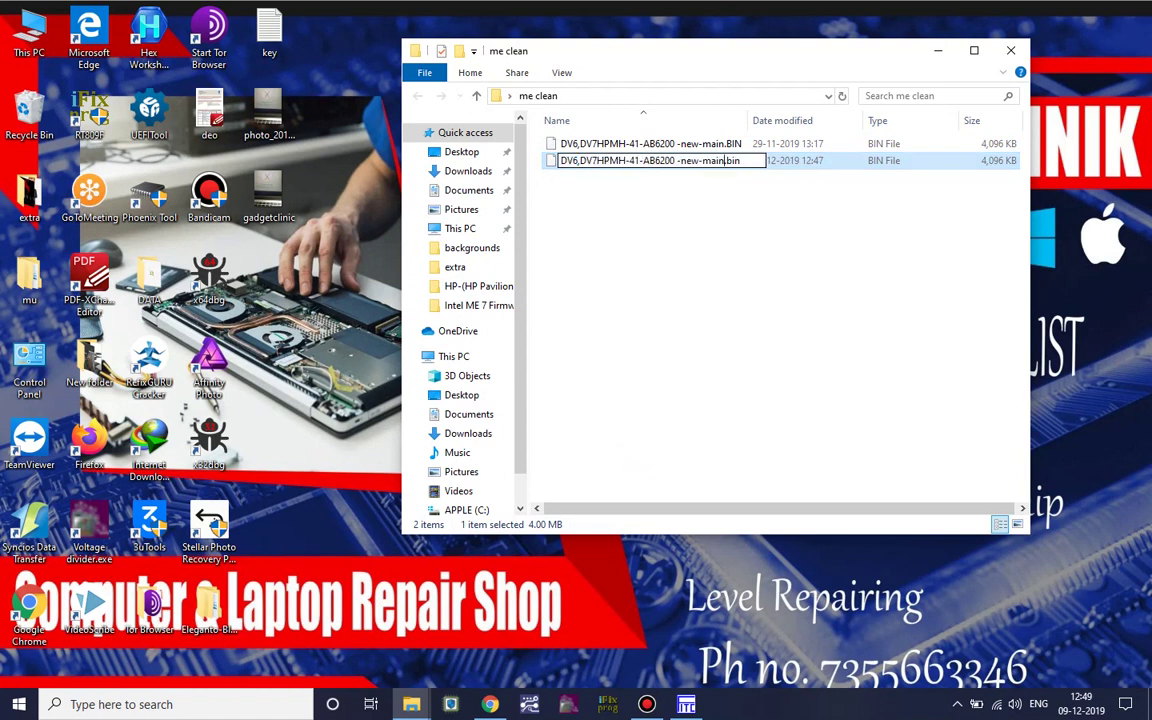
text(clean me)
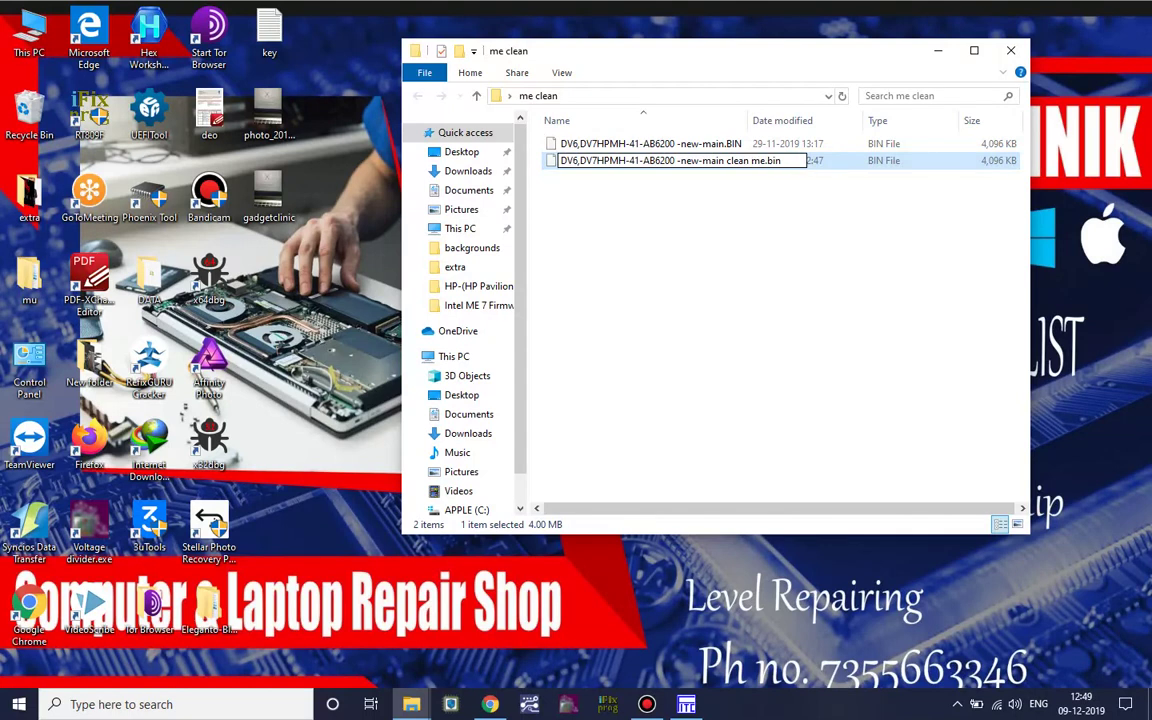
key(Return)
click(571, 160)
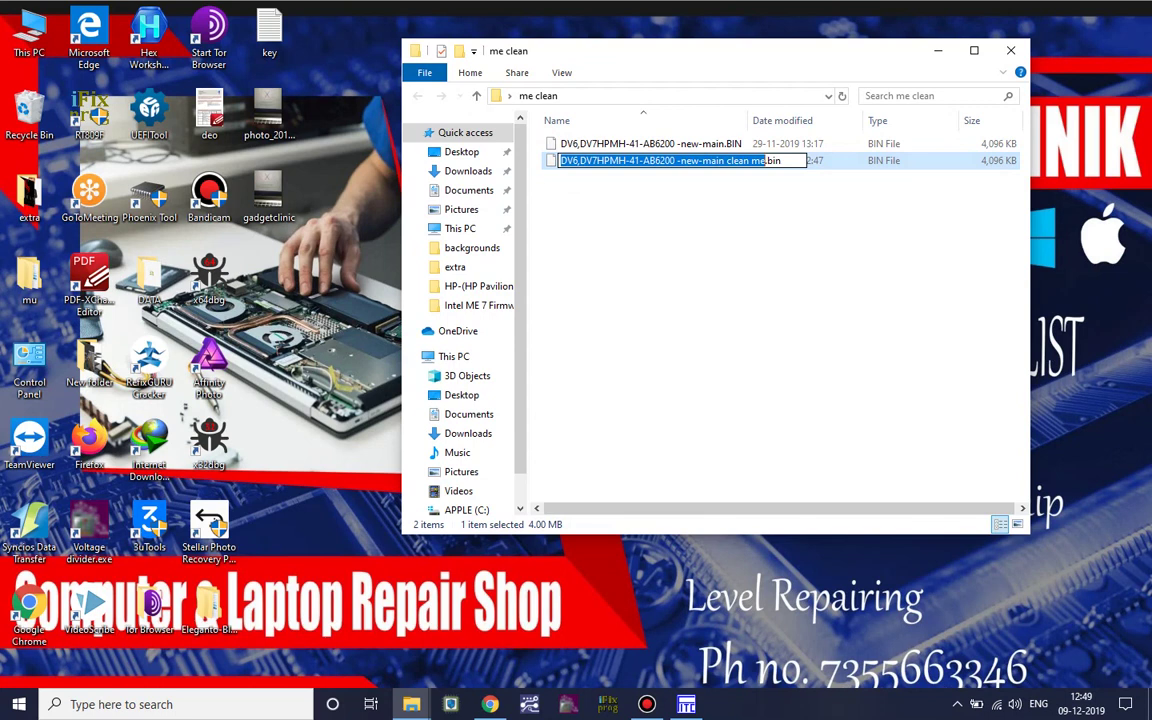
click(662, 234)
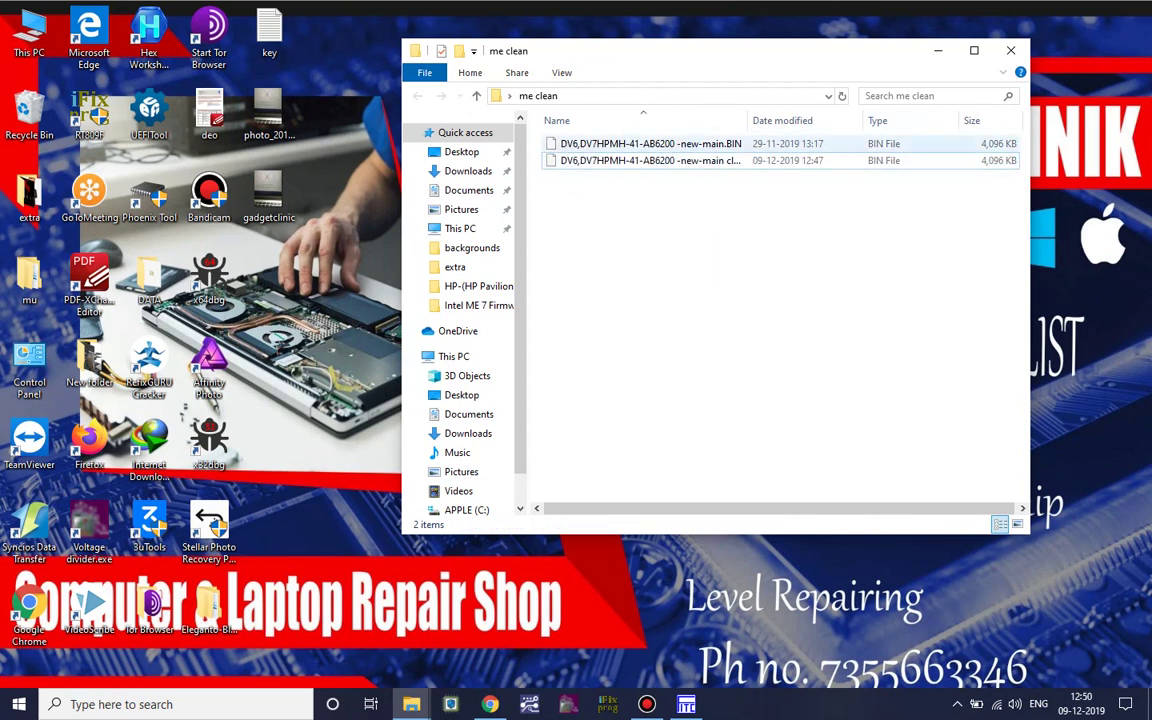
- Compare the file sizes of the cleaned image and the original dump in their properties side by side, and close both property windows
double_click(893, 45)
right_click(527, 116)
click(575, 440)
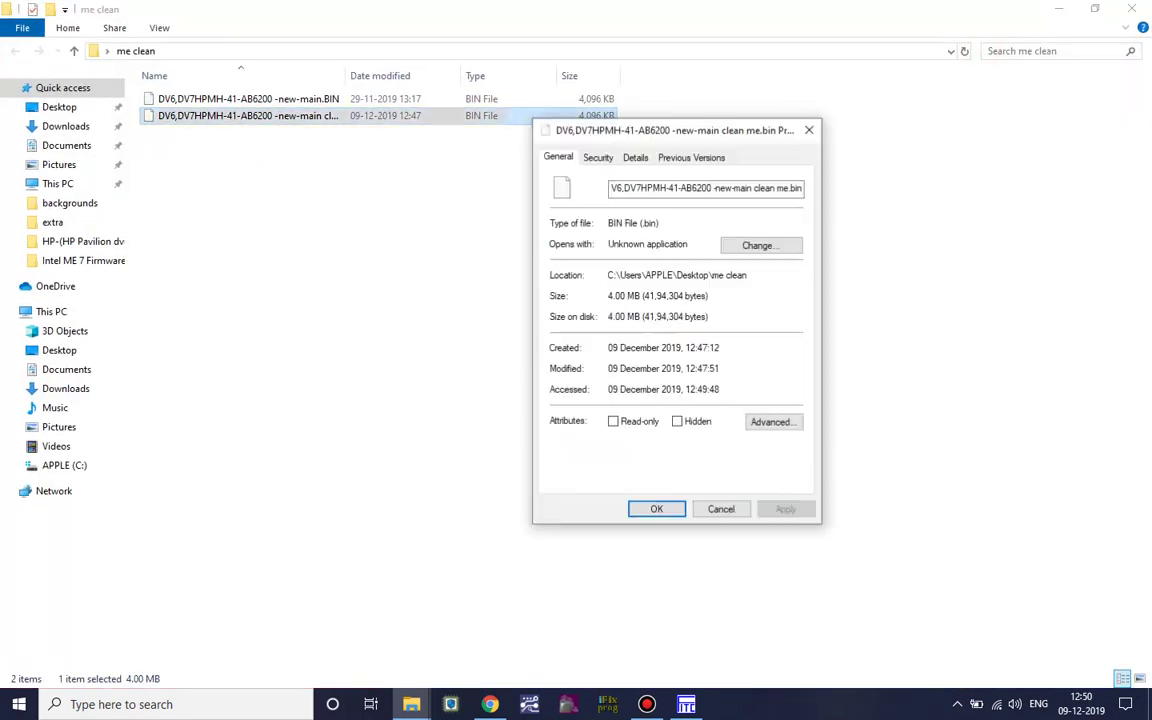
right_click(553, 101)
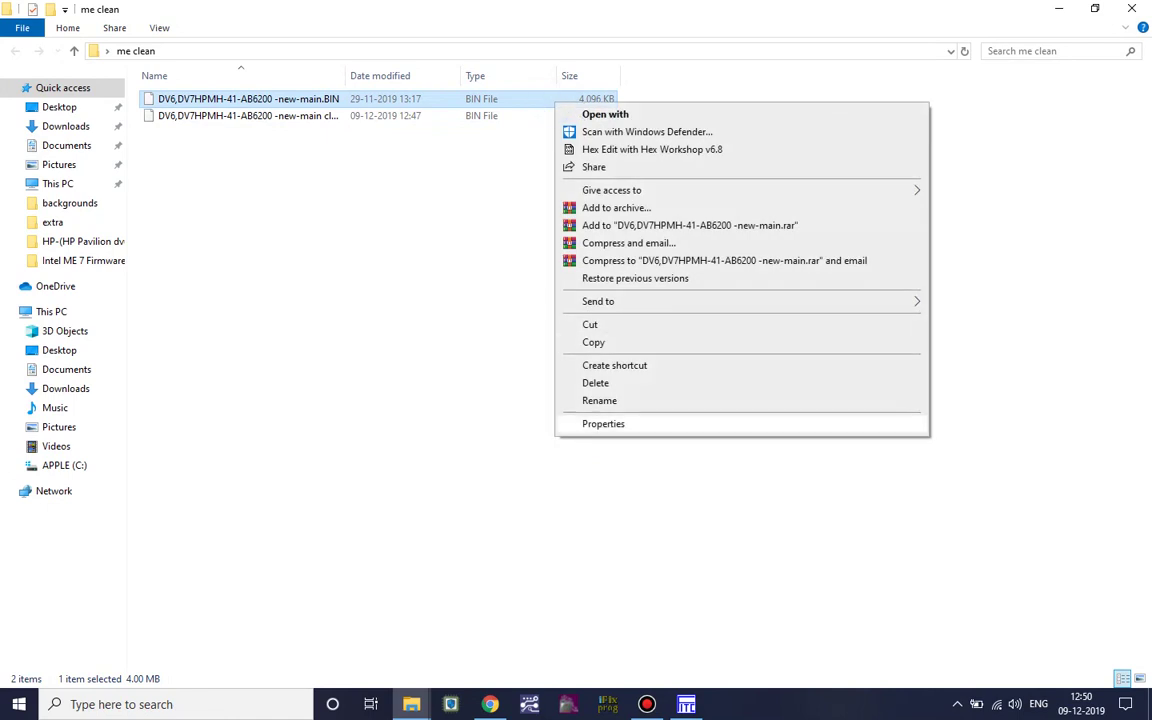
click(603, 423)
click(1048, 9)
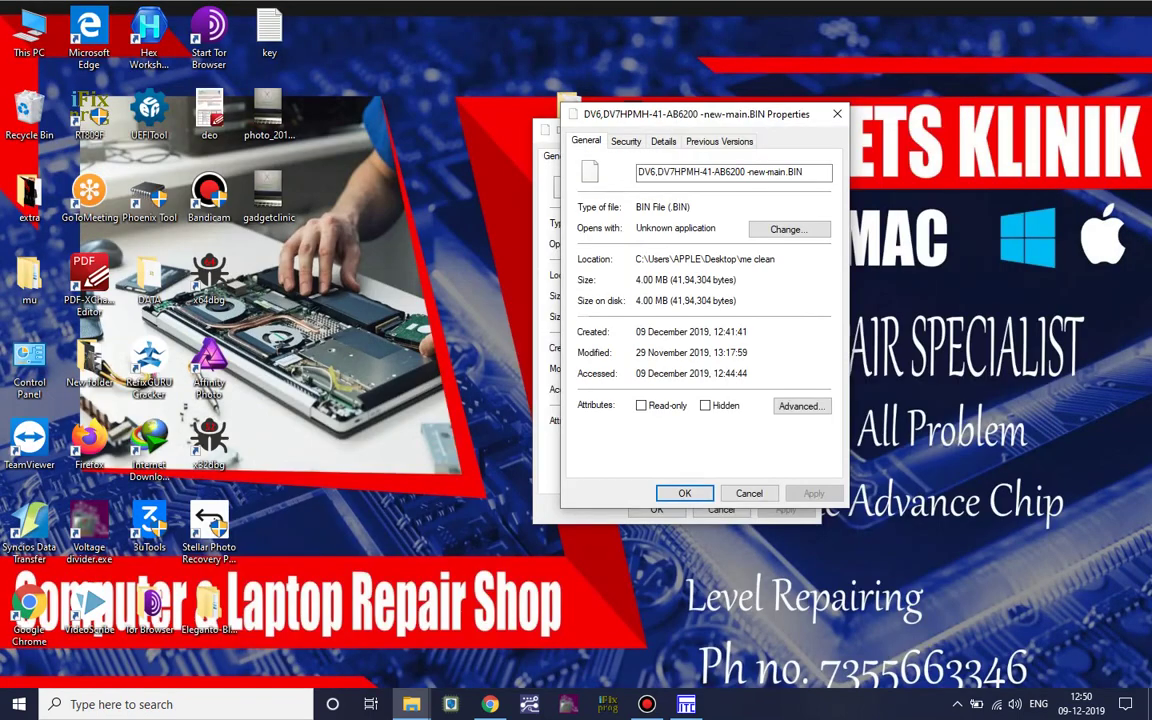
drag(689, 110, 882, 74)
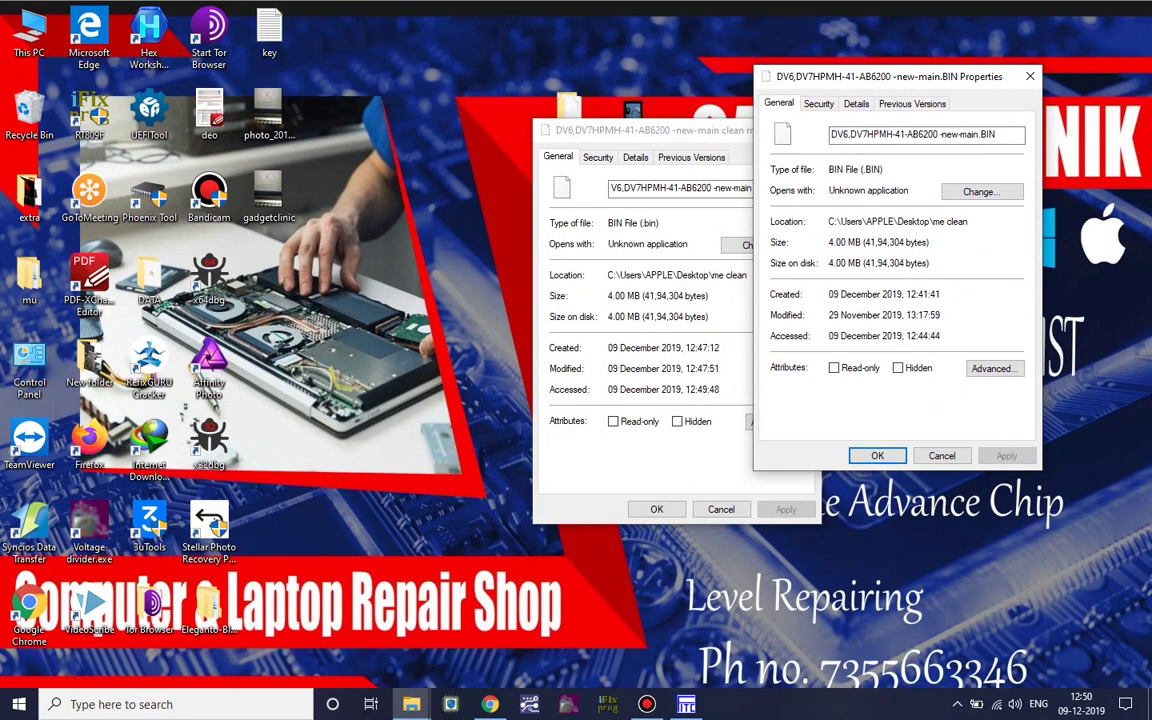
click(938, 455)
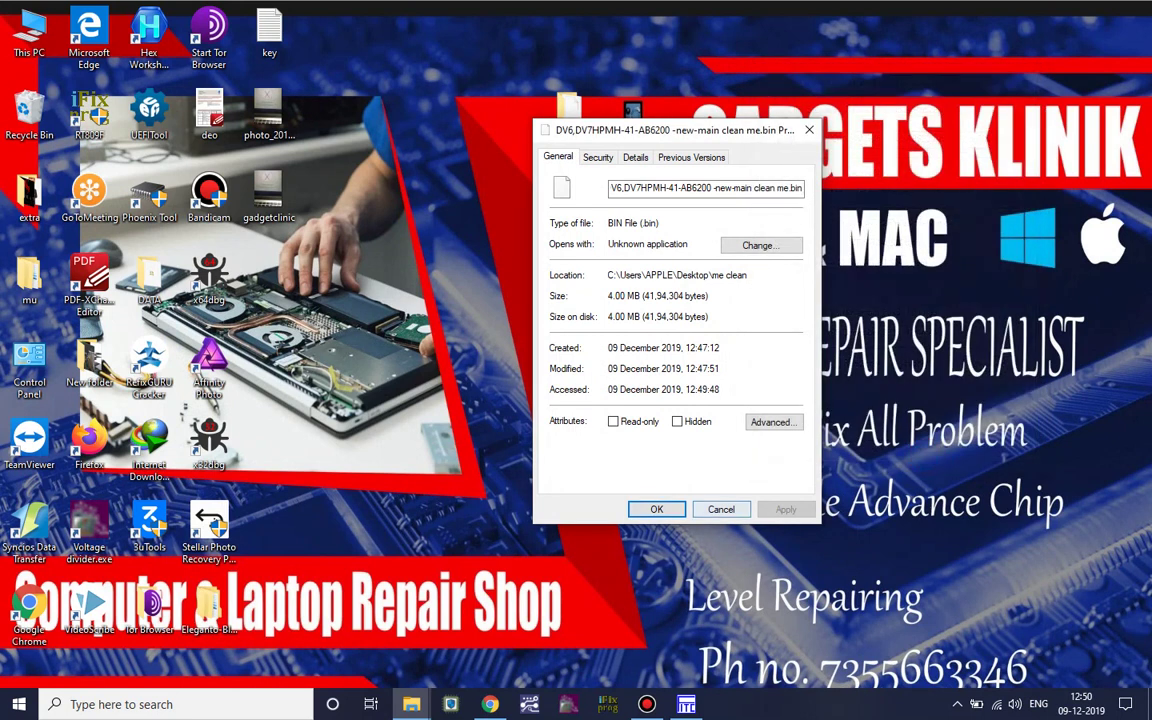
click(716, 509)
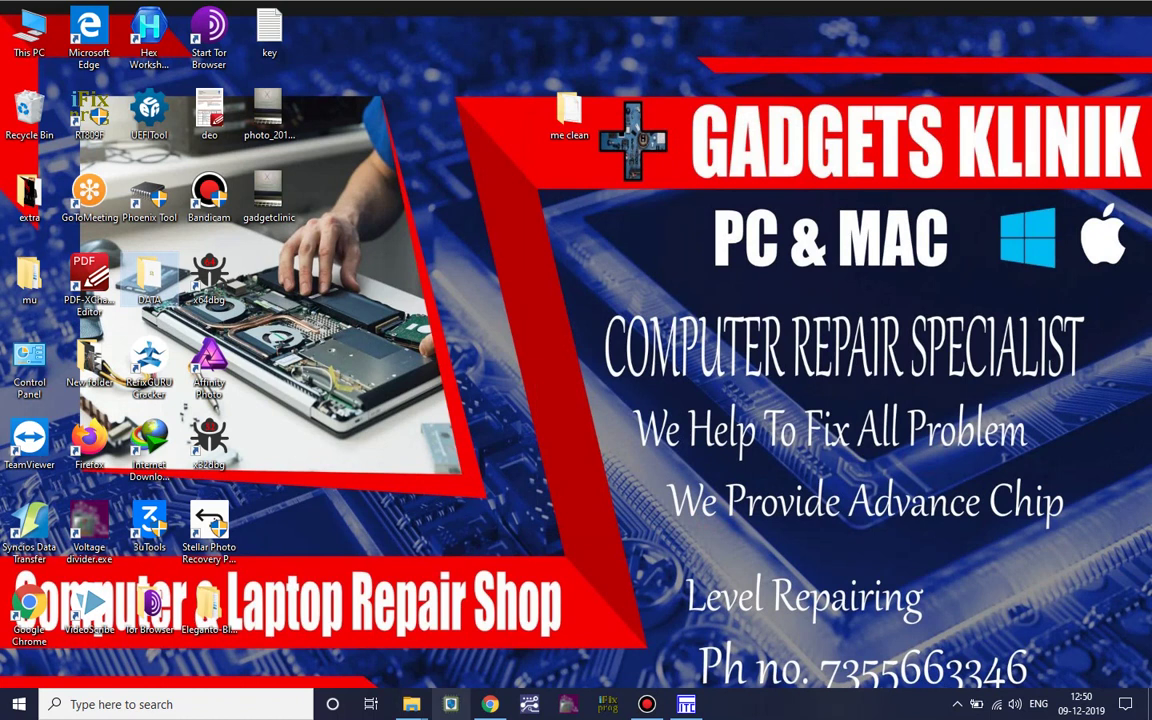
- Switch to Chrome, look over the Tech Ready YouTube channel page, and minimize the browser
click(490, 704)
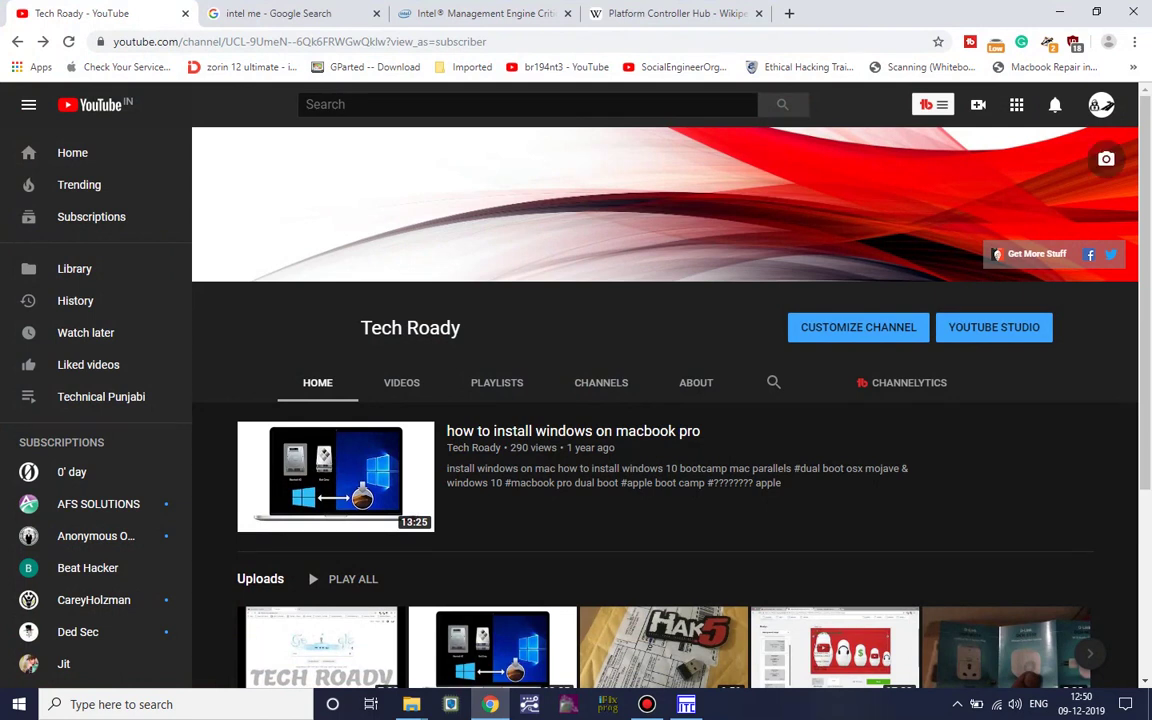
scroll(665, 400, down, 3)
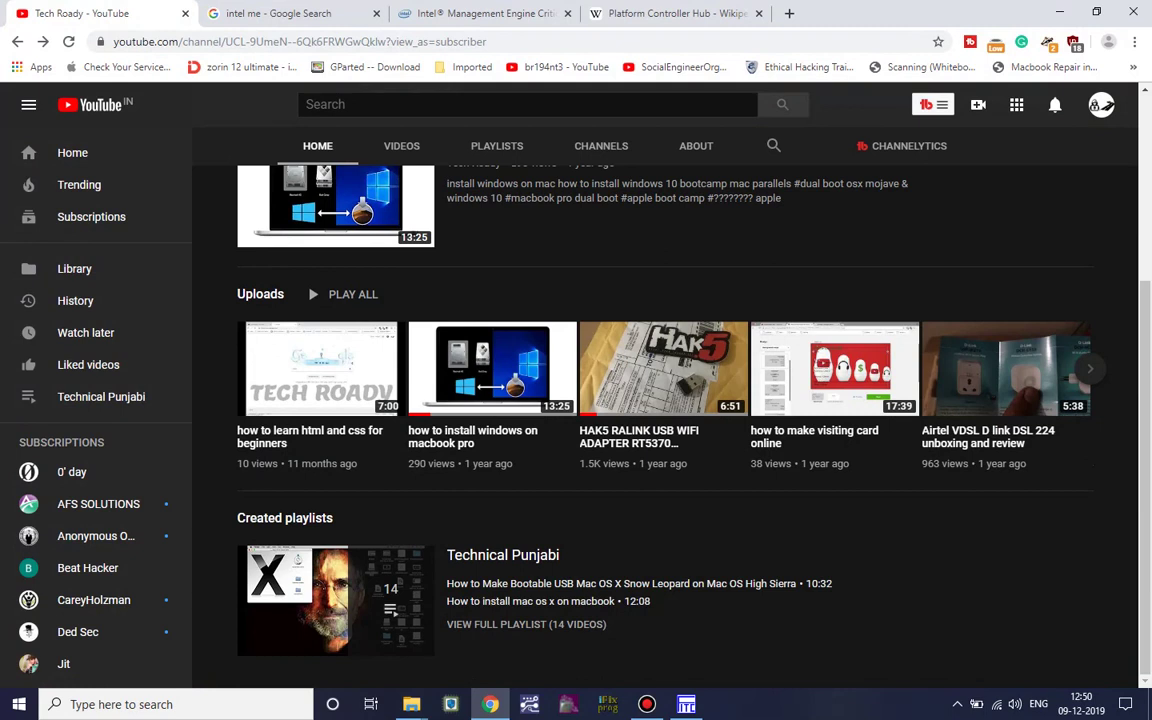
scroll(665, 400, up, 3)
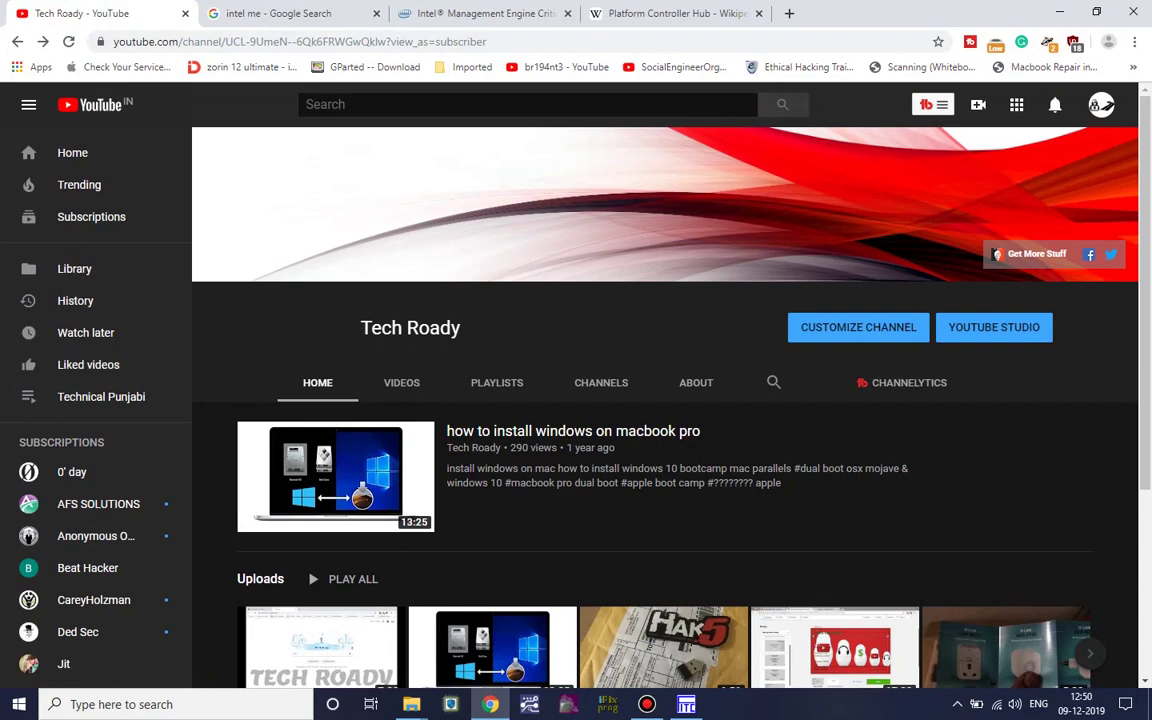
click(1060, 12)
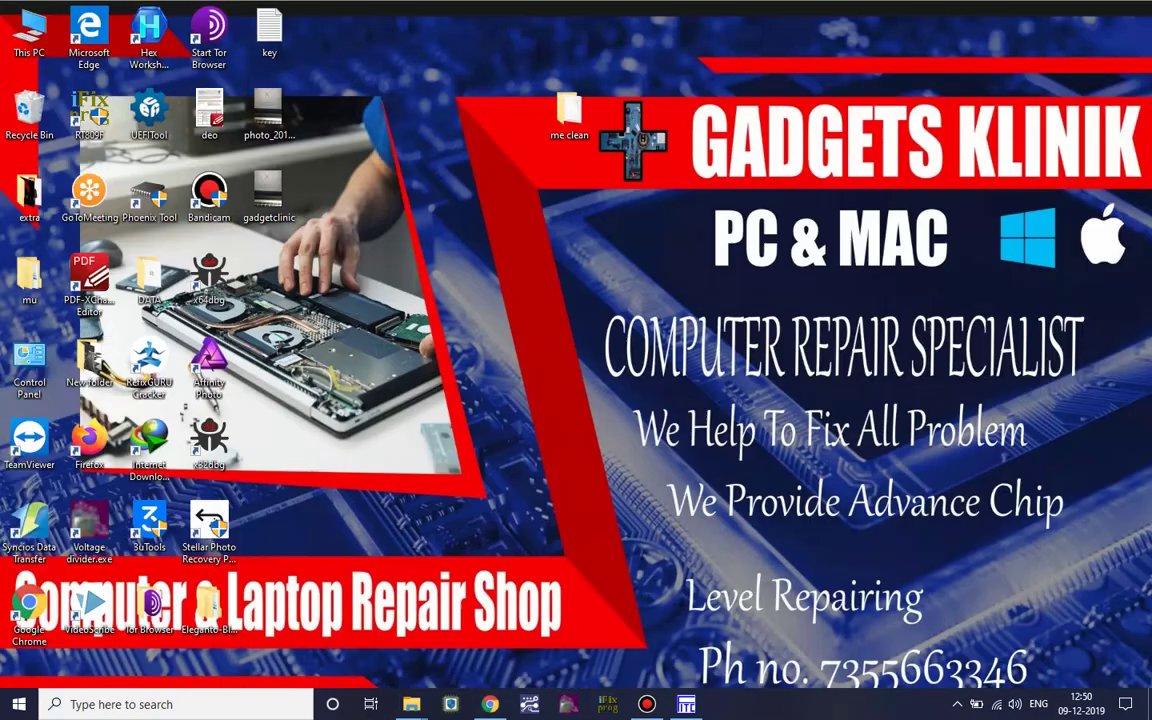